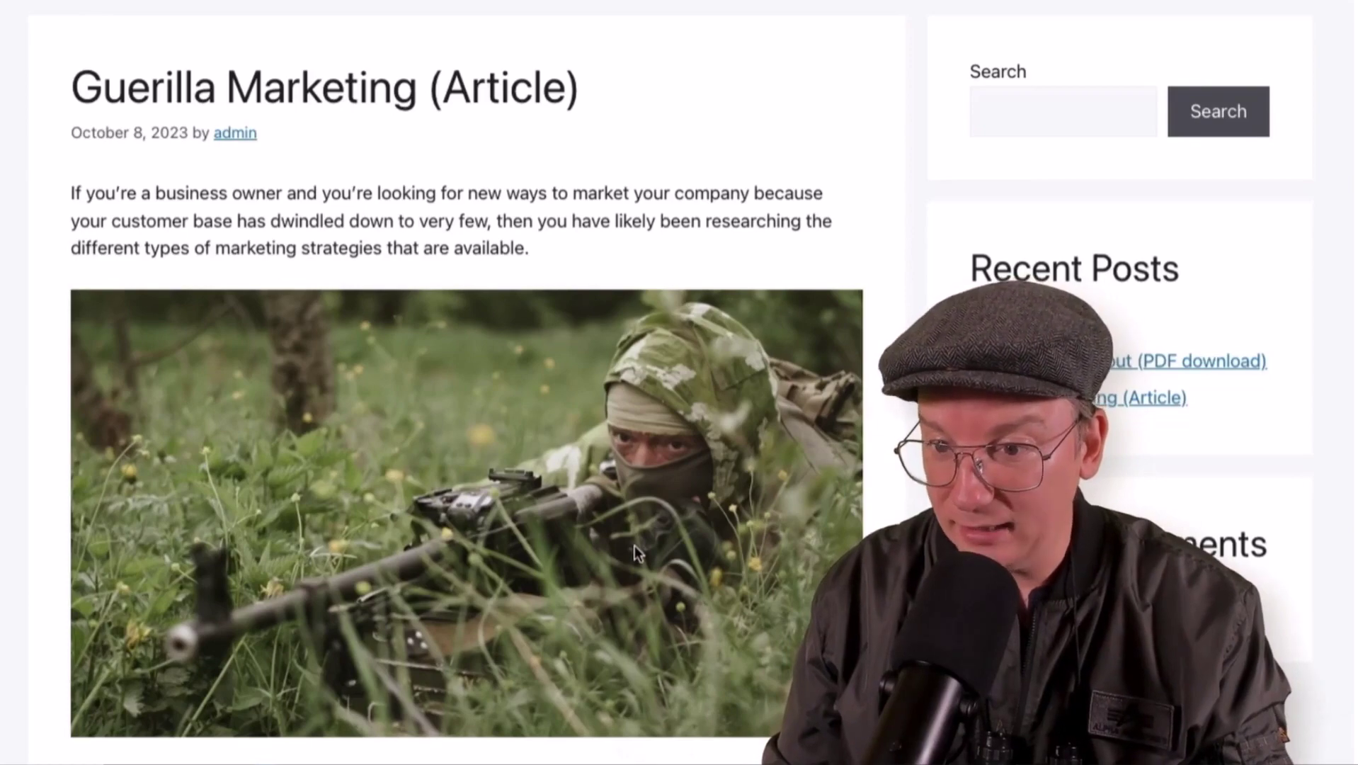
# Scroll the Guerilla Marketing article until the Get Free Access Now! lock covers the blurred text.
pyautogui.scroll(-10, 633, 567)
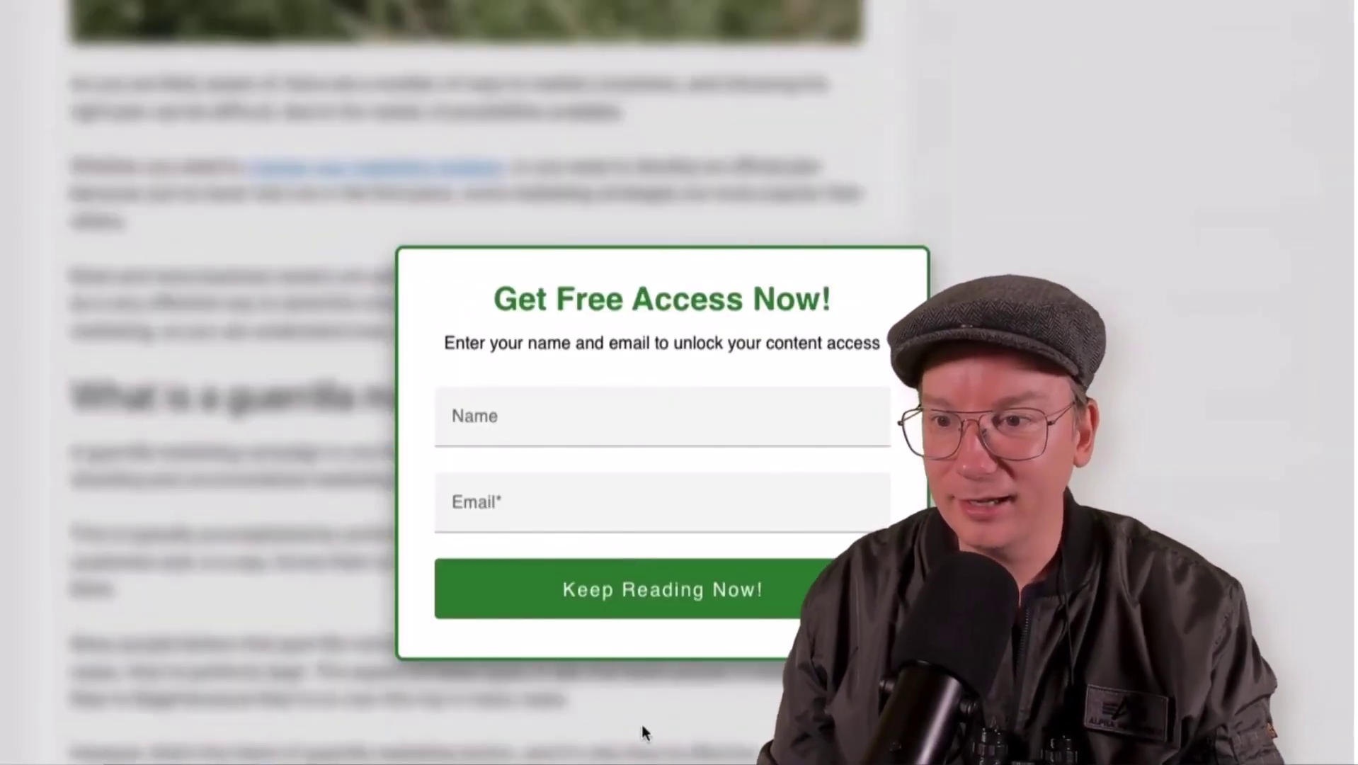
pyautogui.scroll(3, 645, 731)
pyautogui.scroll(4, 644, 731)
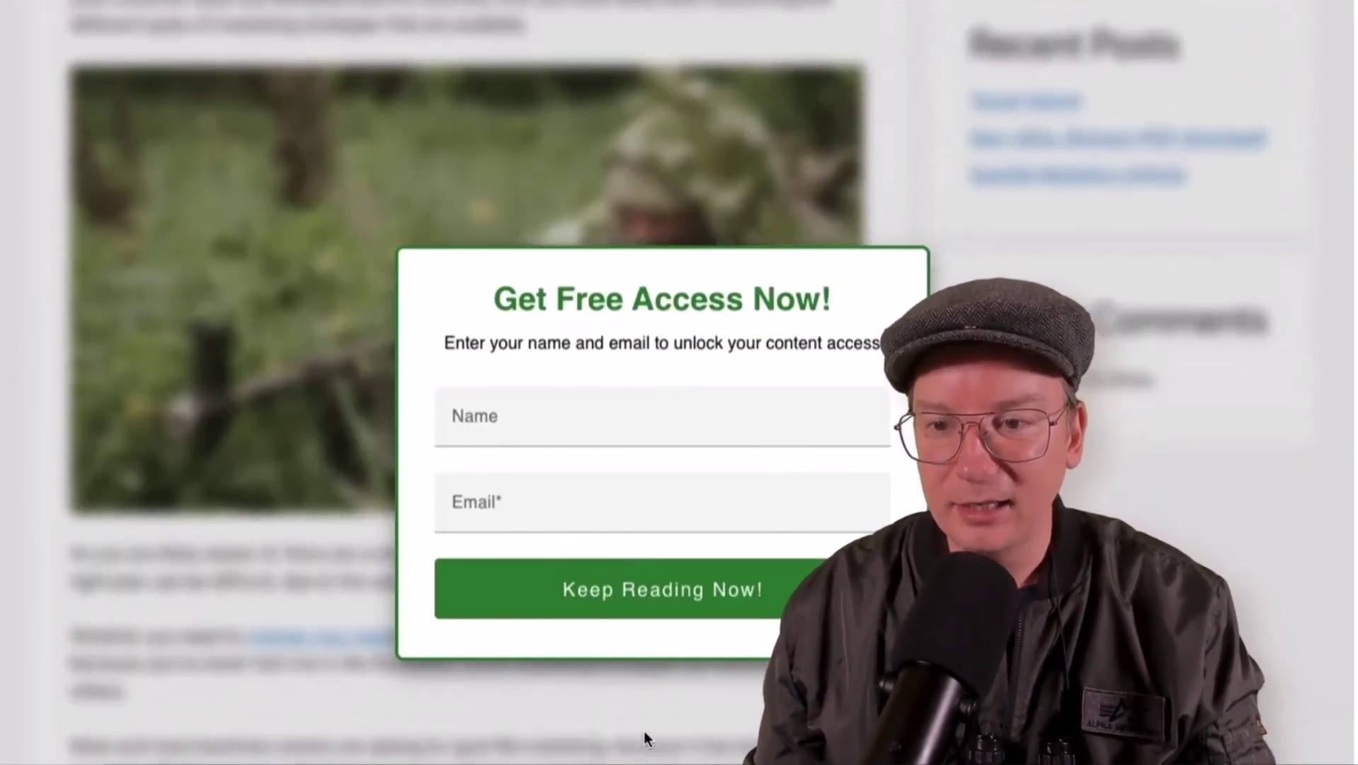
pyautogui.scroll(-1, 646, 740)
pyautogui.scroll(-10, 646, 733)
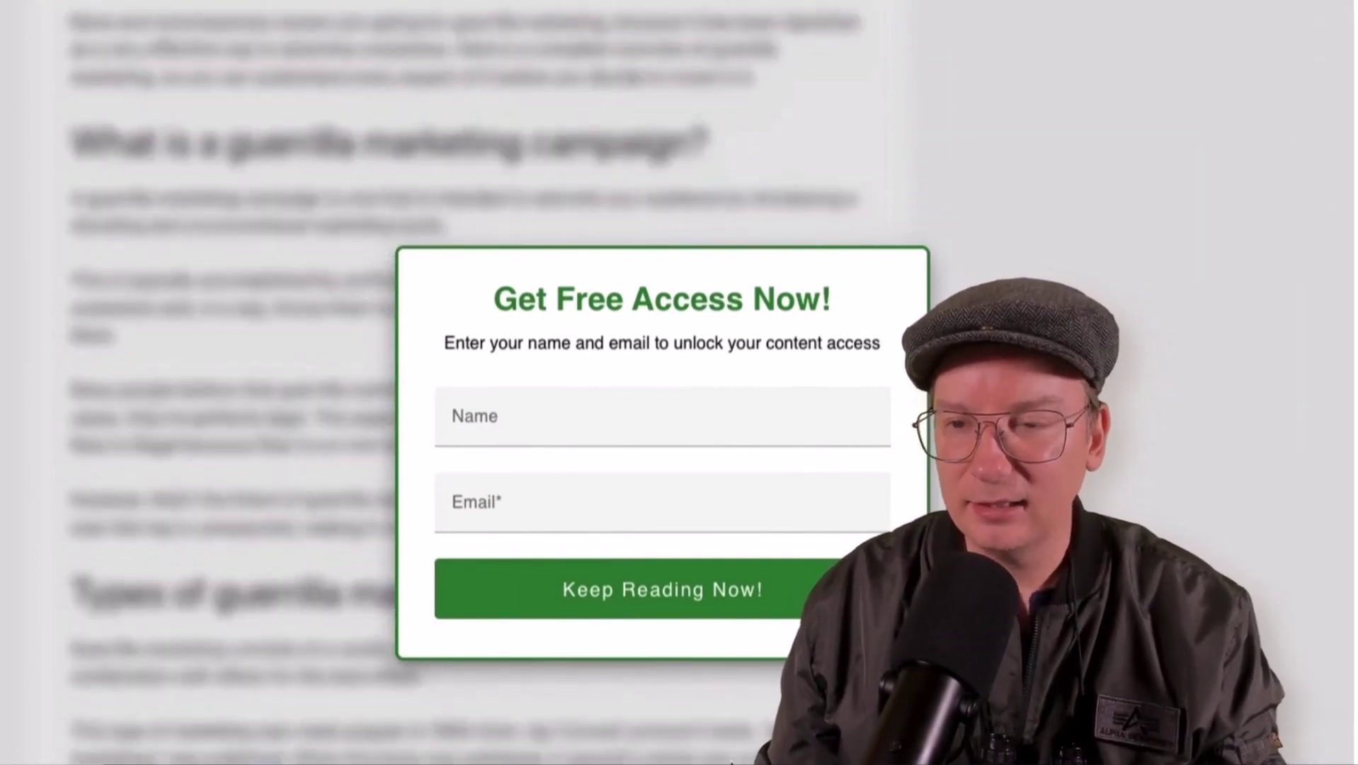
pyautogui.scroll(3, 645, 733)
pyautogui.scroll(10, 722, 759)
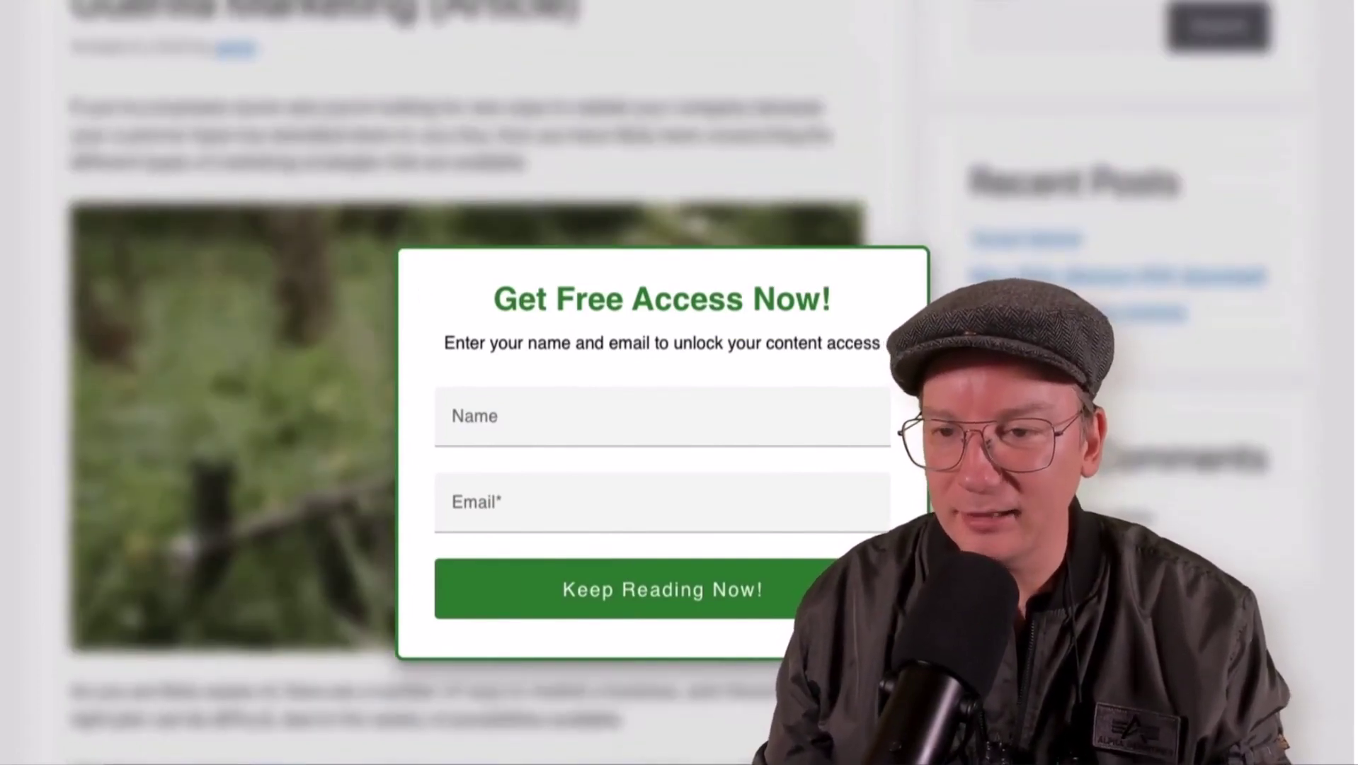
pyautogui.scroll(-1, 467, 354)
pyautogui.scroll(-5, 468, 354)
pyautogui.scroll(-2, 468, 354)
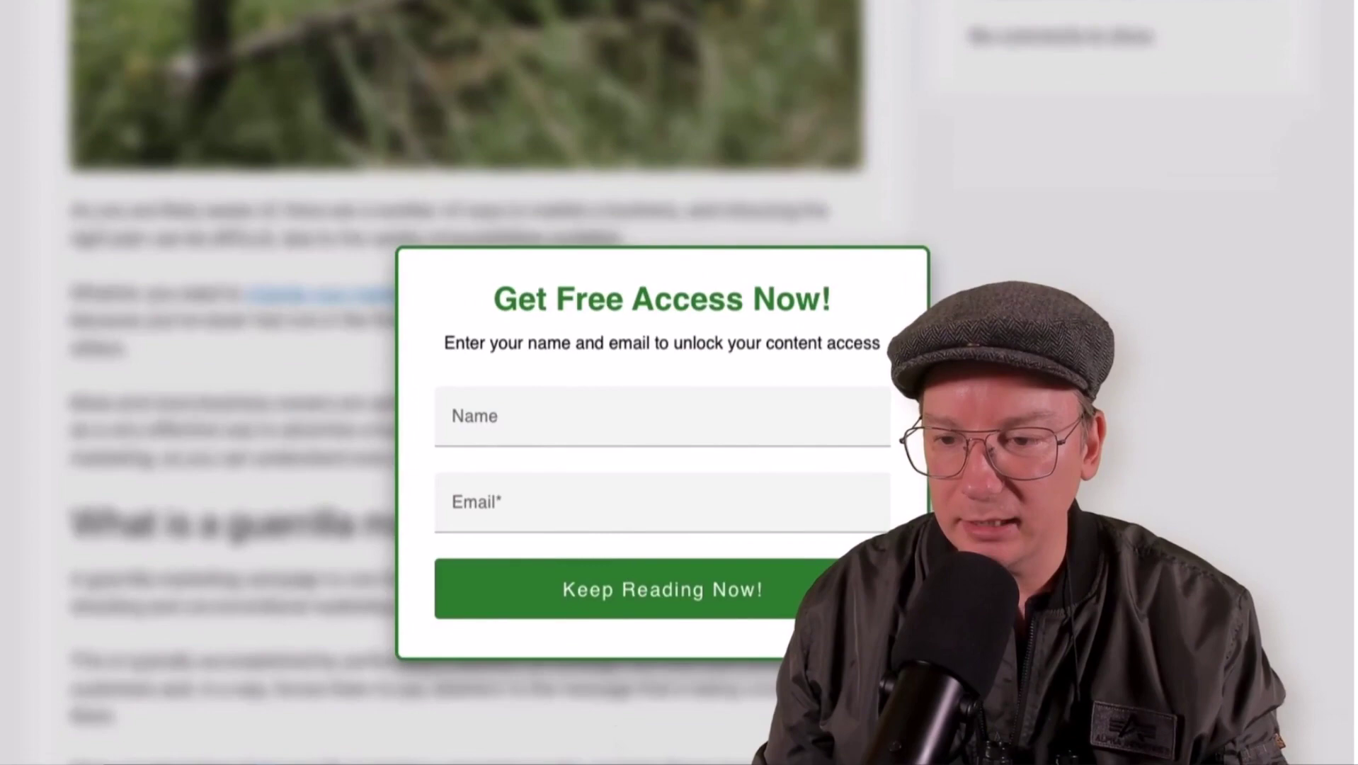
pyautogui.scroll(-2, 467, 354)
pyautogui.scroll(-11, 468, 355)
pyautogui.scroll(8, 468, 354)
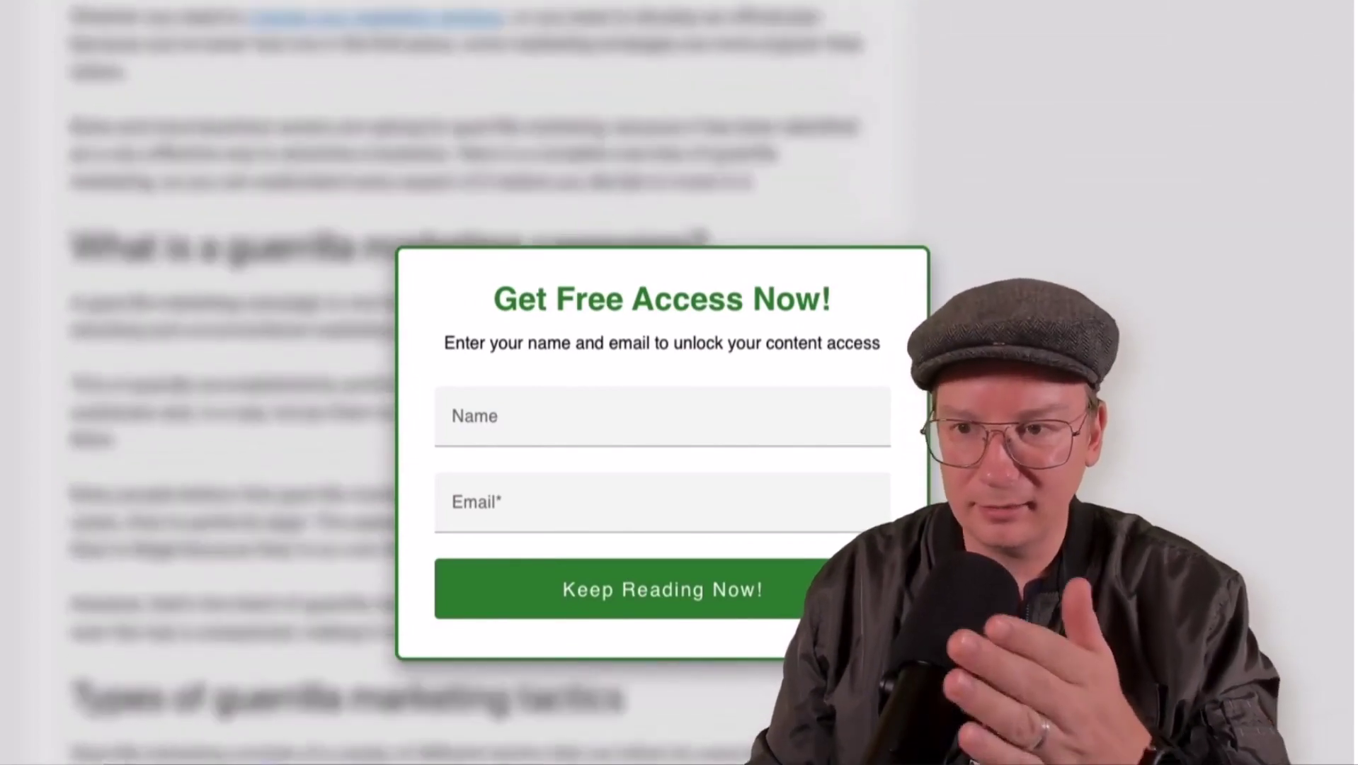
pyautogui.scroll(7, 467, 354)
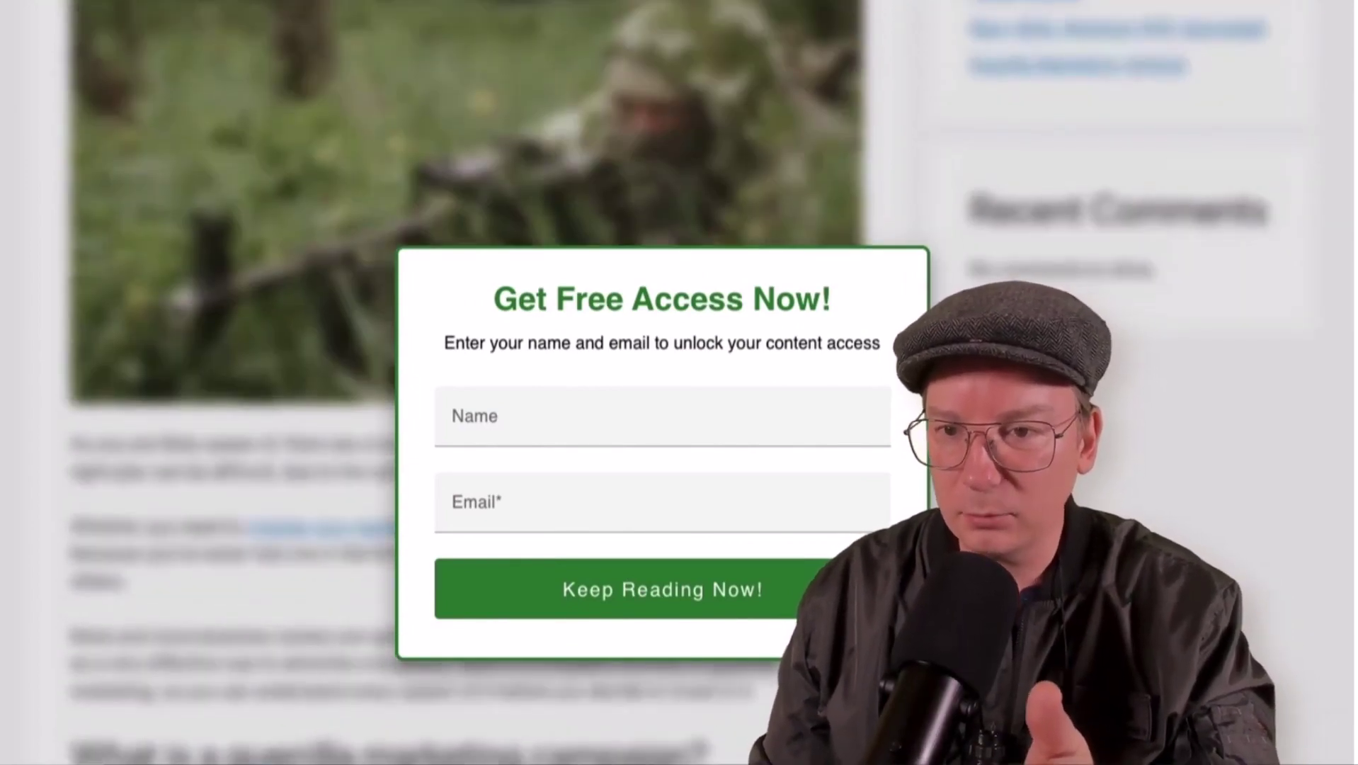
pyautogui.scroll(-1, 468, 354)
pyautogui.scroll(-2, 468, 354)
pyautogui.scroll(-3, 468, 354)
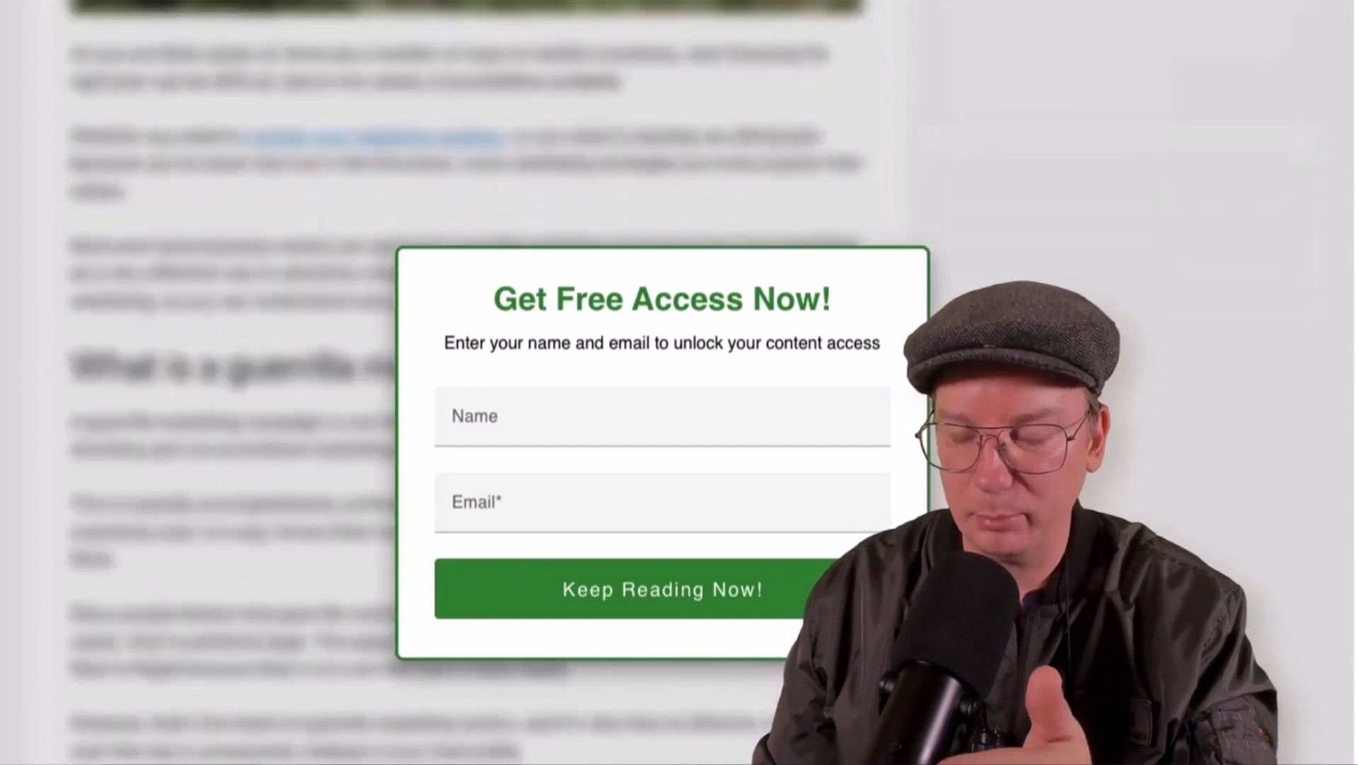
pyautogui.scroll(-1, 468, 354)
pyautogui.scroll(2, 468, 354)
pyautogui.scroll(4, 468, 354)
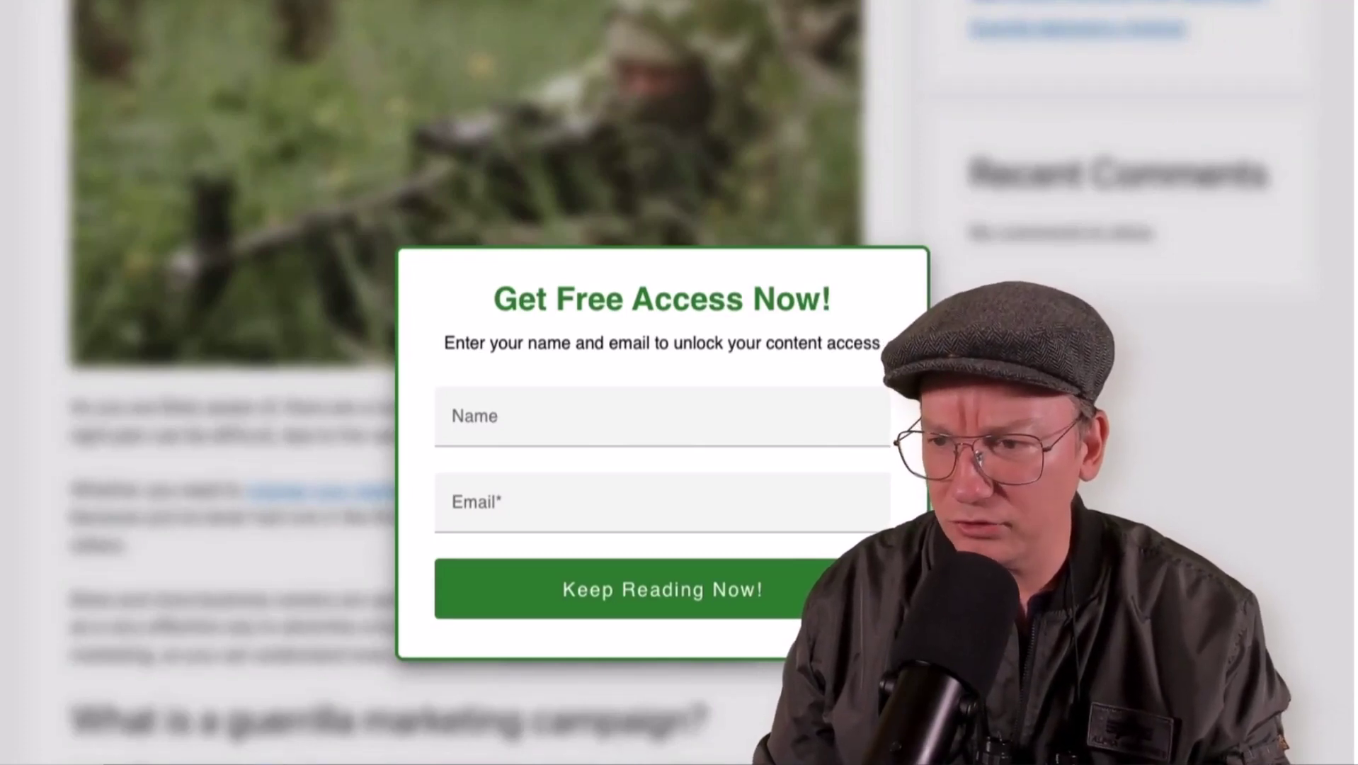
# Submit a name and email with Keep Reading Now!, then scroll the unlocked article text.
pyautogui.click(677, 418)
pyautogui.write('Matthew')
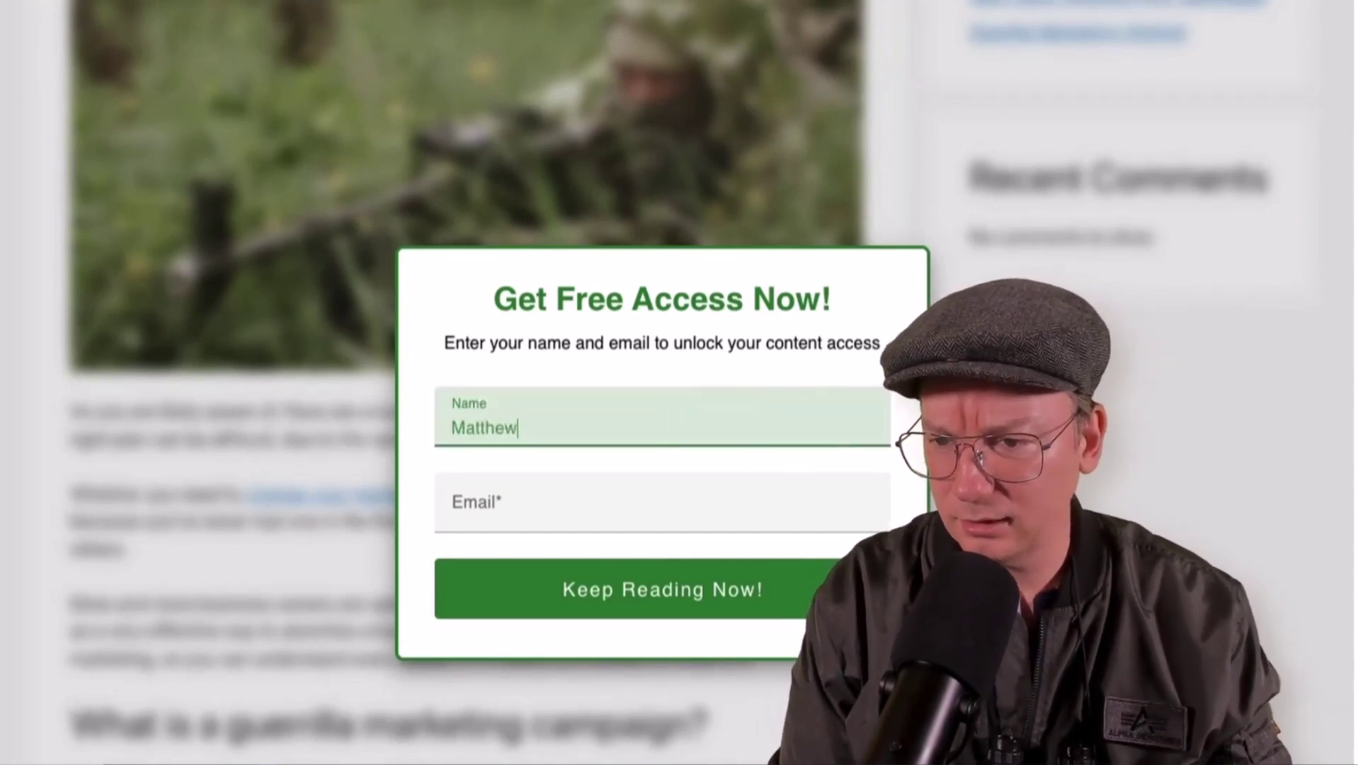
pyautogui.press('Tab')
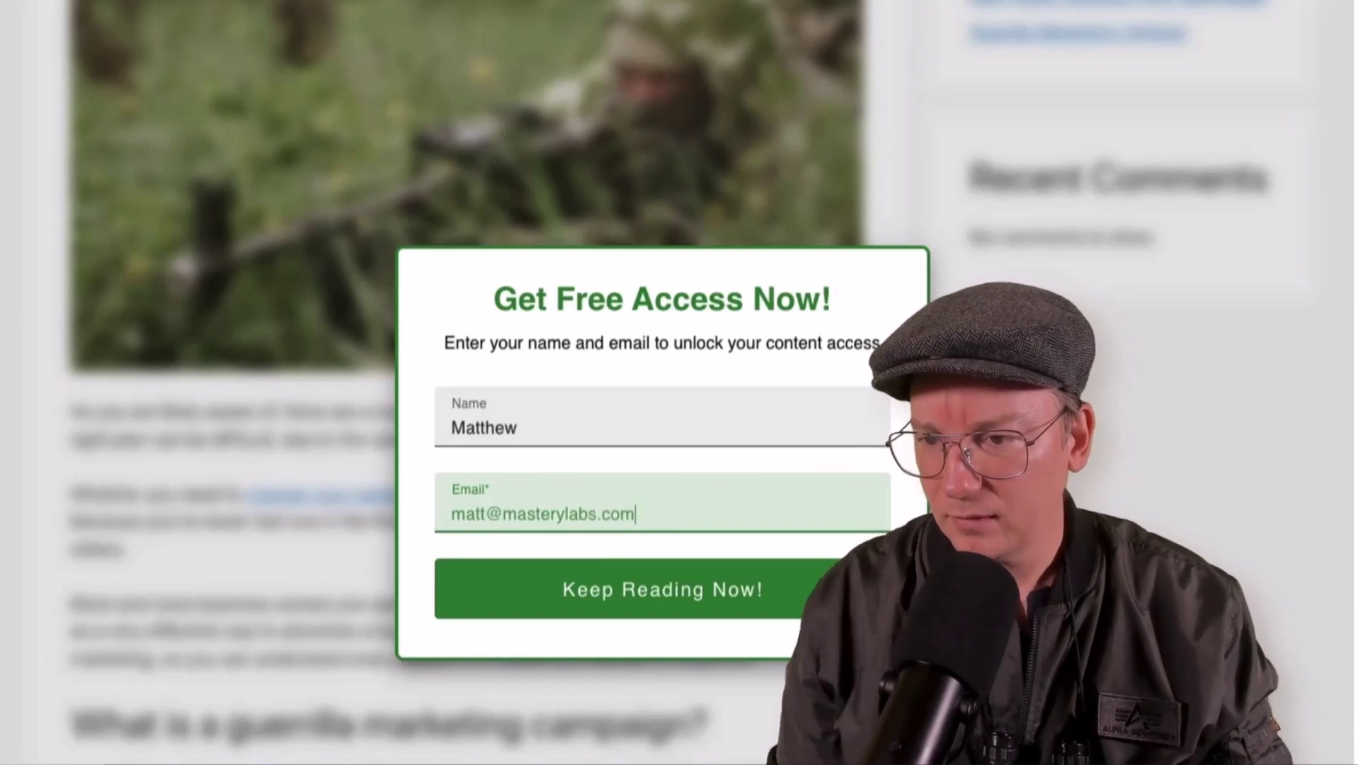
pyautogui.click(662, 588)
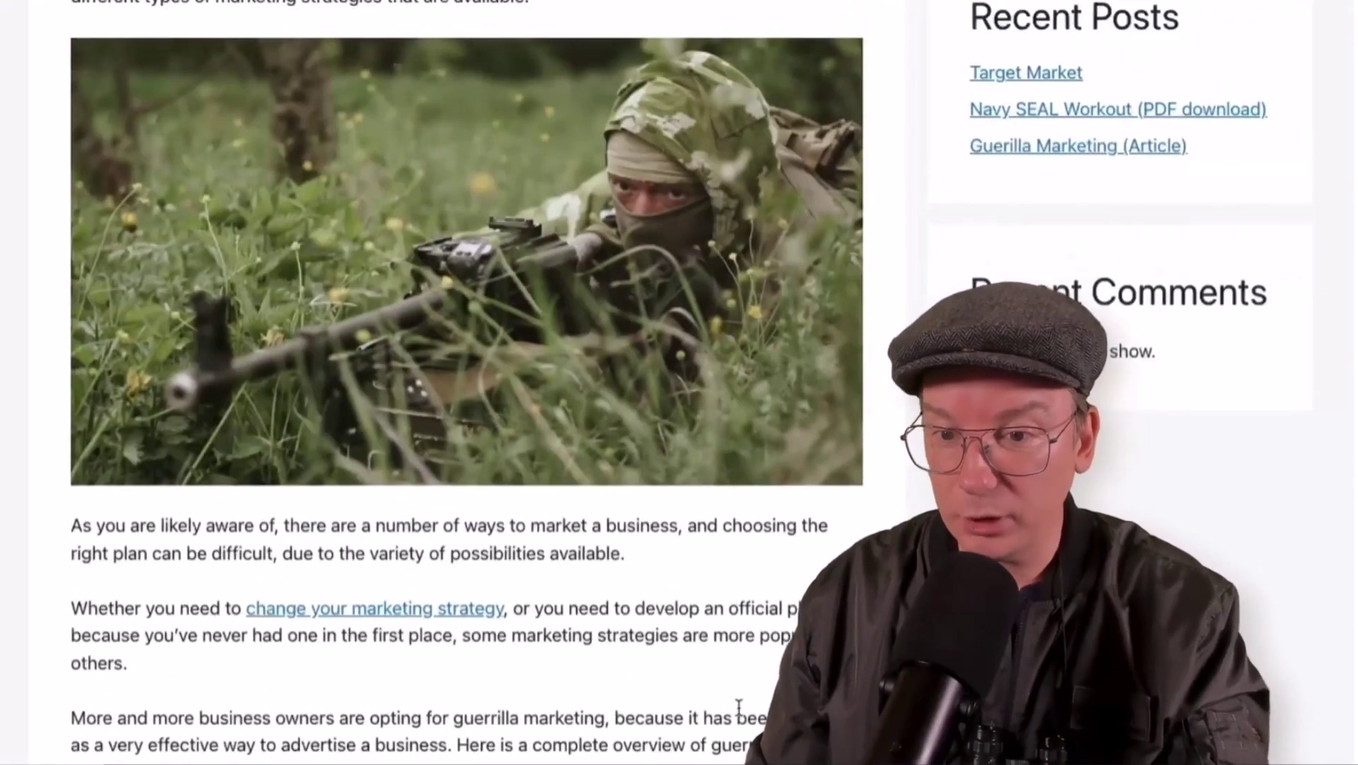
pyautogui.scroll(-1, 762, 697)
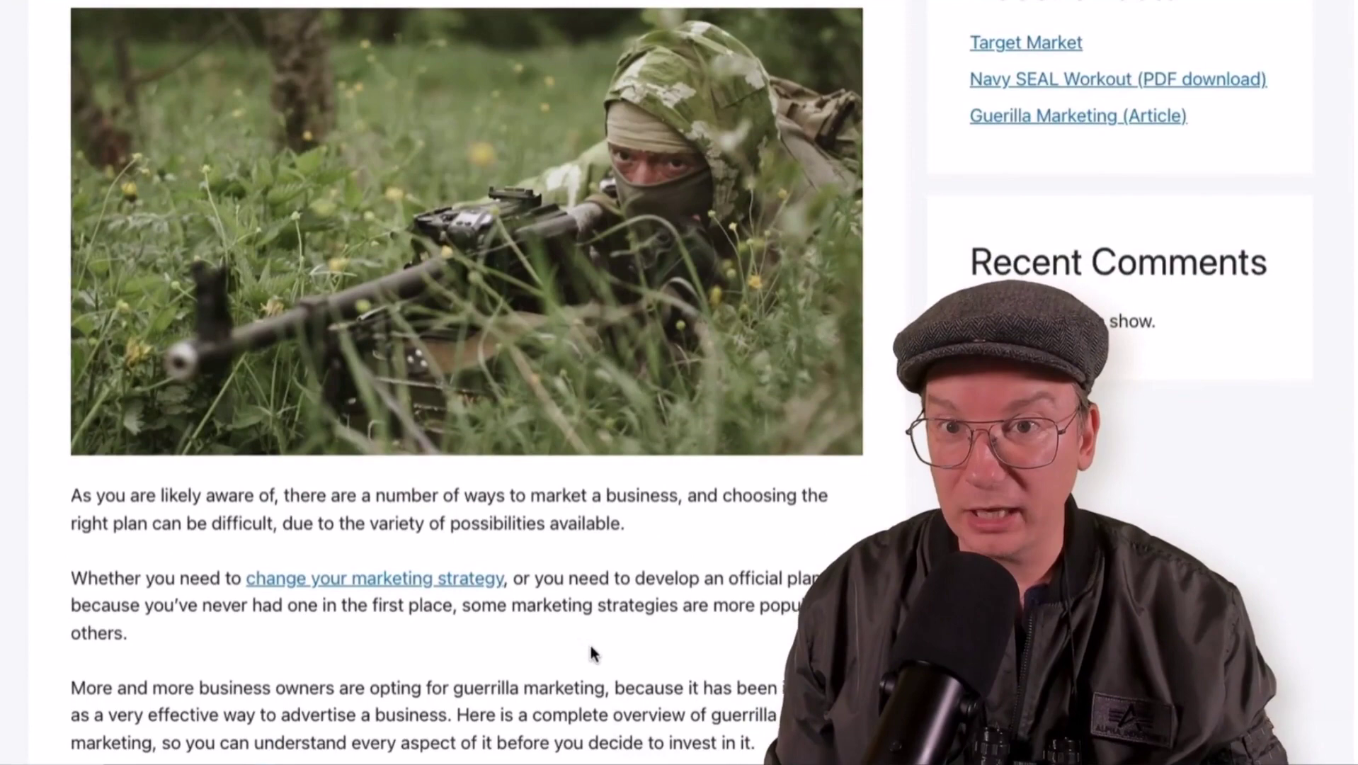
pyautogui.scroll(-10, 592, 650)
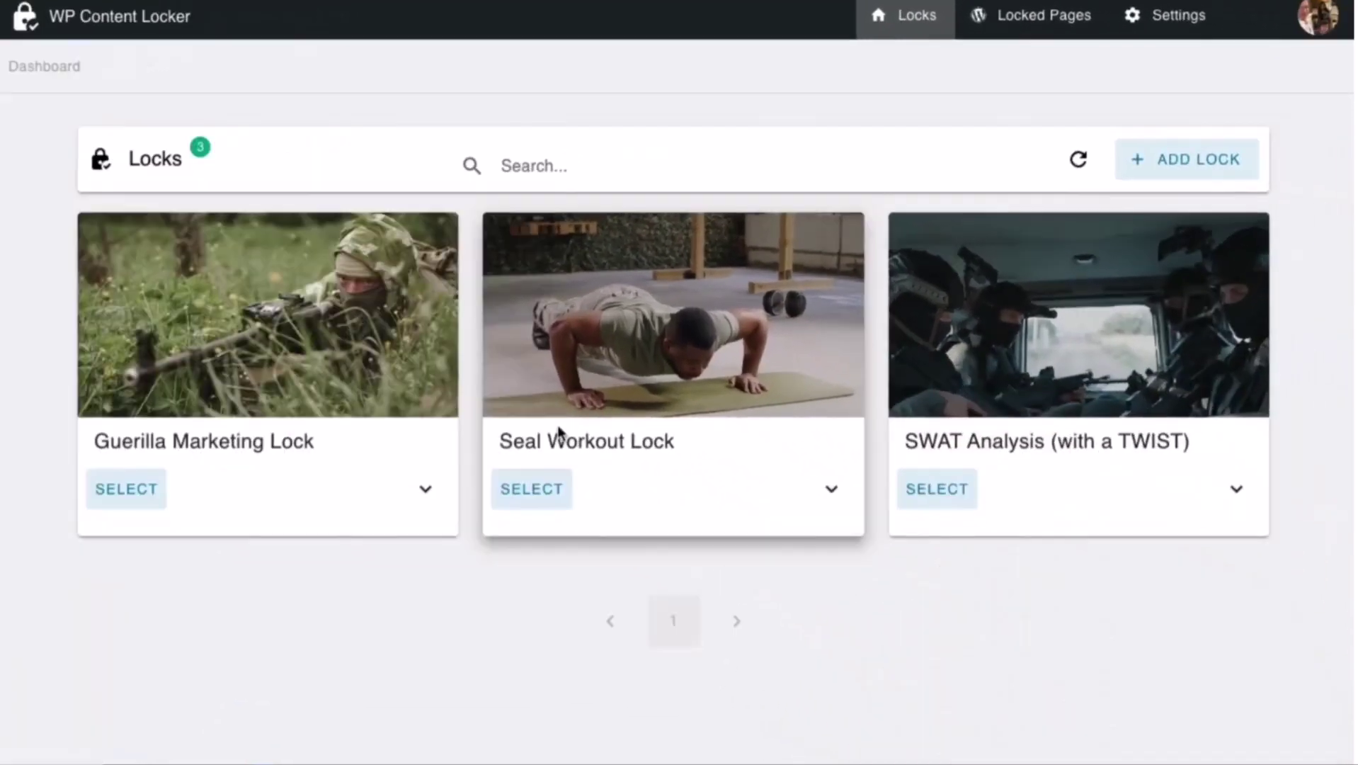
# Select the Guerilla Marketing Lock card on the Locks page.
pyautogui.click(137, 491)
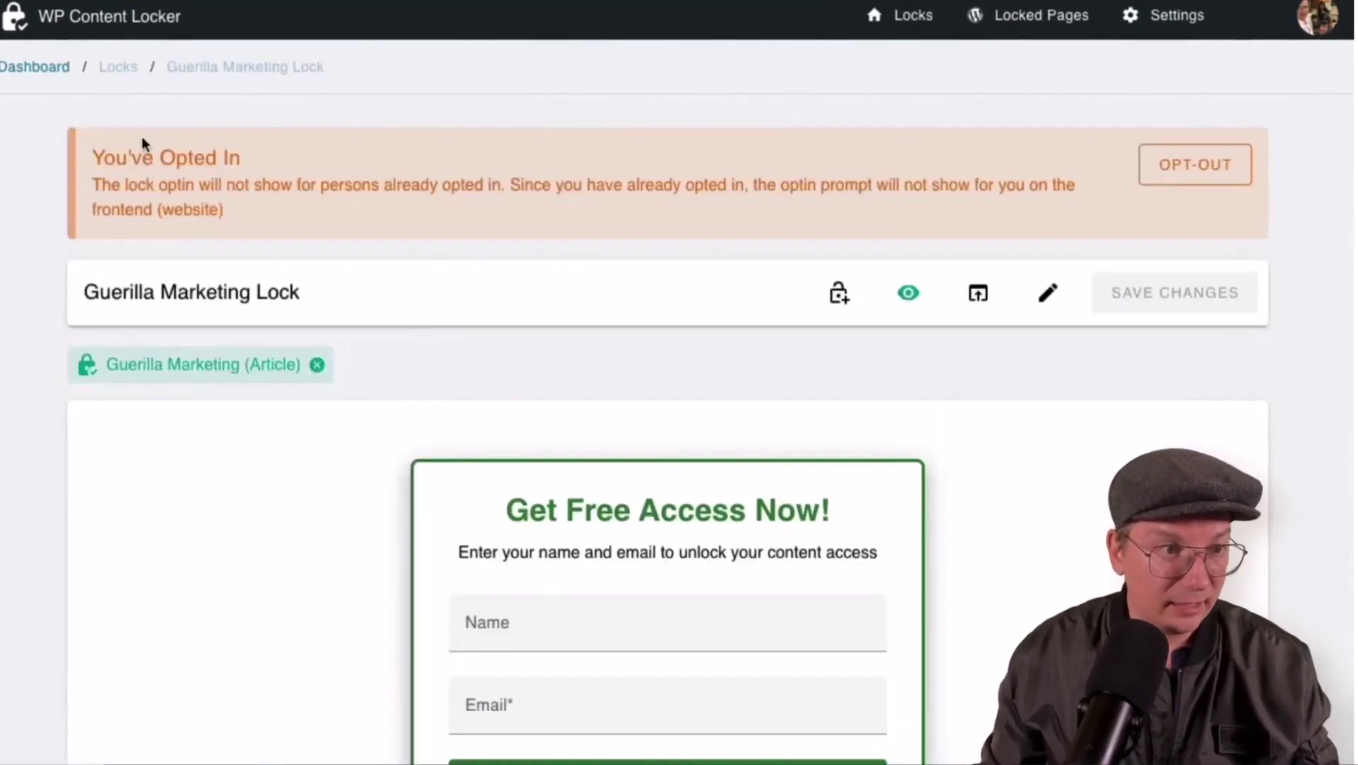
# Check the LEADS tab for the newly captured lead on this lock.
pyautogui.scroll(-10, 1046, 502)
pyautogui.scroll(2, 1001, 494)
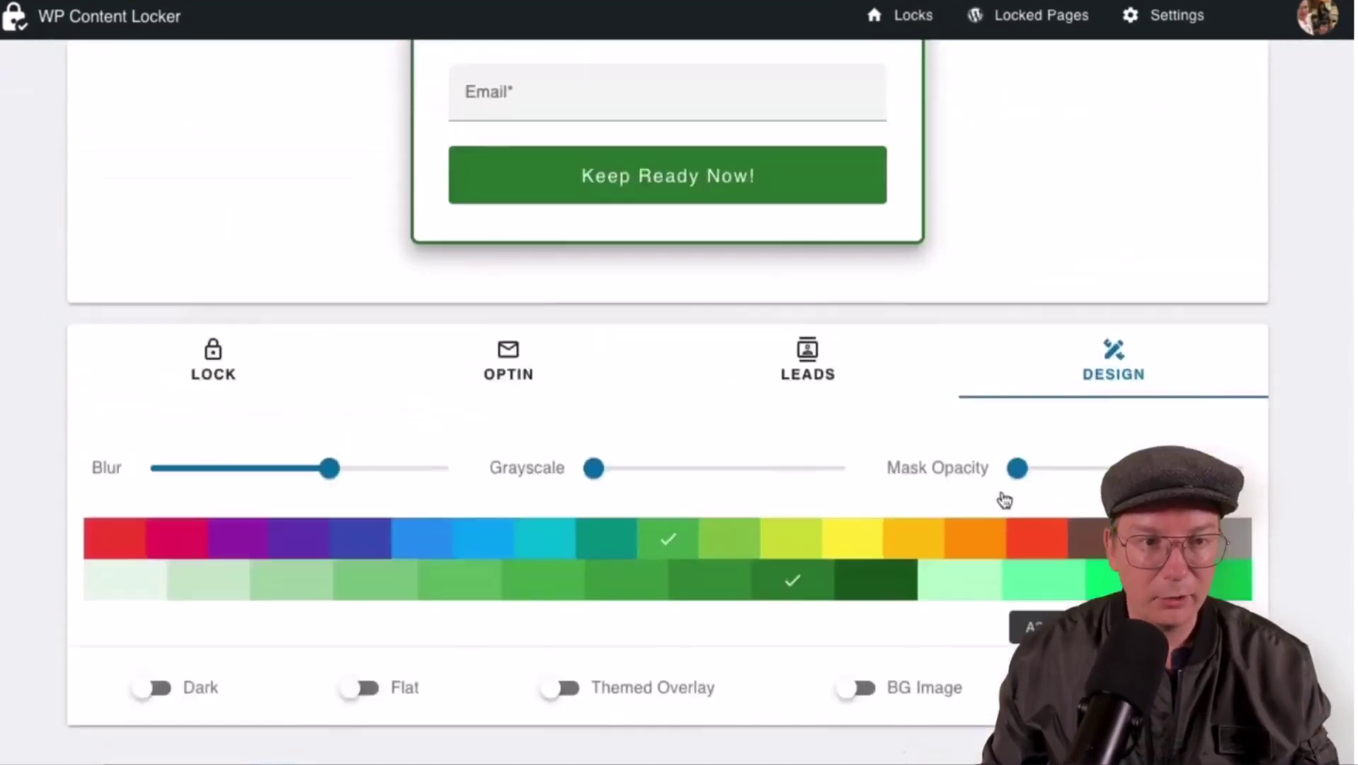
pyautogui.scroll(2, 815, 476)
pyautogui.click(815, 474)
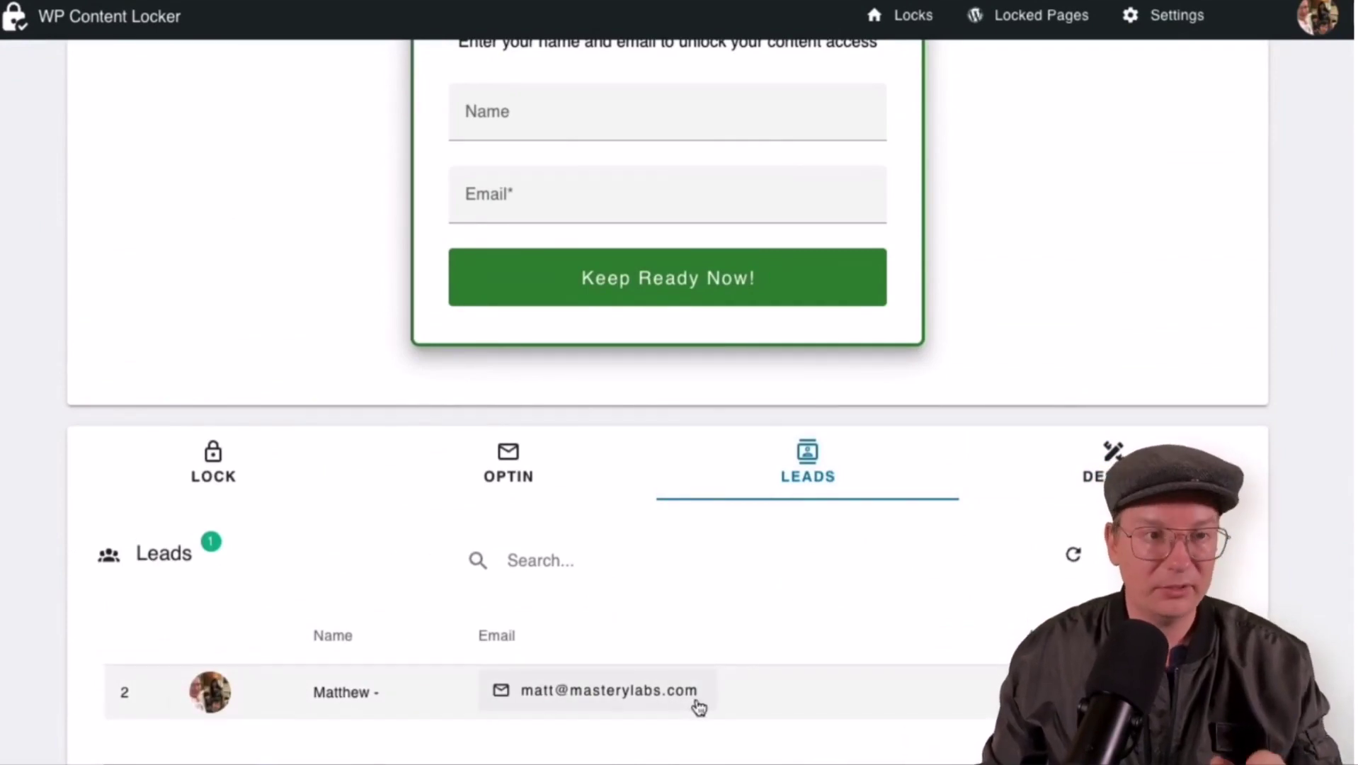
# Opt out via the notice so the lock shows on the site again.
pyautogui.scroll(5, 970, 737)
pyautogui.scroll(2, 970, 737)
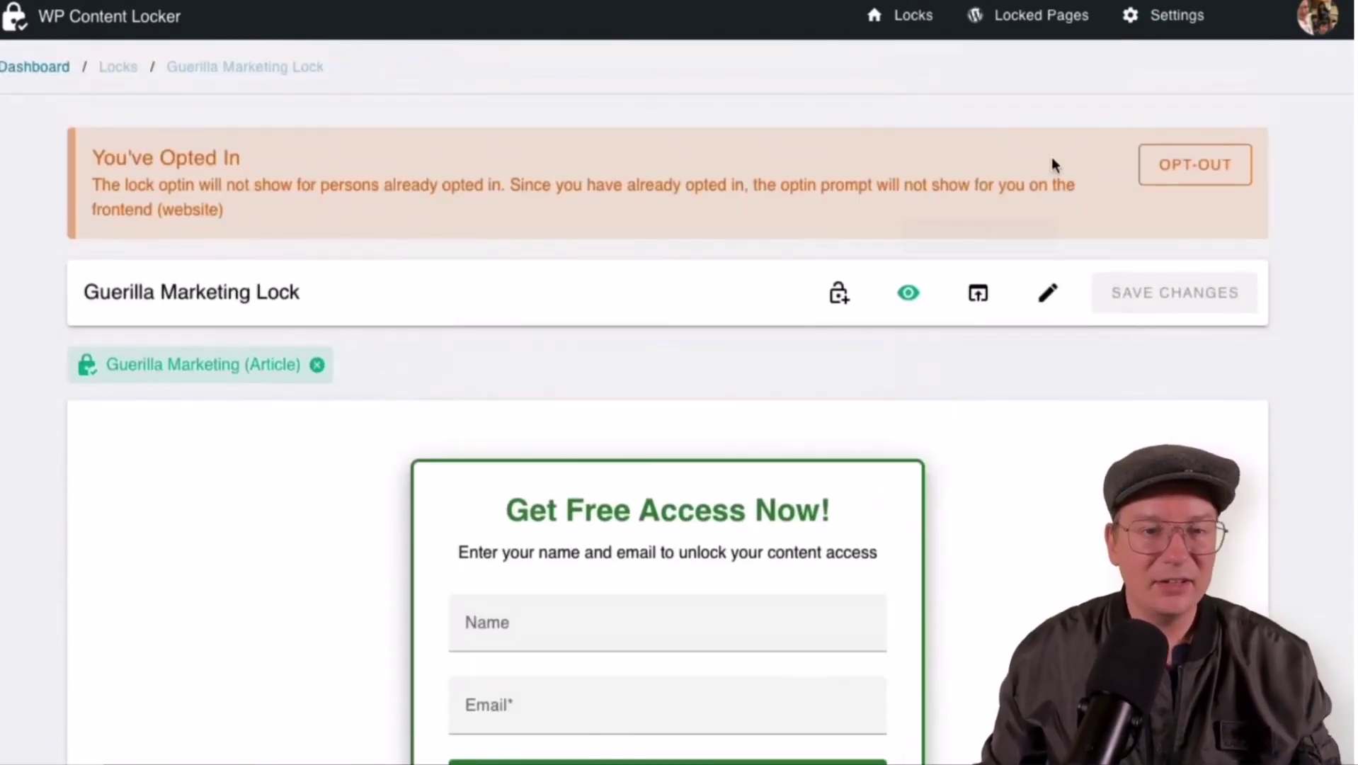
pyautogui.click(1182, 176)
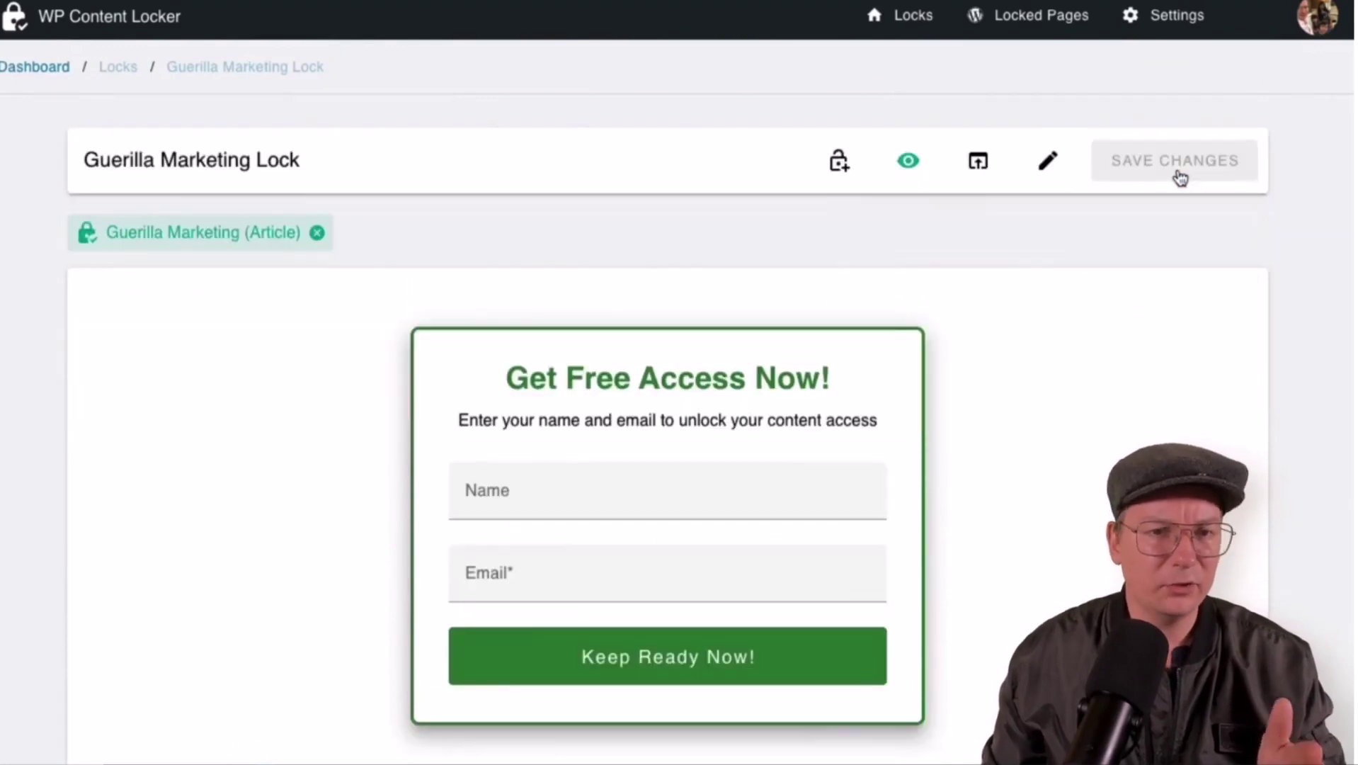
pyautogui.scroll(-8, 666, 496)
pyautogui.scroll(8, 666, 496)
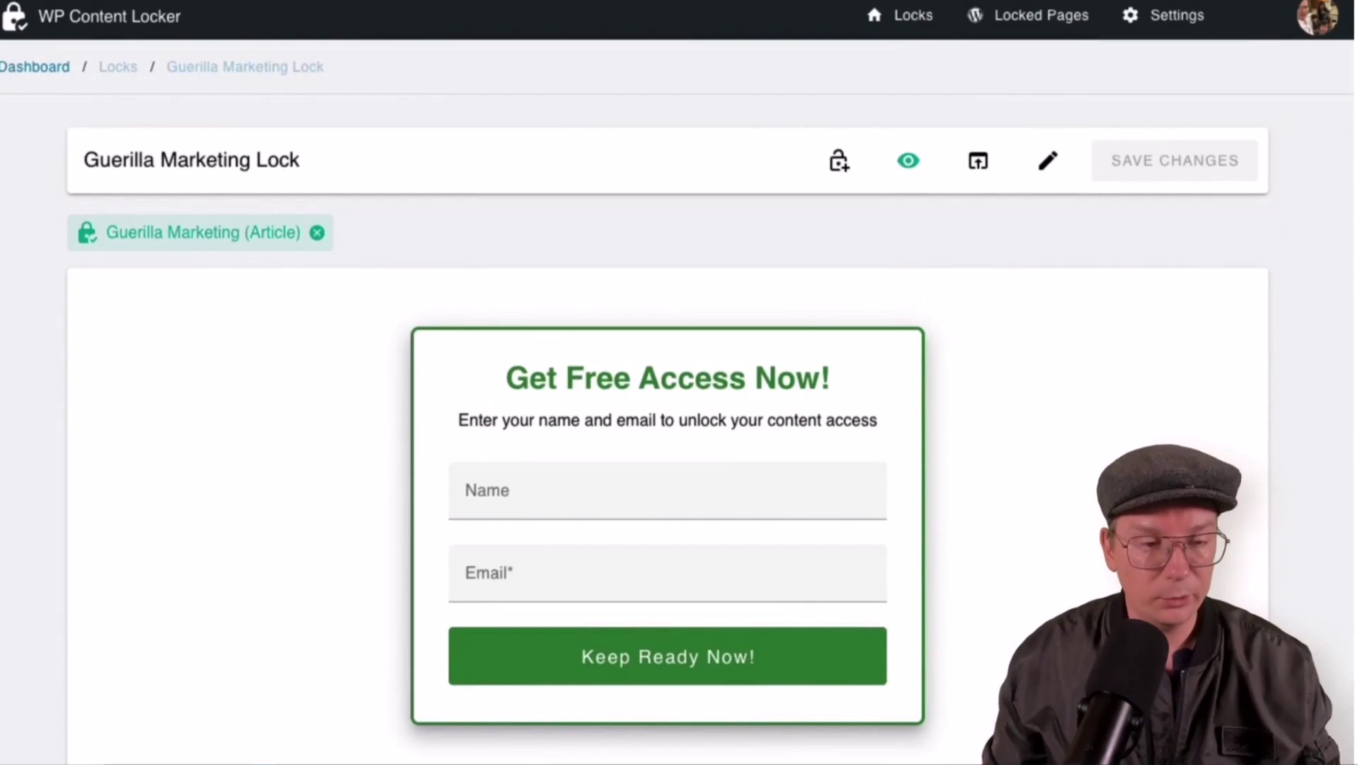
pyautogui.scroll(-3, 339, 563)
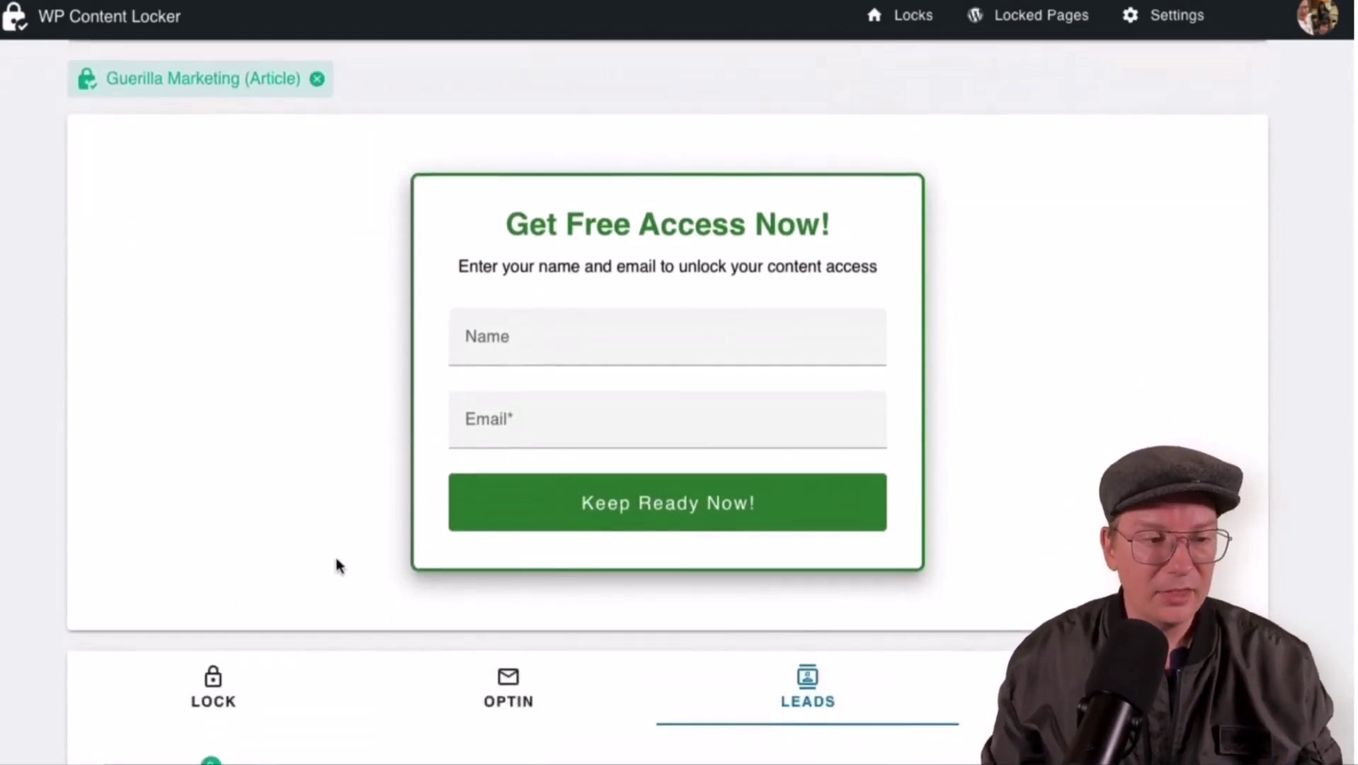
pyautogui.scroll(-1, 336, 571)
pyautogui.scroll(4, 340, 567)
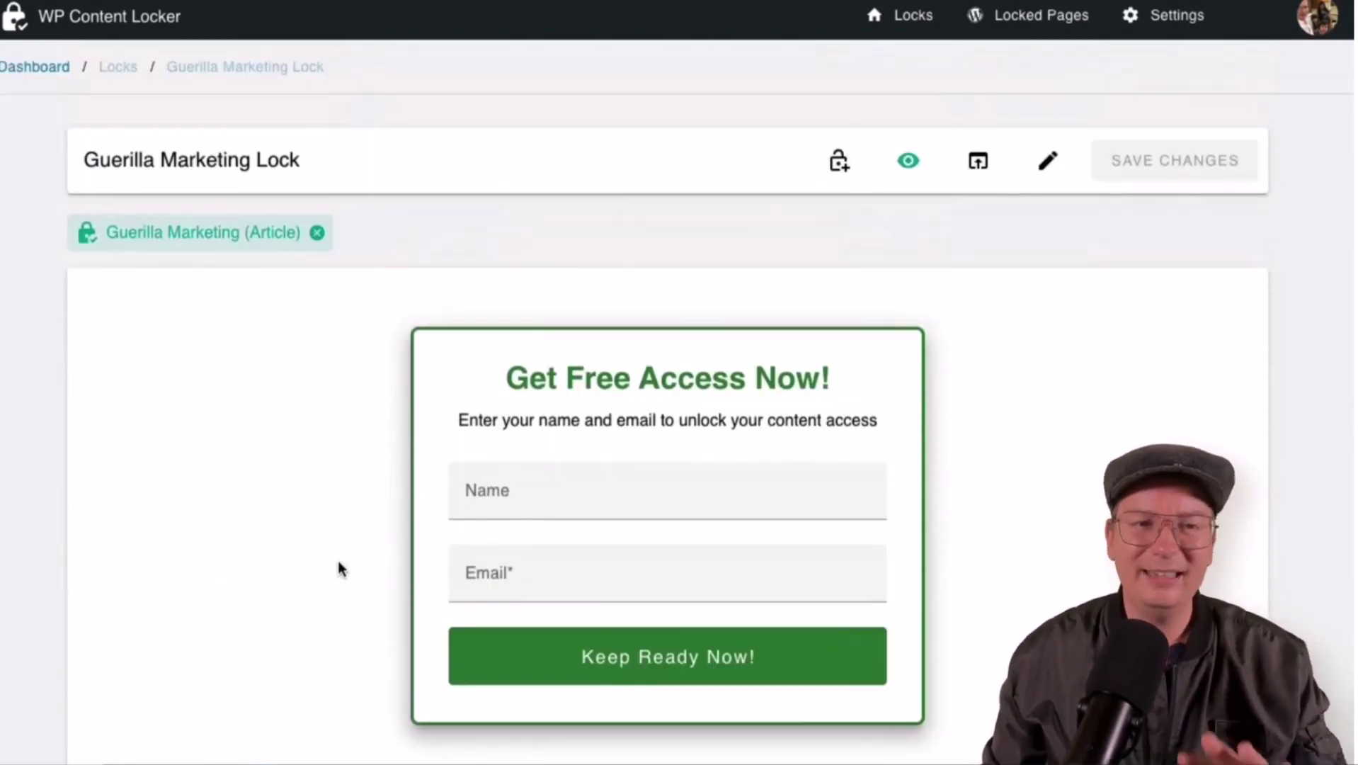
# Switch the lock's details from Mailchimp to an empty HTML form and close the dialog.
pyautogui.click(1047, 163)
pyautogui.scroll(-2, 723, 551)
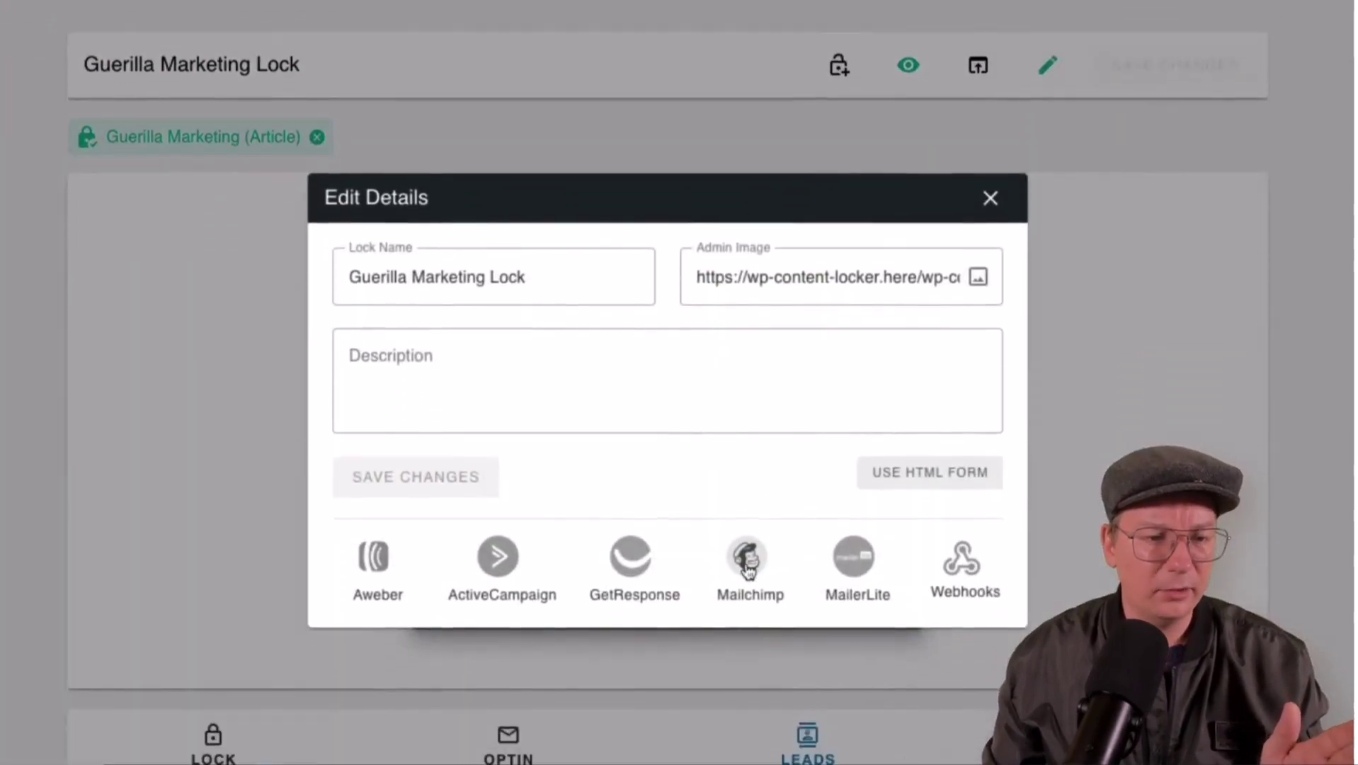
pyautogui.click(748, 567)
pyautogui.click(682, 430)
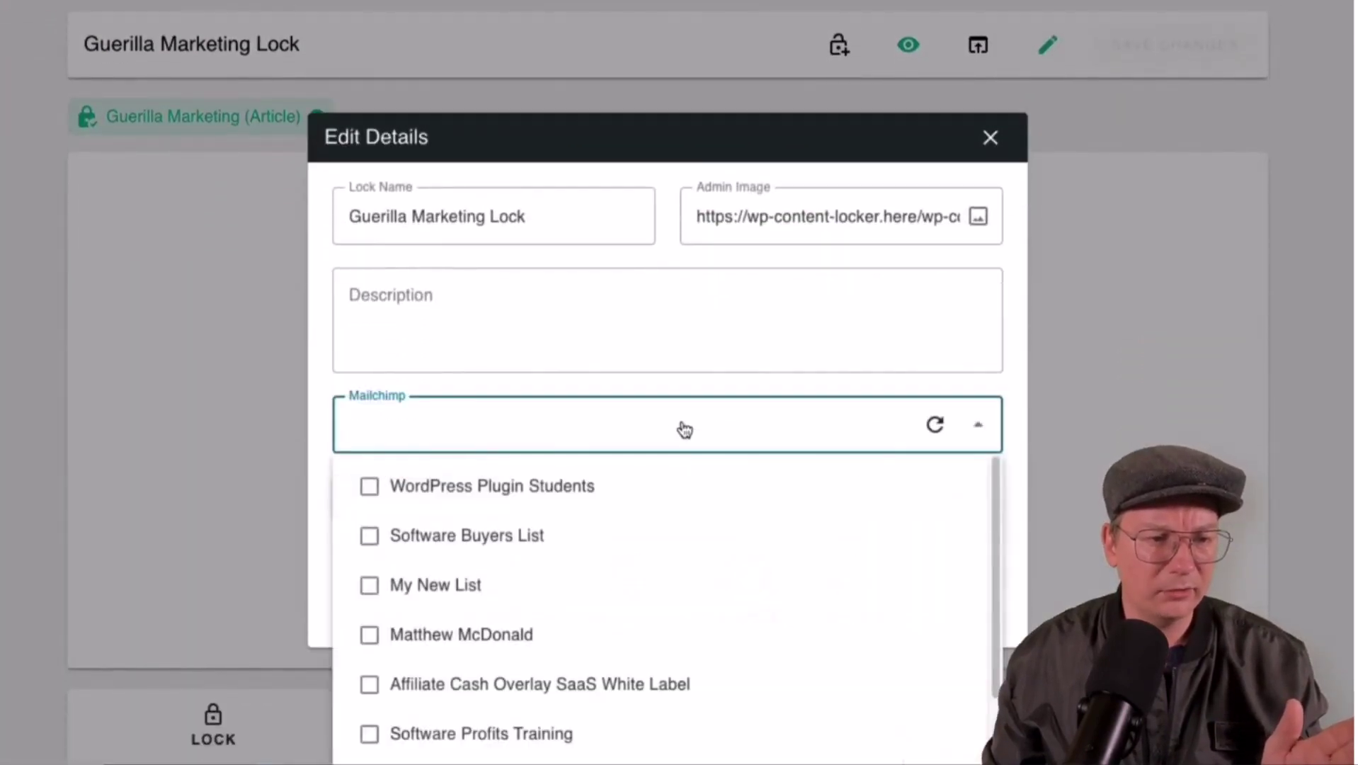
pyautogui.click(576, 449)
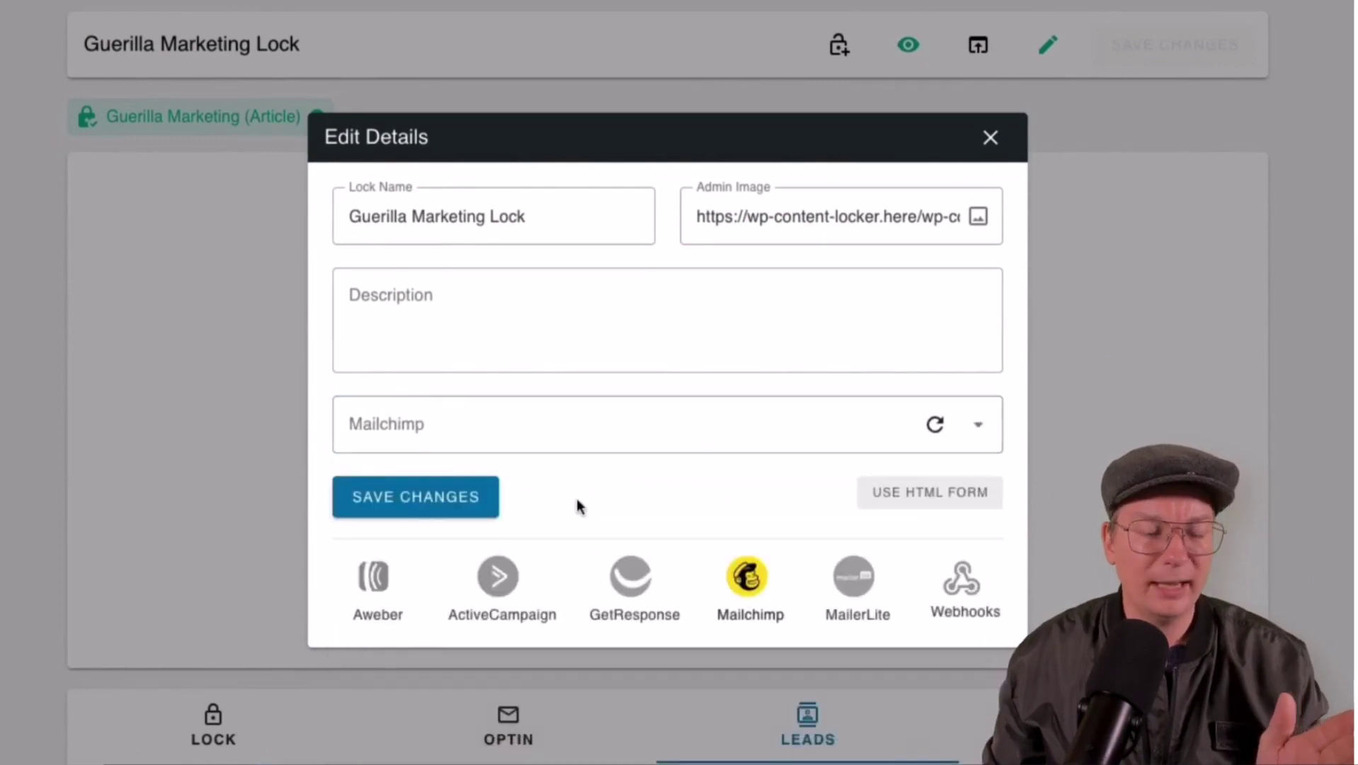
pyautogui.click(754, 578)
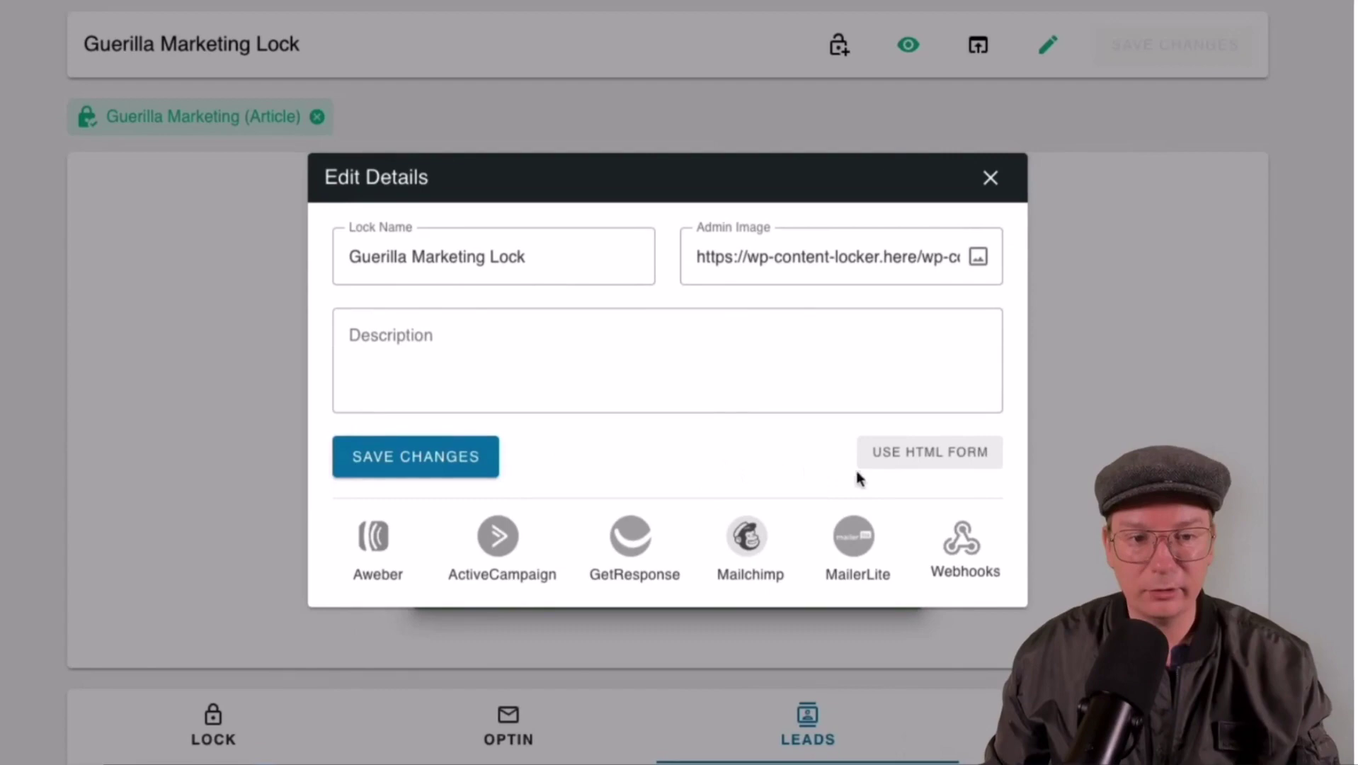
pyautogui.click(896, 453)
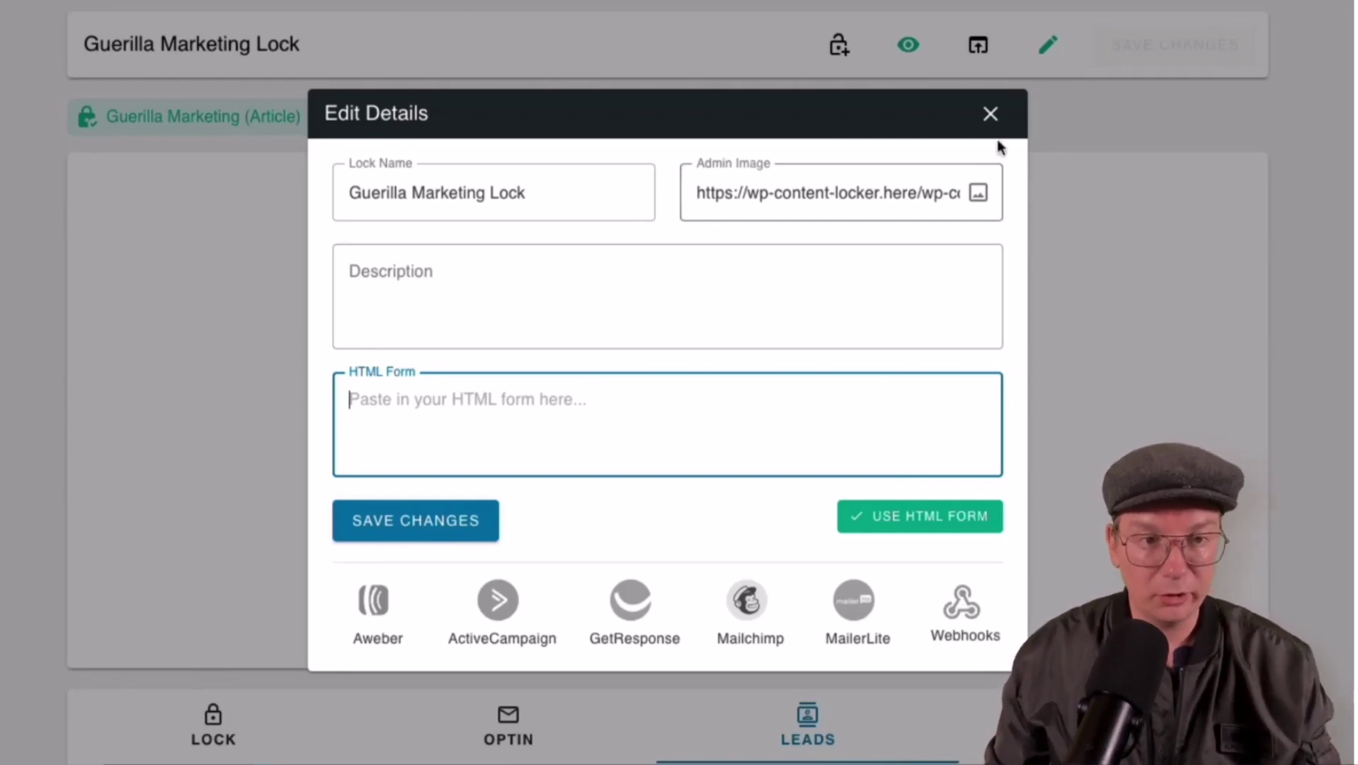
pyautogui.click(991, 115)
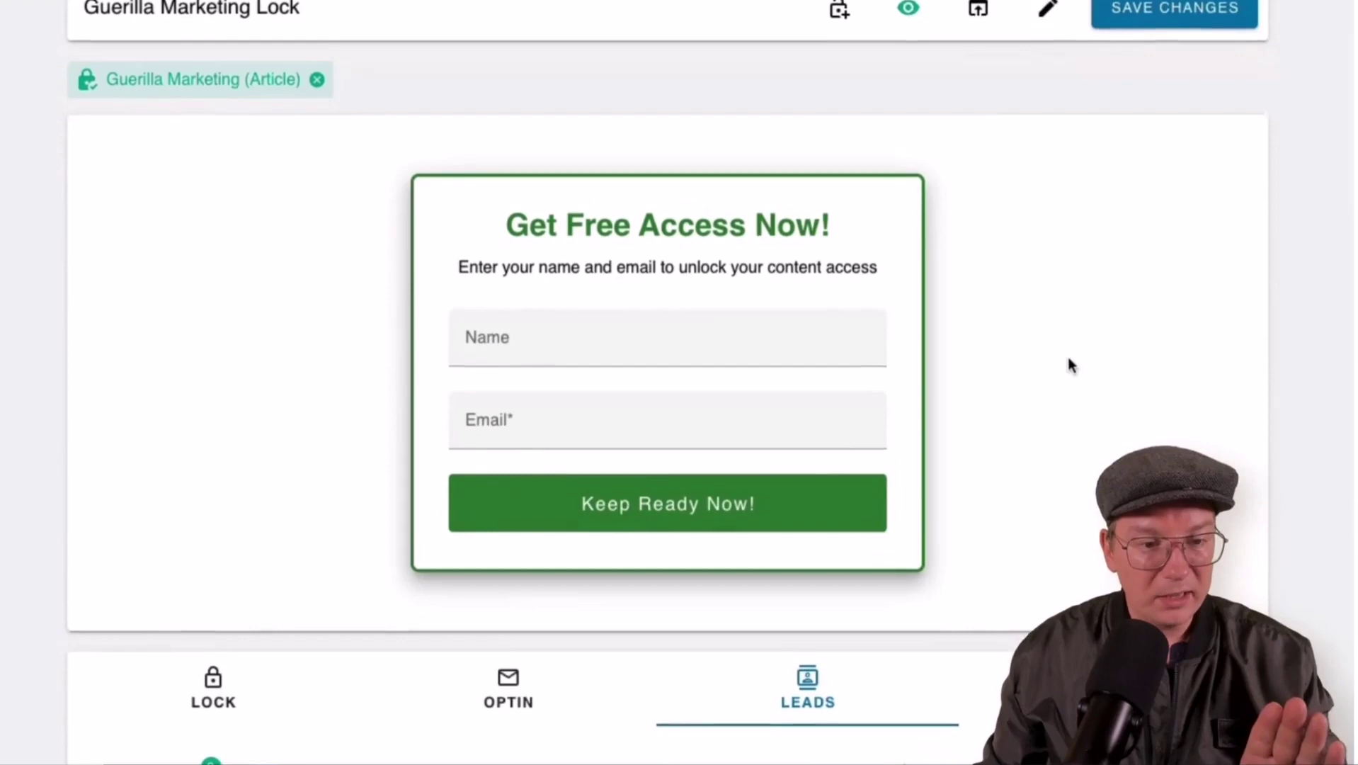
# Show the LOCK tab's Lock Trigger, User Action and Returning User settings.
pyautogui.scroll(-3, 1068, 364)
pyautogui.scroll(-2, 1041, 464)
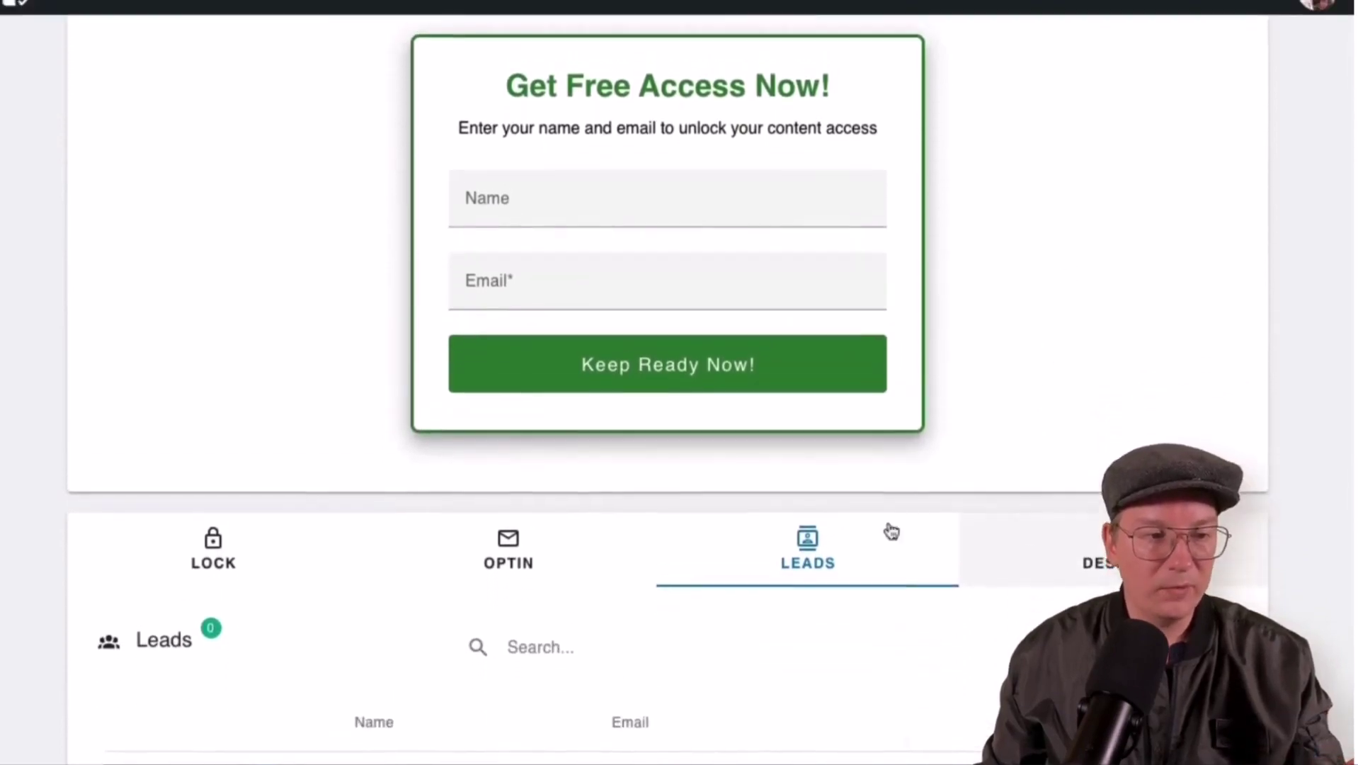
pyautogui.scroll(-5, 888, 530)
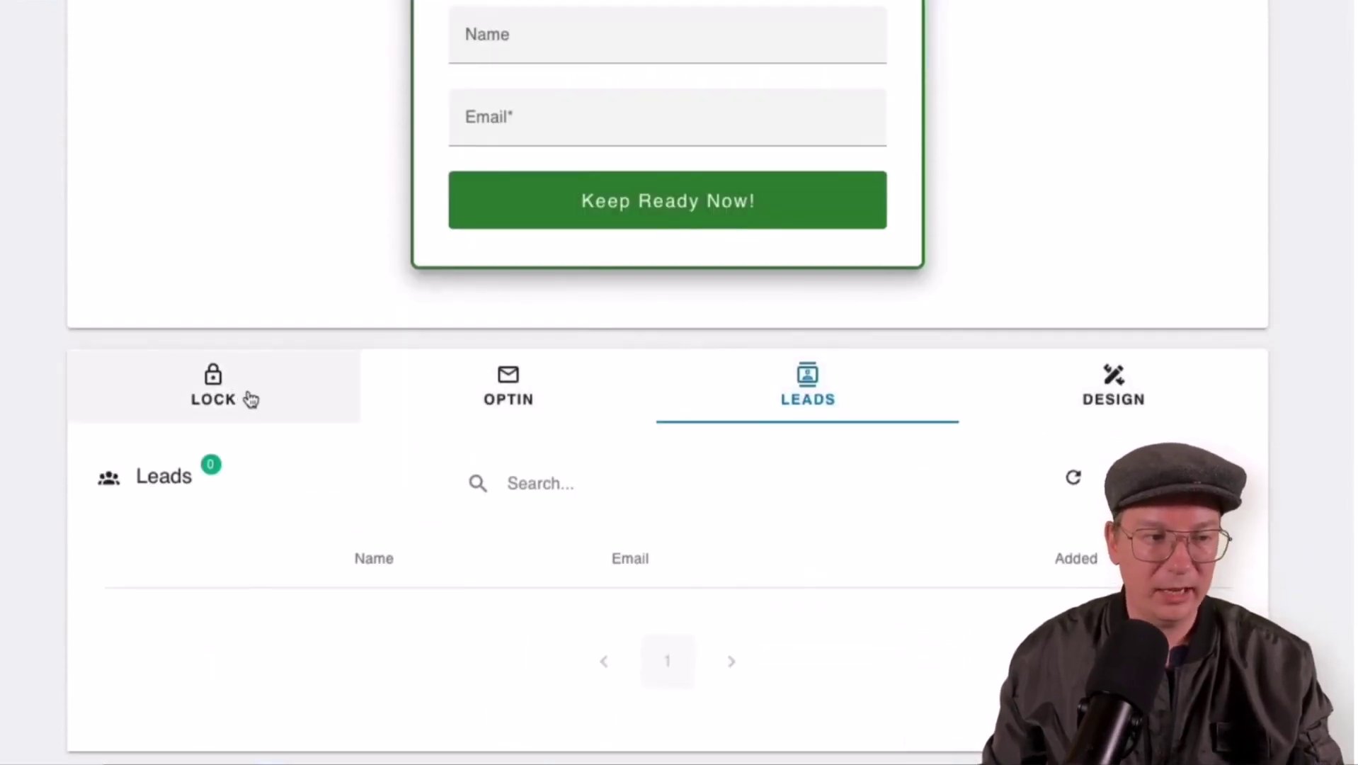
pyautogui.click(257, 398)
pyautogui.scroll(2, 258, 398)
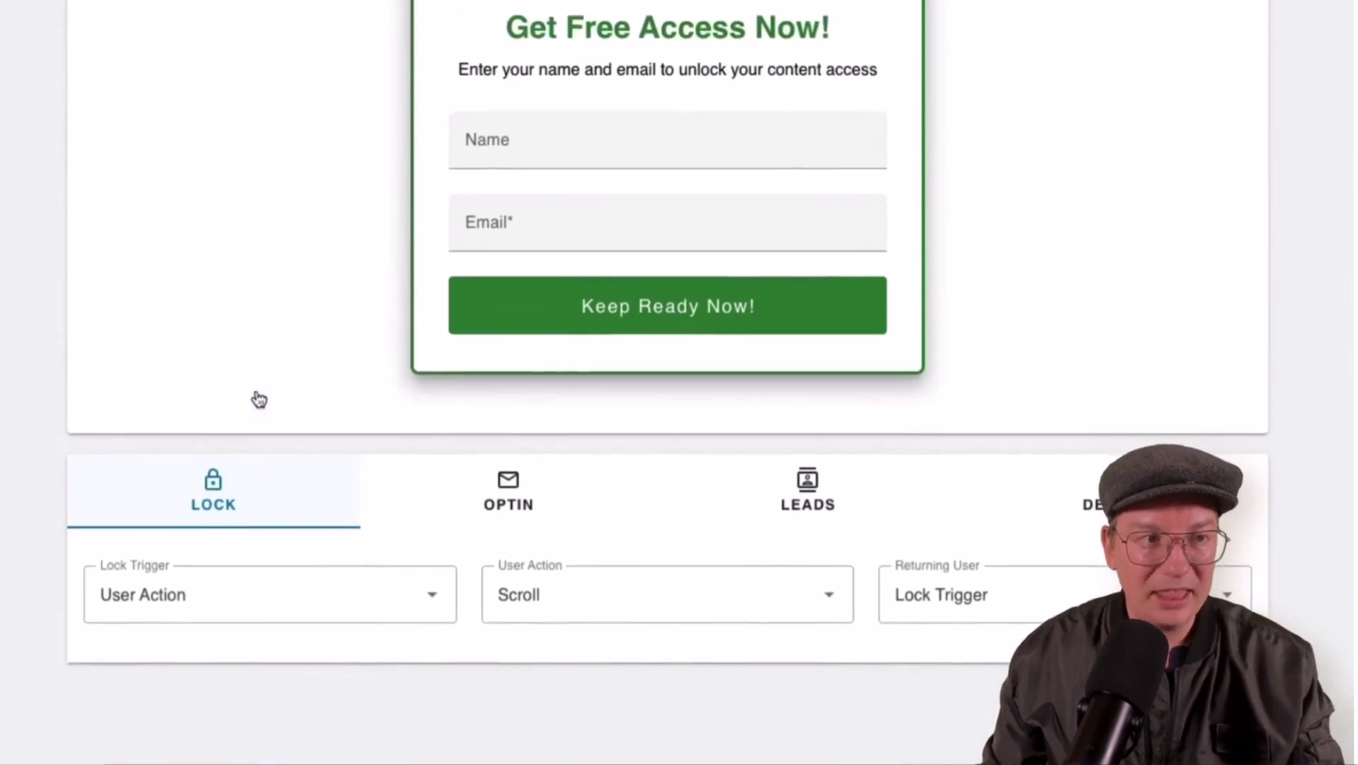
pyautogui.scroll(1, 259, 398)
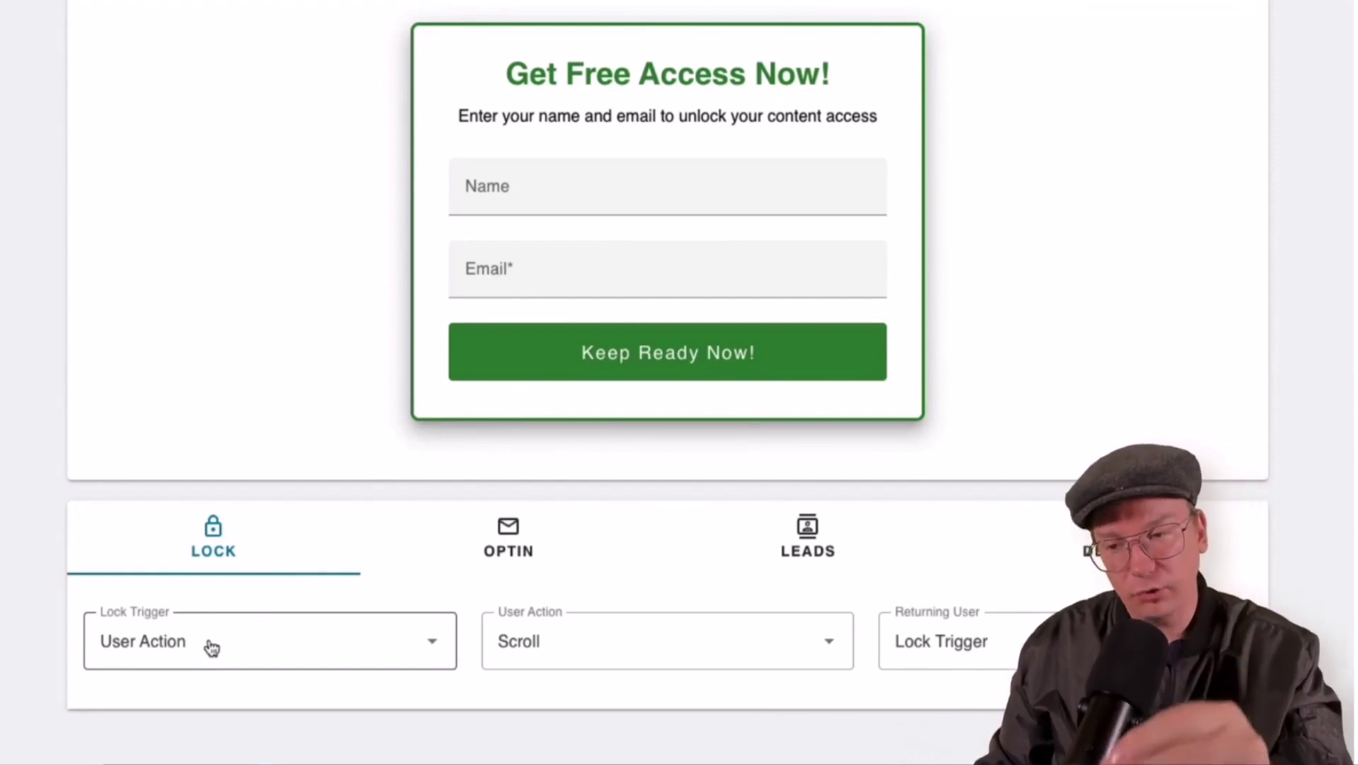
pyautogui.click(211, 647)
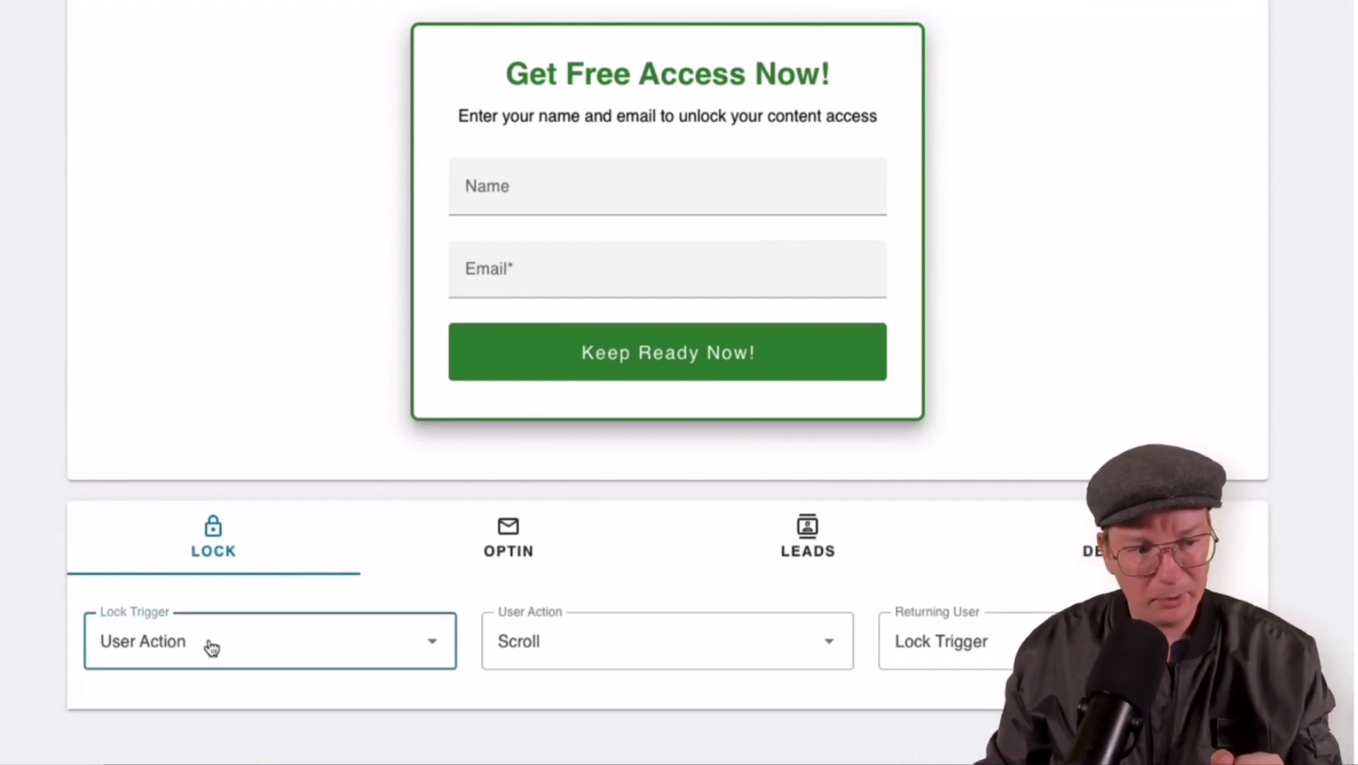
pyautogui.click(189, 657)
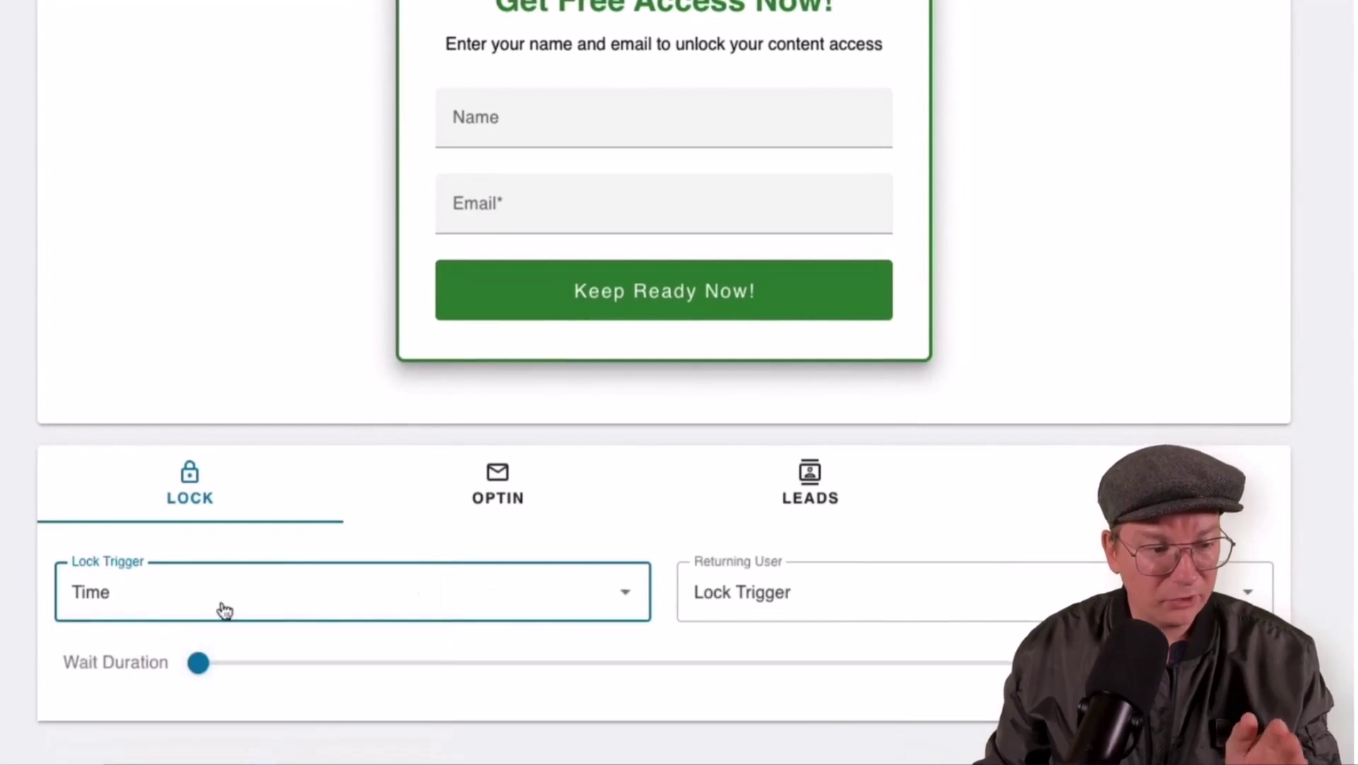
pyautogui.moveTo(215, 673)
pyautogui.mouseDown()
pyautogui.moveTo(298, 663)
pyautogui.moveTo(197, 663)
pyautogui.mouseUp()
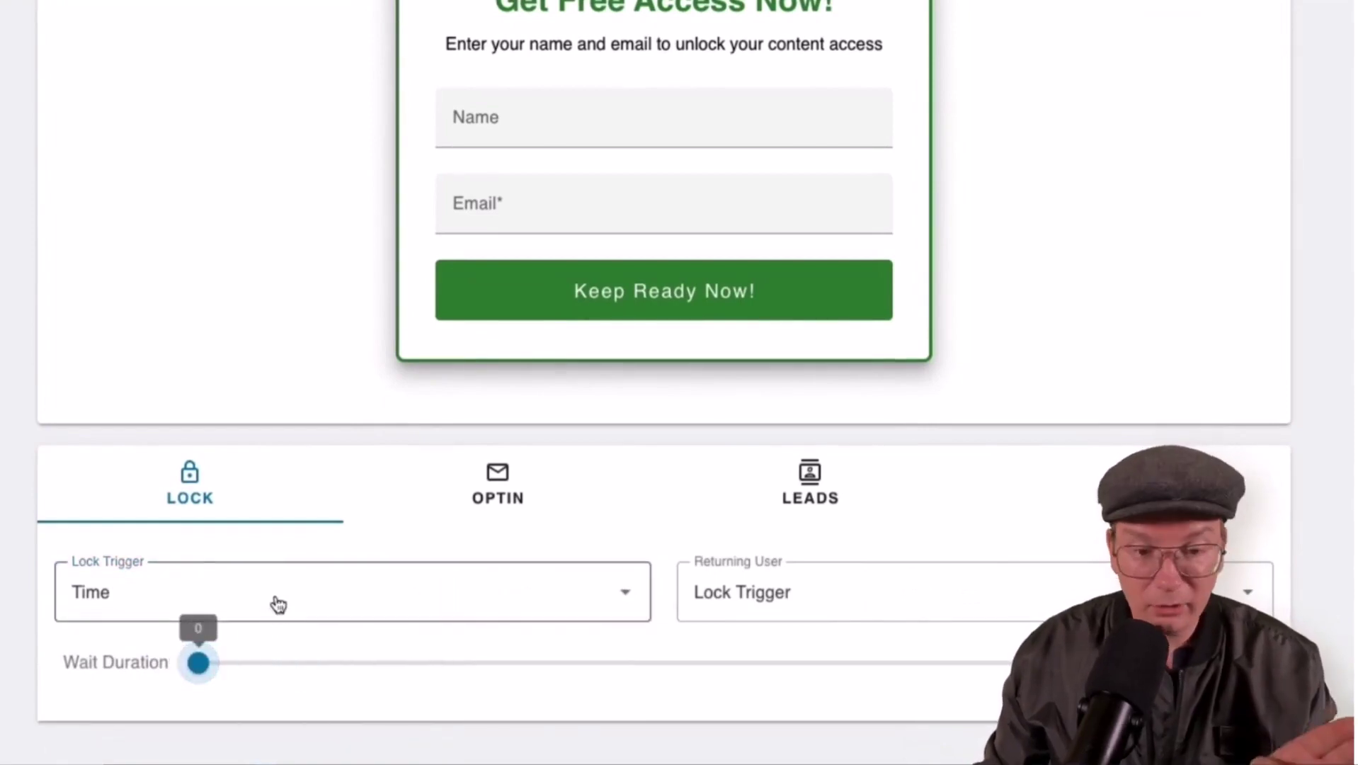
pyautogui.click(325, 604)
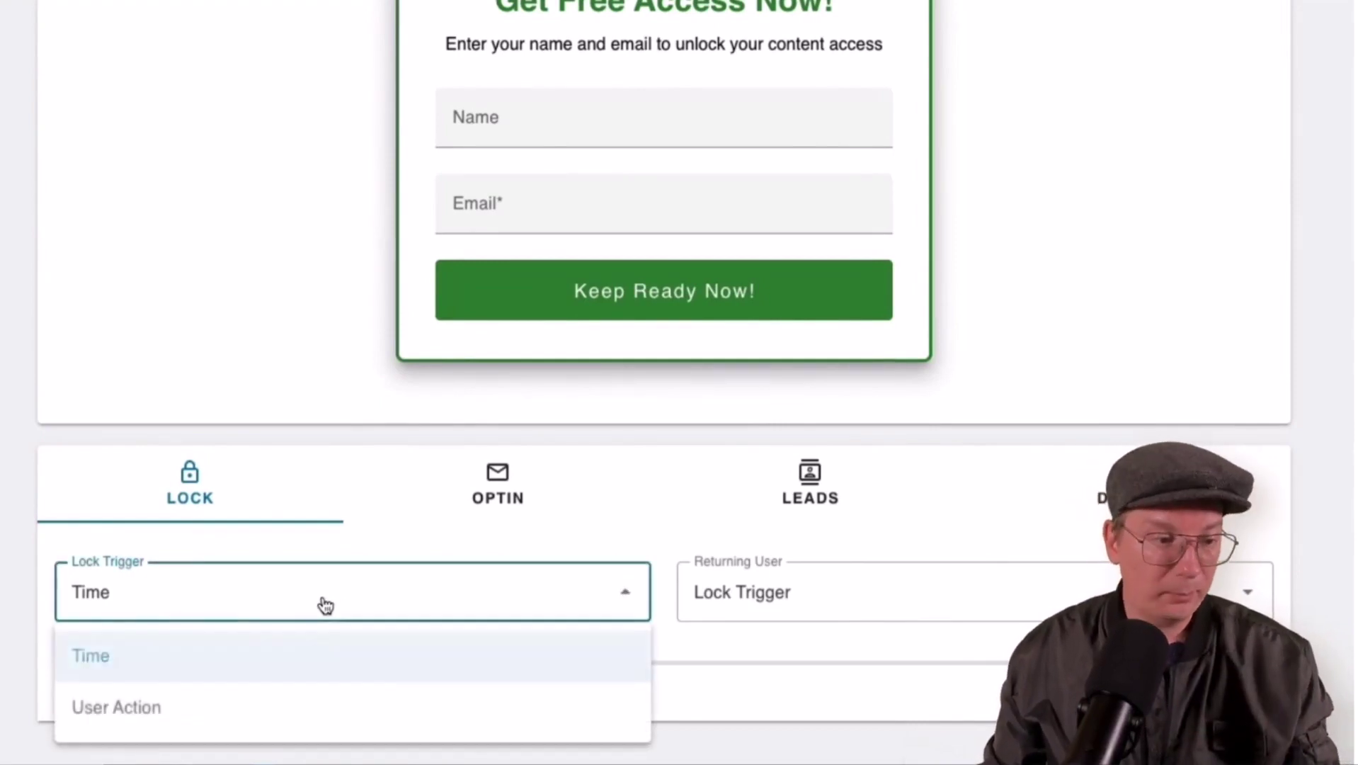
pyautogui.click(296, 709)
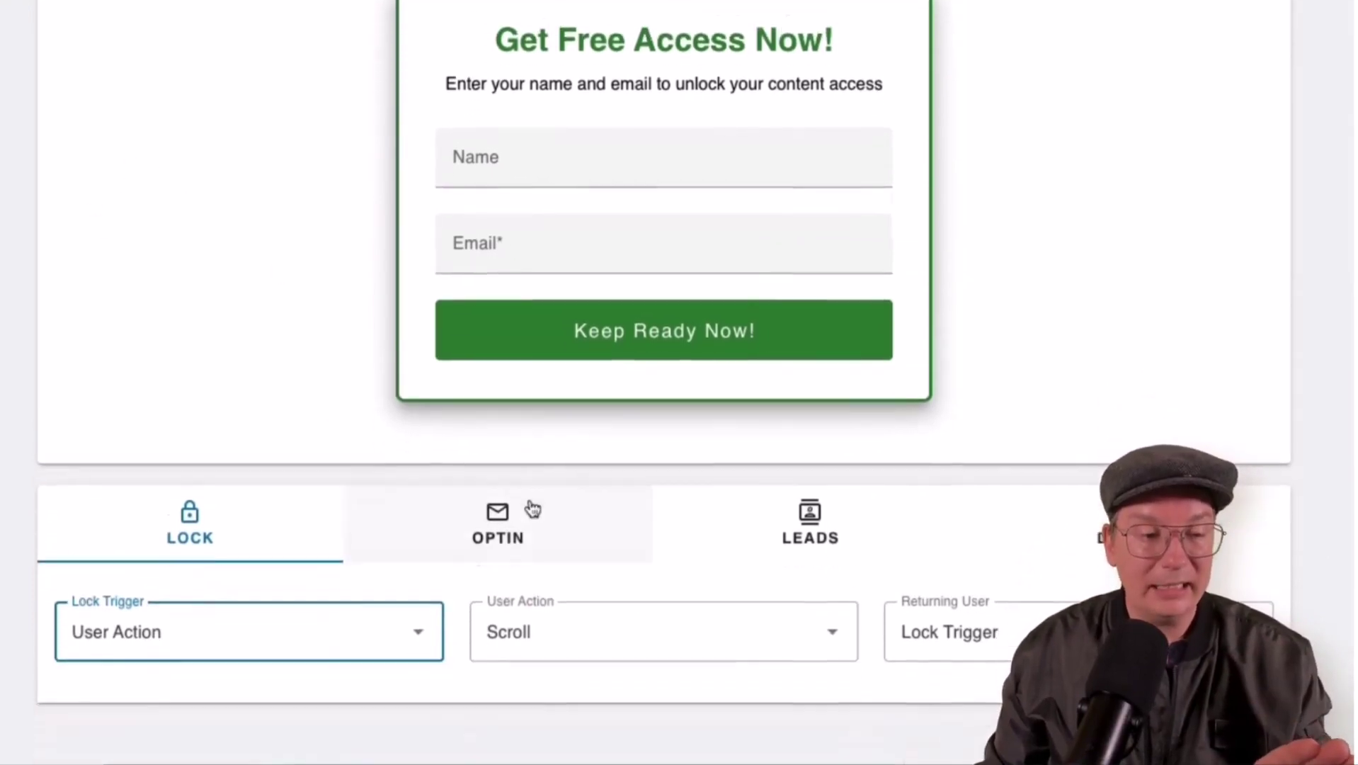
# Set the User Action trigger to Mouse Leave, after trying Click and Click Link.
pyautogui.scroll(-2, 533, 509)
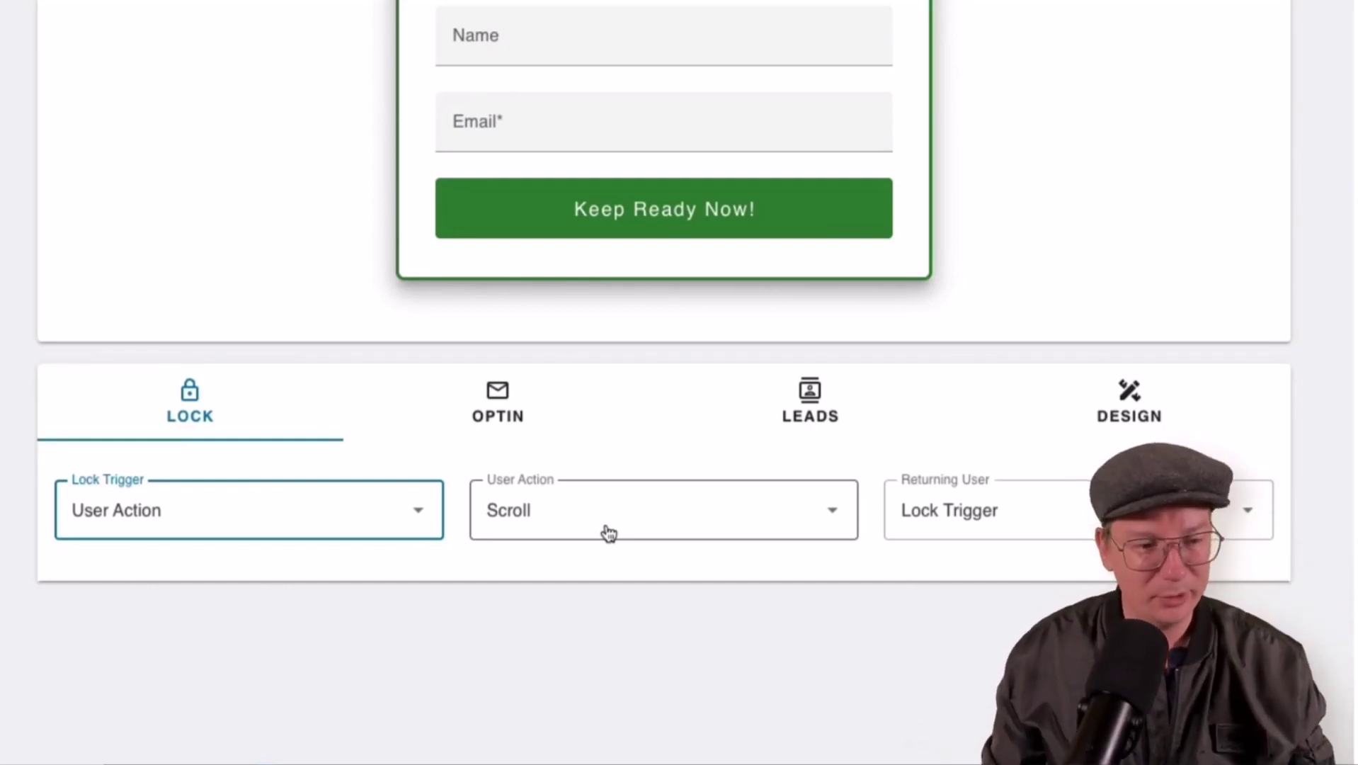
pyautogui.click(609, 533)
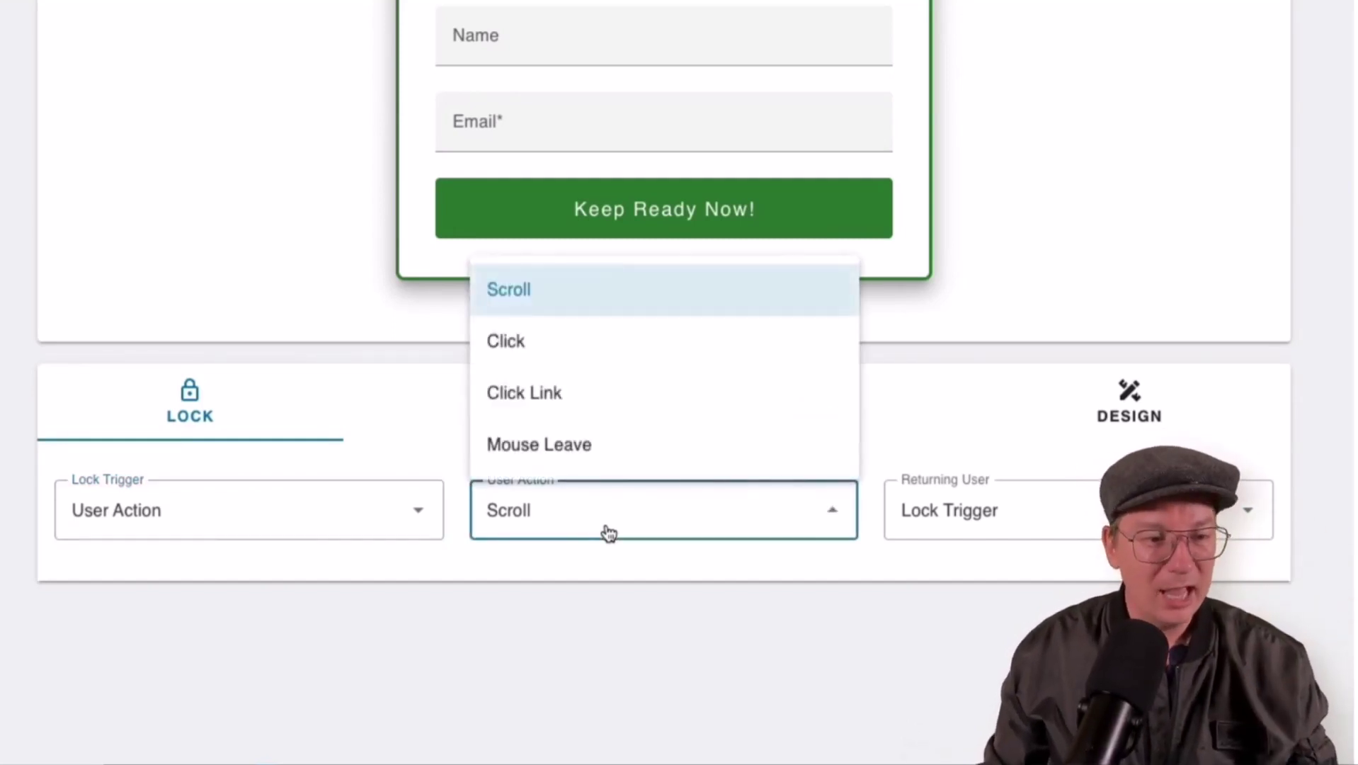
pyautogui.click(633, 343)
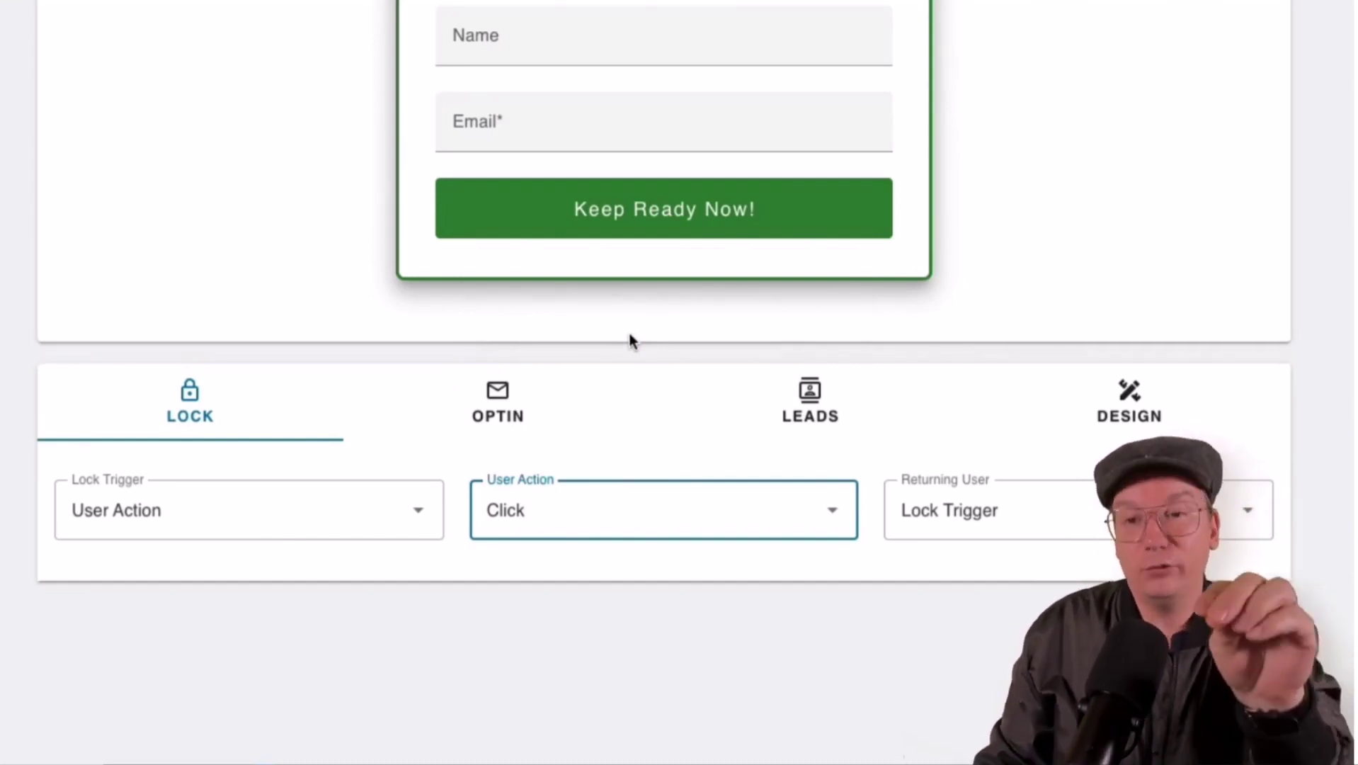
pyautogui.click(721, 538)
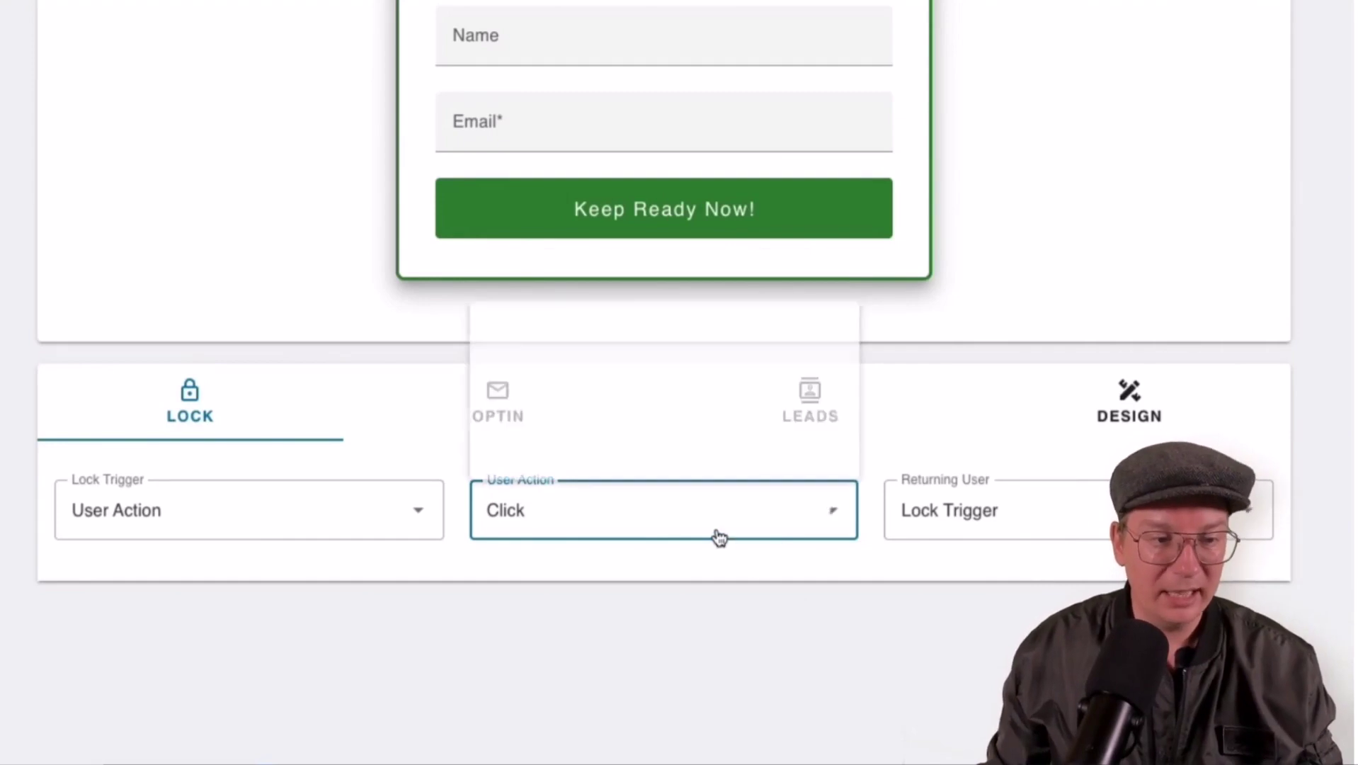
pyautogui.click(672, 398)
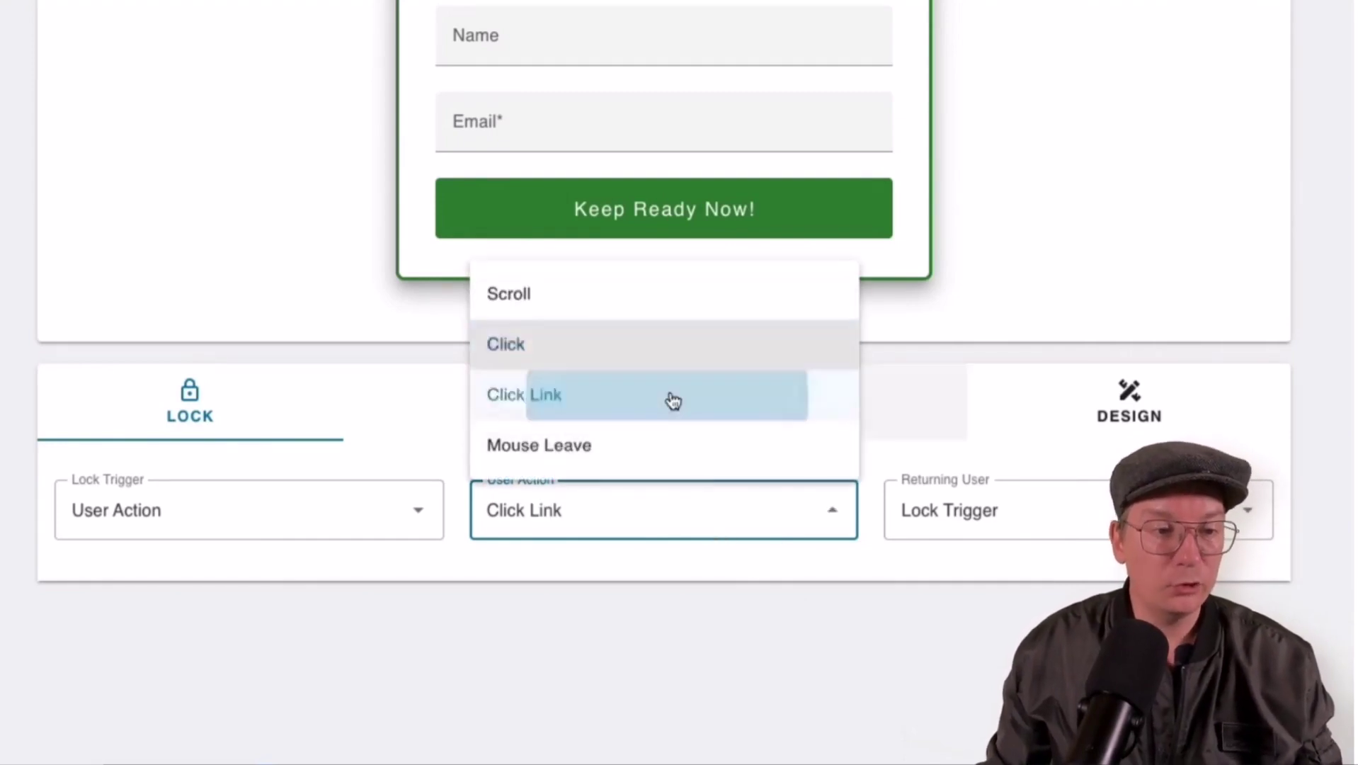
pyautogui.click(686, 536)
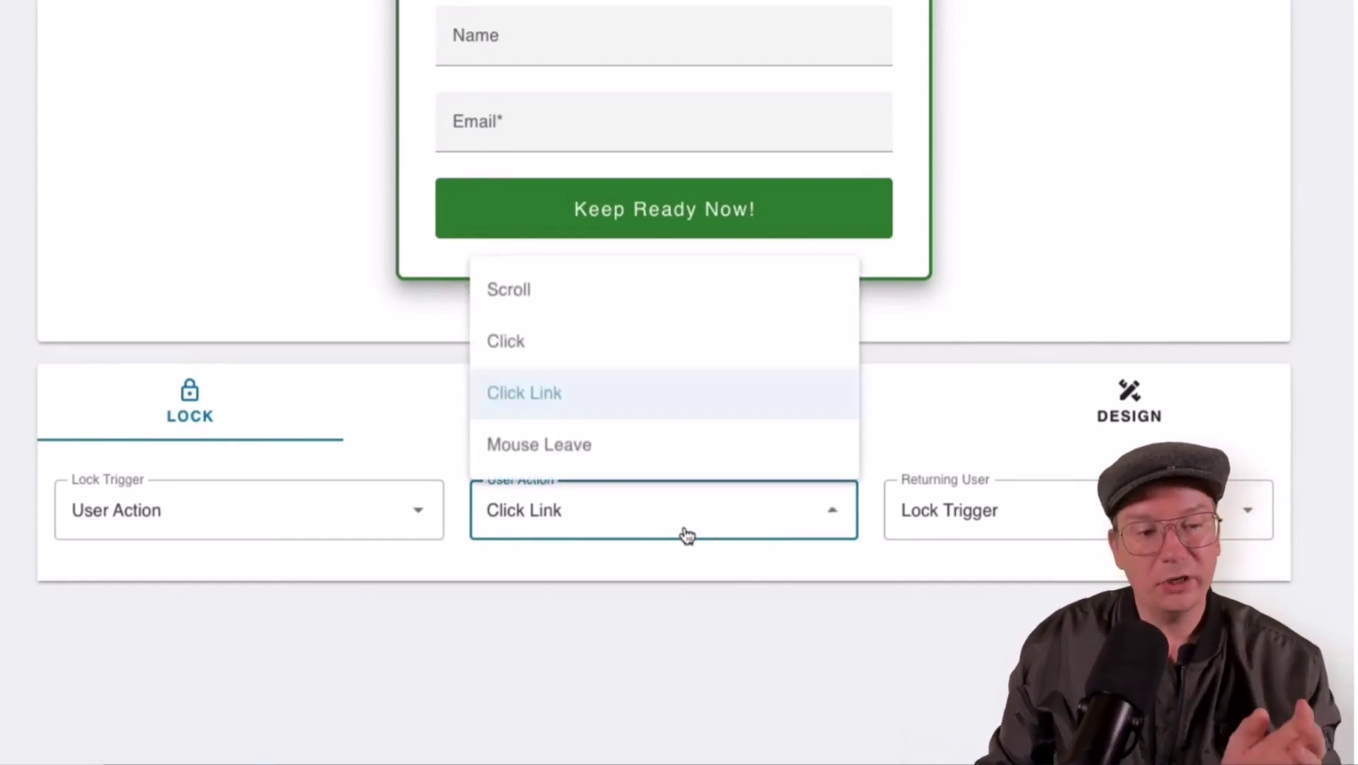
pyautogui.click(691, 457)
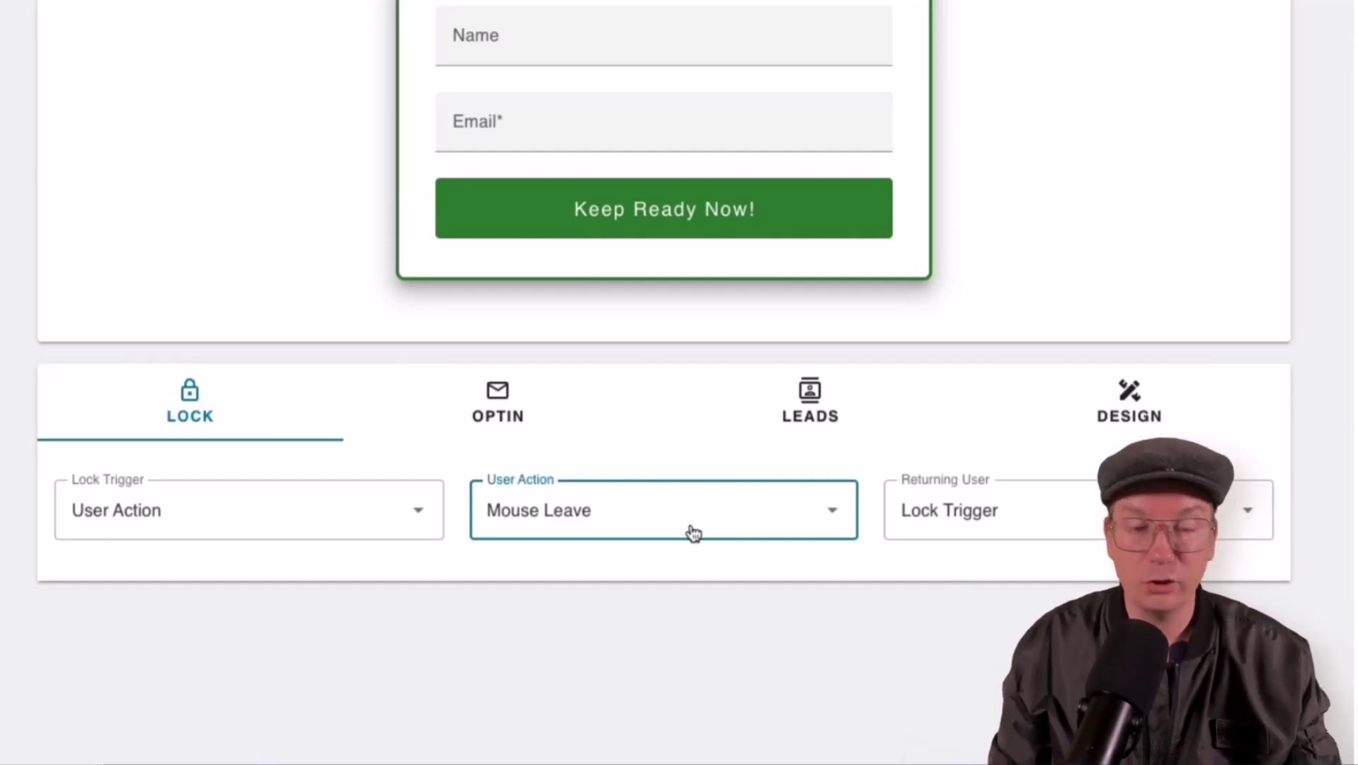
# Show the OPTIN tab's headline, call-to-action, field and button settings.
pyautogui.click(547, 430)
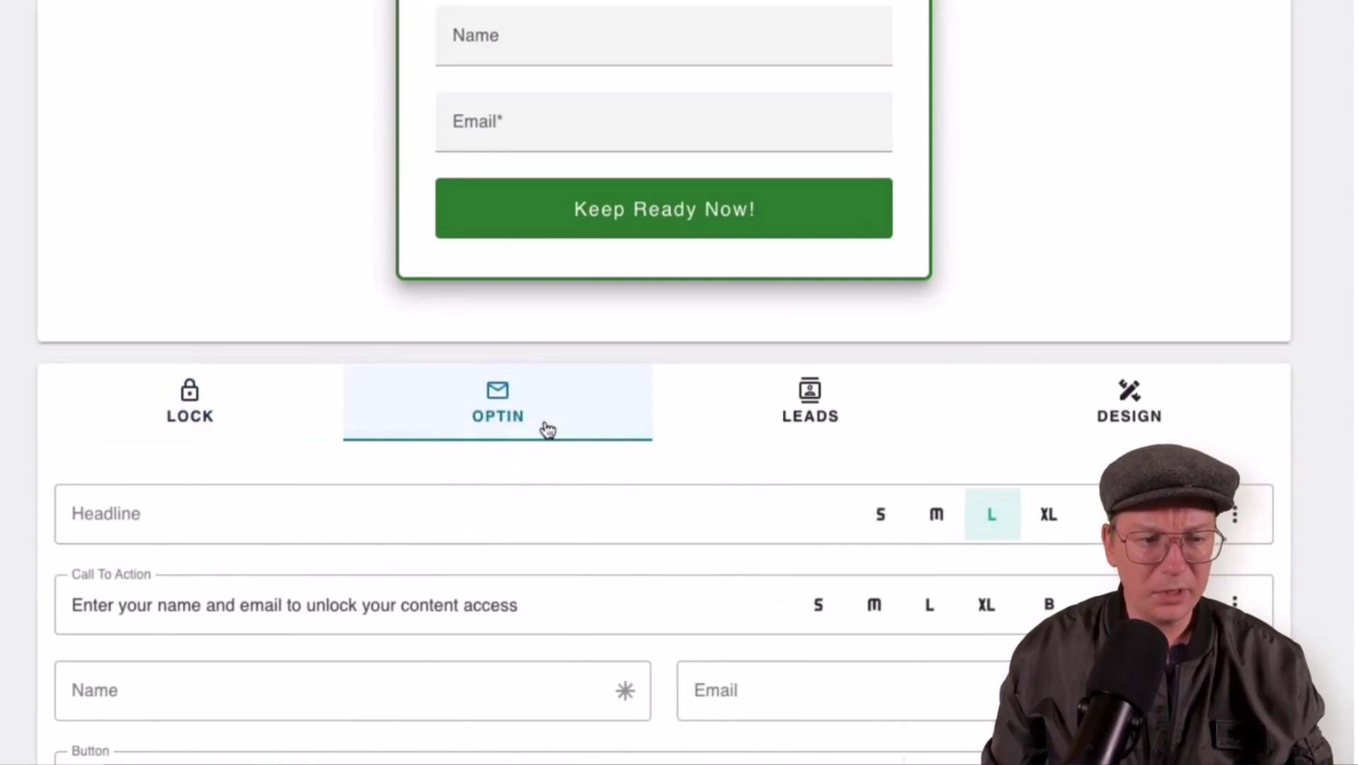
pyautogui.scroll(-5, 548, 430)
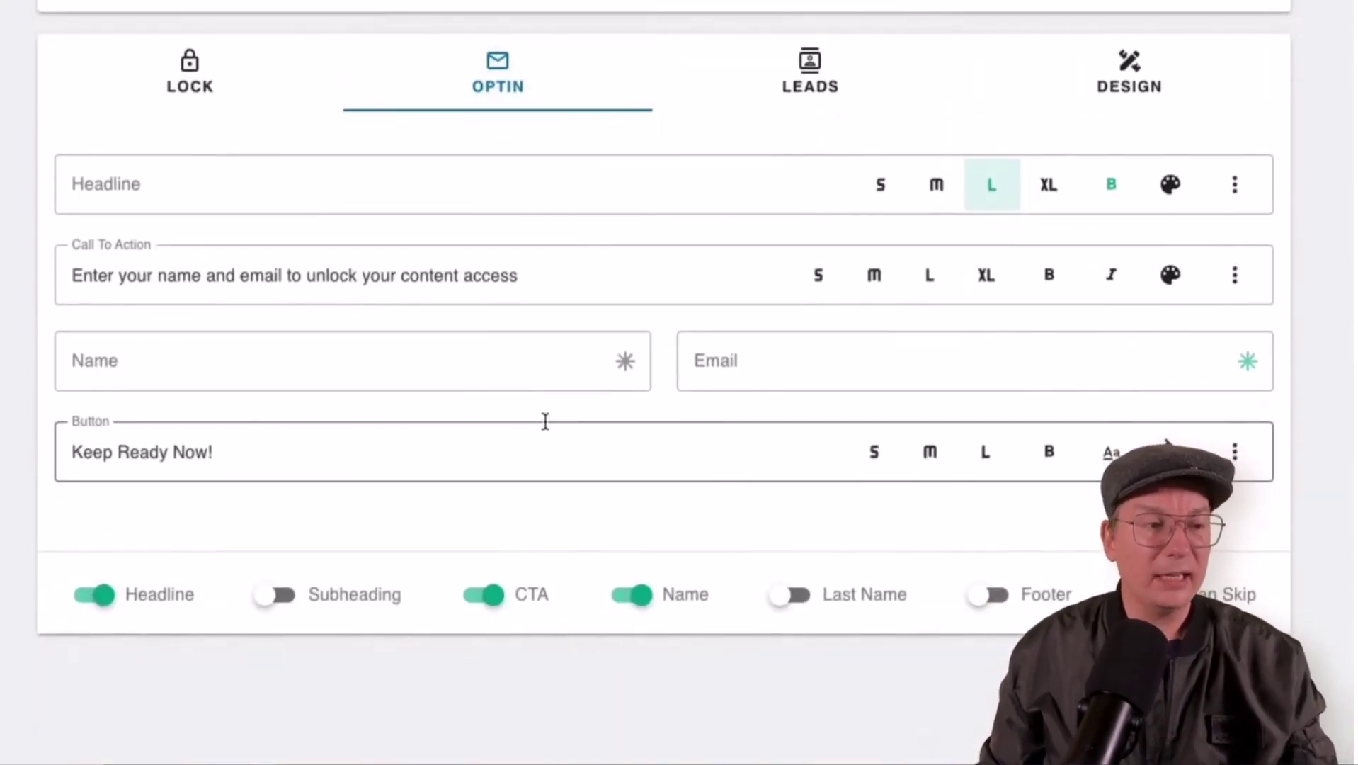
pyautogui.scroll(8, 565, 419)
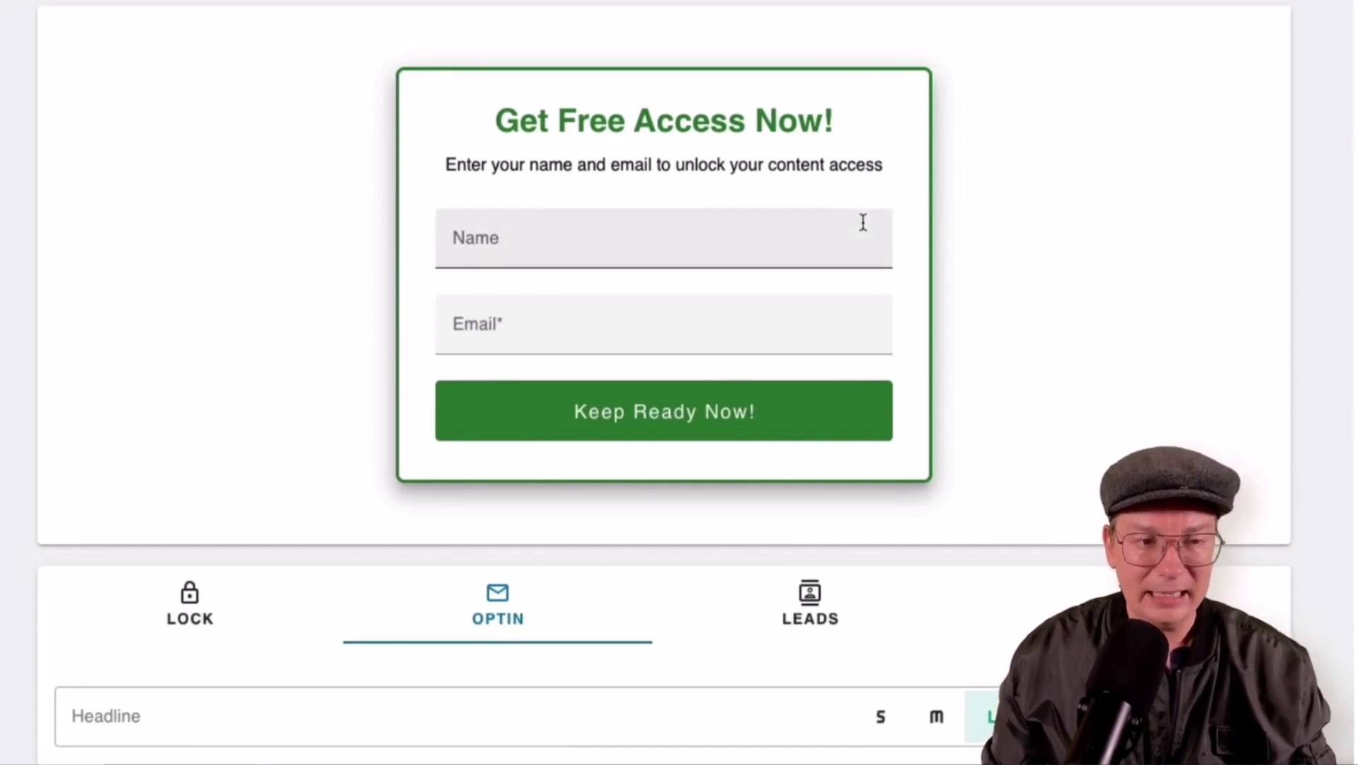
pyautogui.scroll(-1, 907, 468)
pyautogui.scroll(-2, 879, 473)
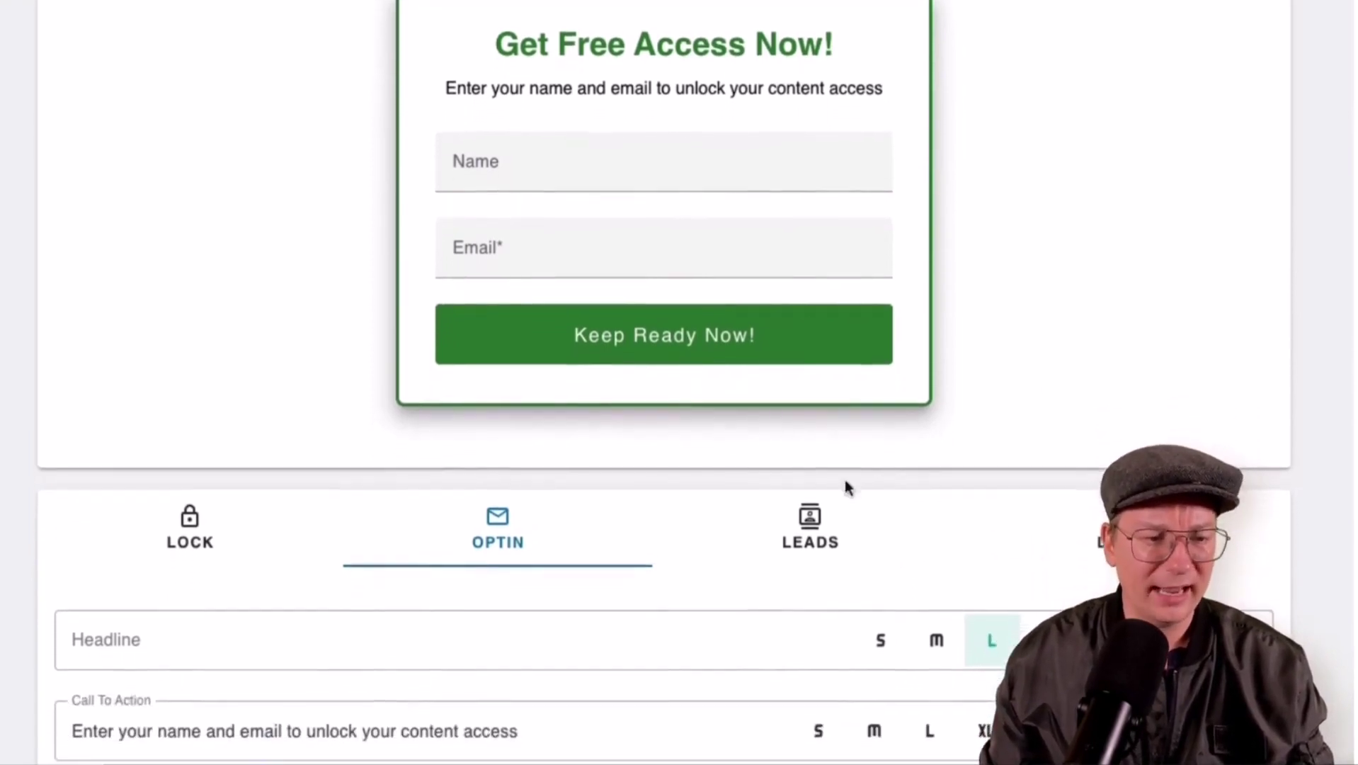
pyautogui.scroll(-2, 845, 479)
pyautogui.scroll(-3, 799, 519)
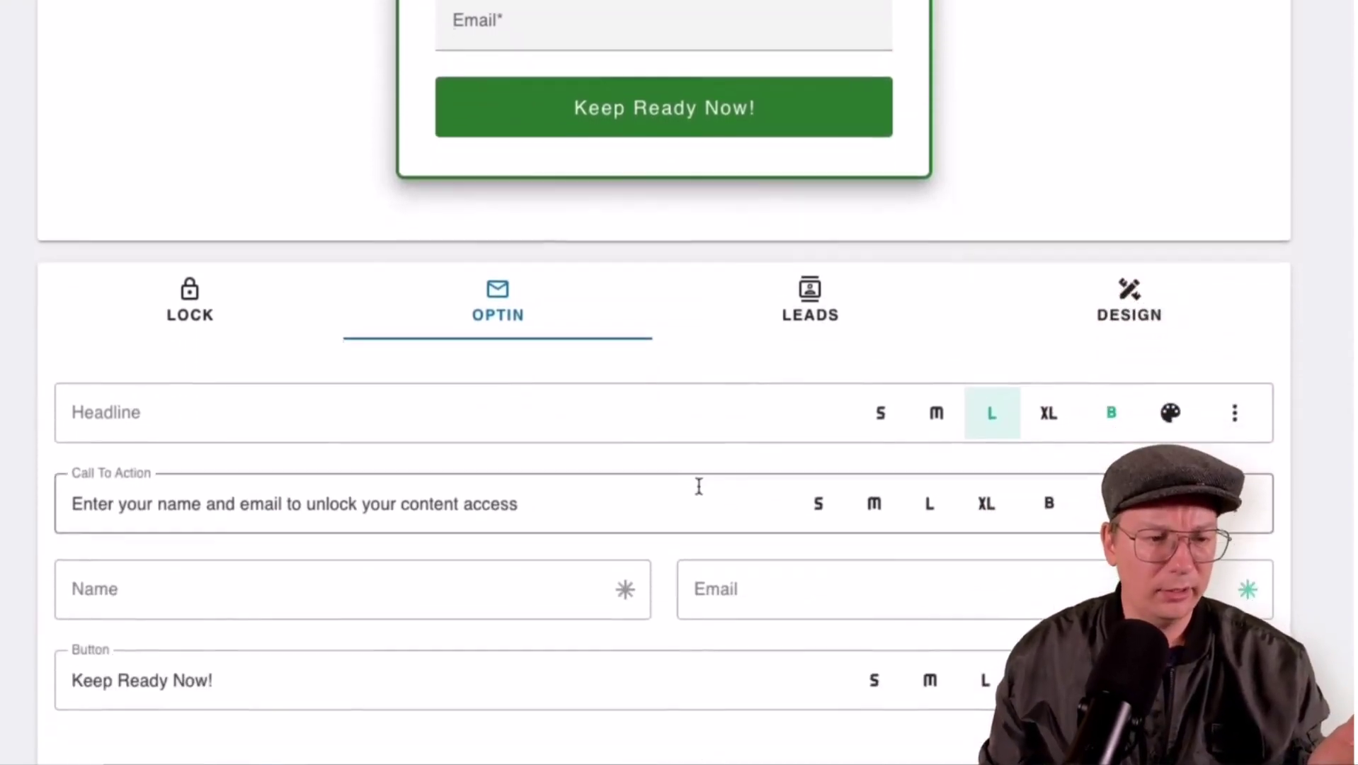
# Preview 'Your Headline!' as the headline, then delete it to restore 'Get Free Access Now!'.
pyautogui.click(607, 433)
pyautogui.scroll(2, 606, 443)
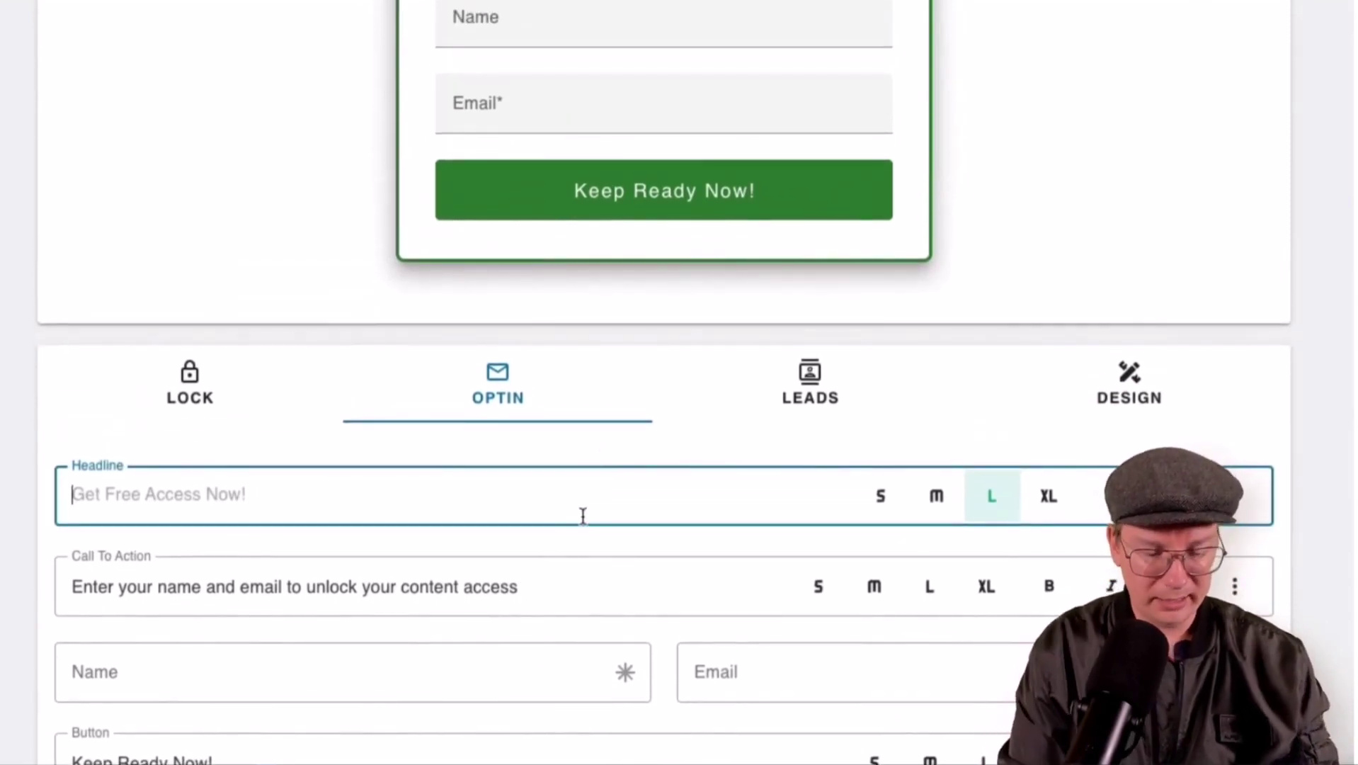
pyautogui.scroll(3, 583, 516)
pyautogui.write('You')
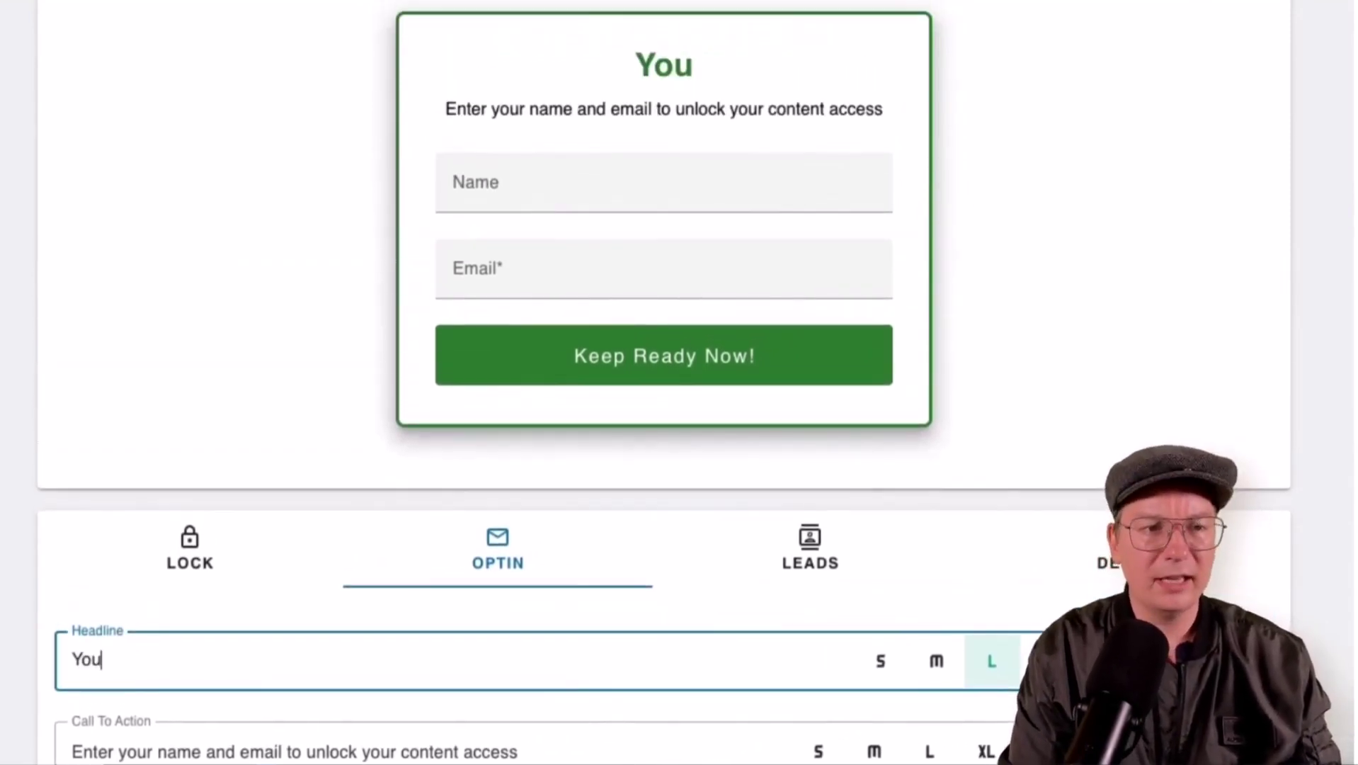
pyautogui.write('r Headline!')
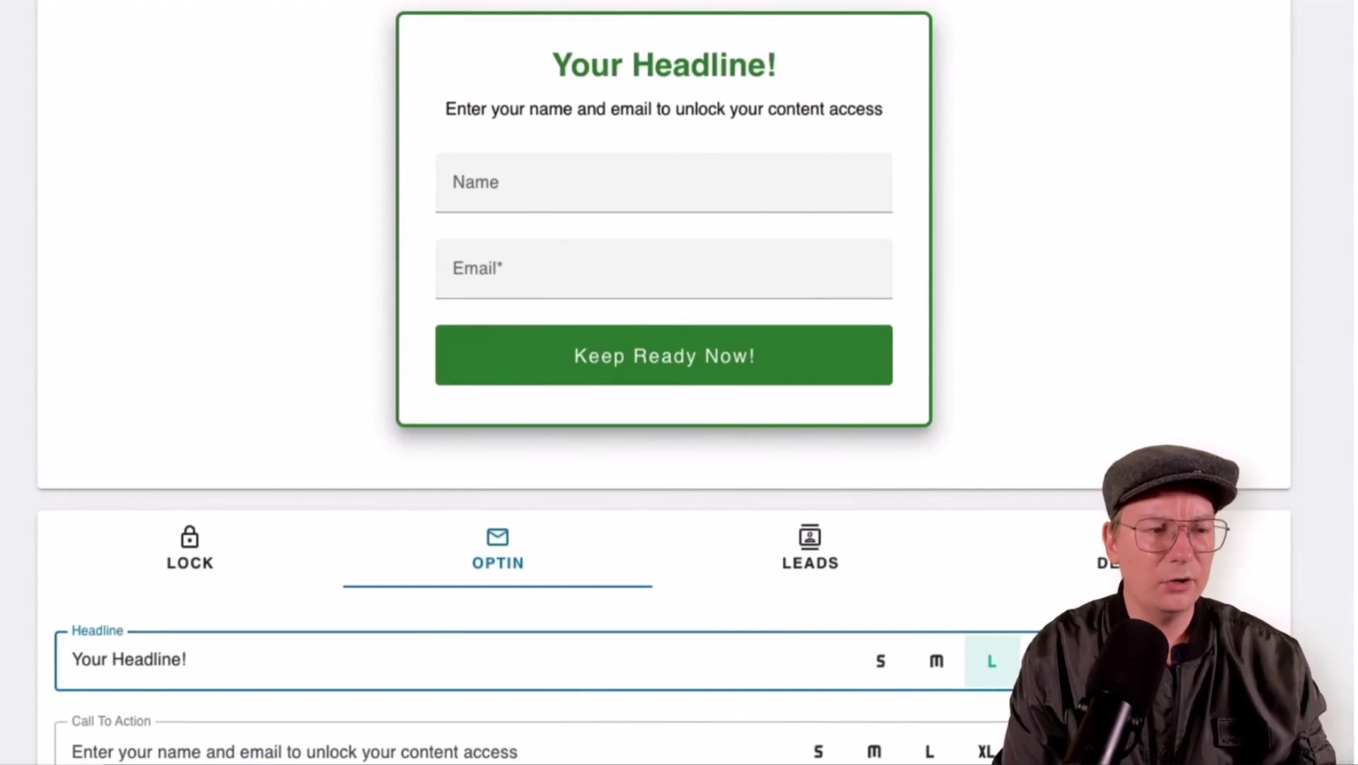
pyautogui.hotkey('ctrl', 'a')
pyautogui.press('BackSpace')
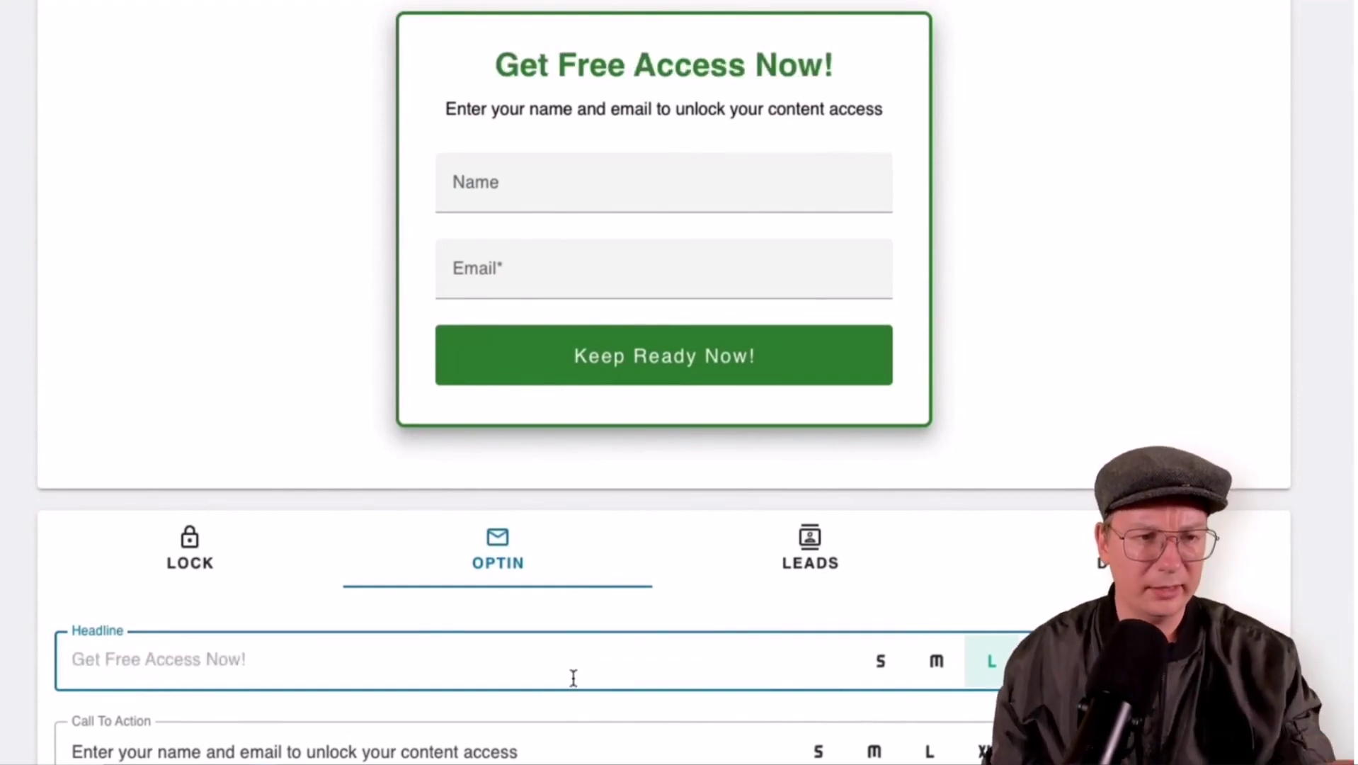
pyautogui.scroll(-2, 627, 632)
pyautogui.scroll(-3, 579, 631)
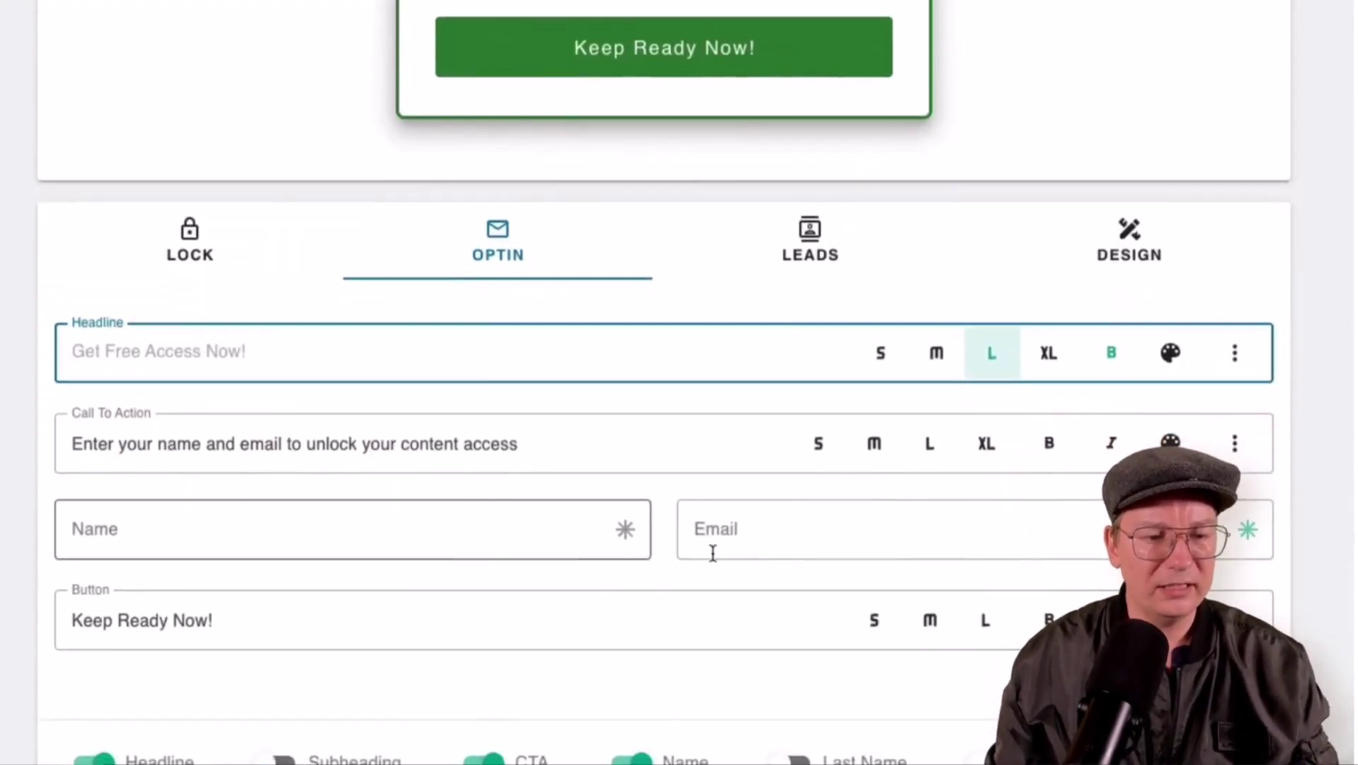
# Try adding and removing a Last Name field, then drop the Name field.
pyautogui.click(424, 540)
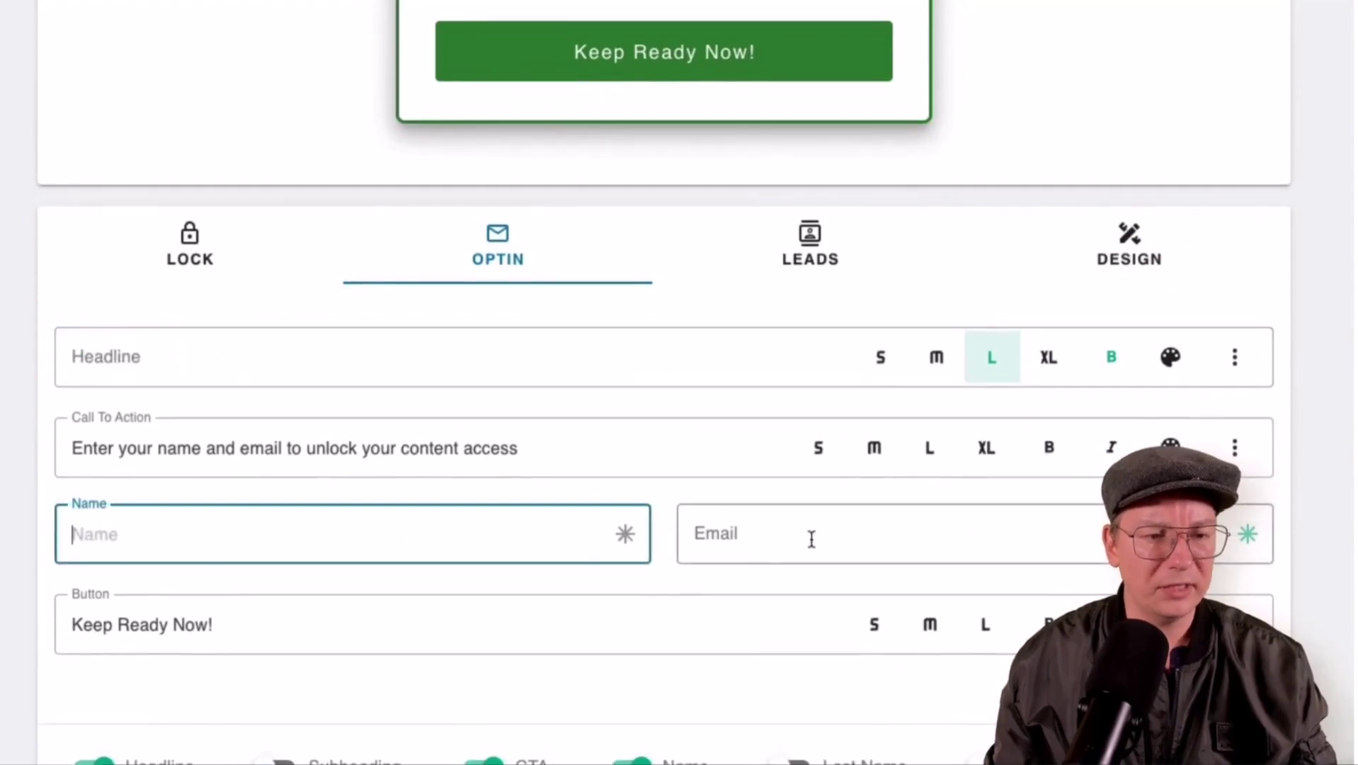
pyautogui.click(806, 535)
pyautogui.scroll(-2, 918, 679)
pyautogui.click(870, 670)
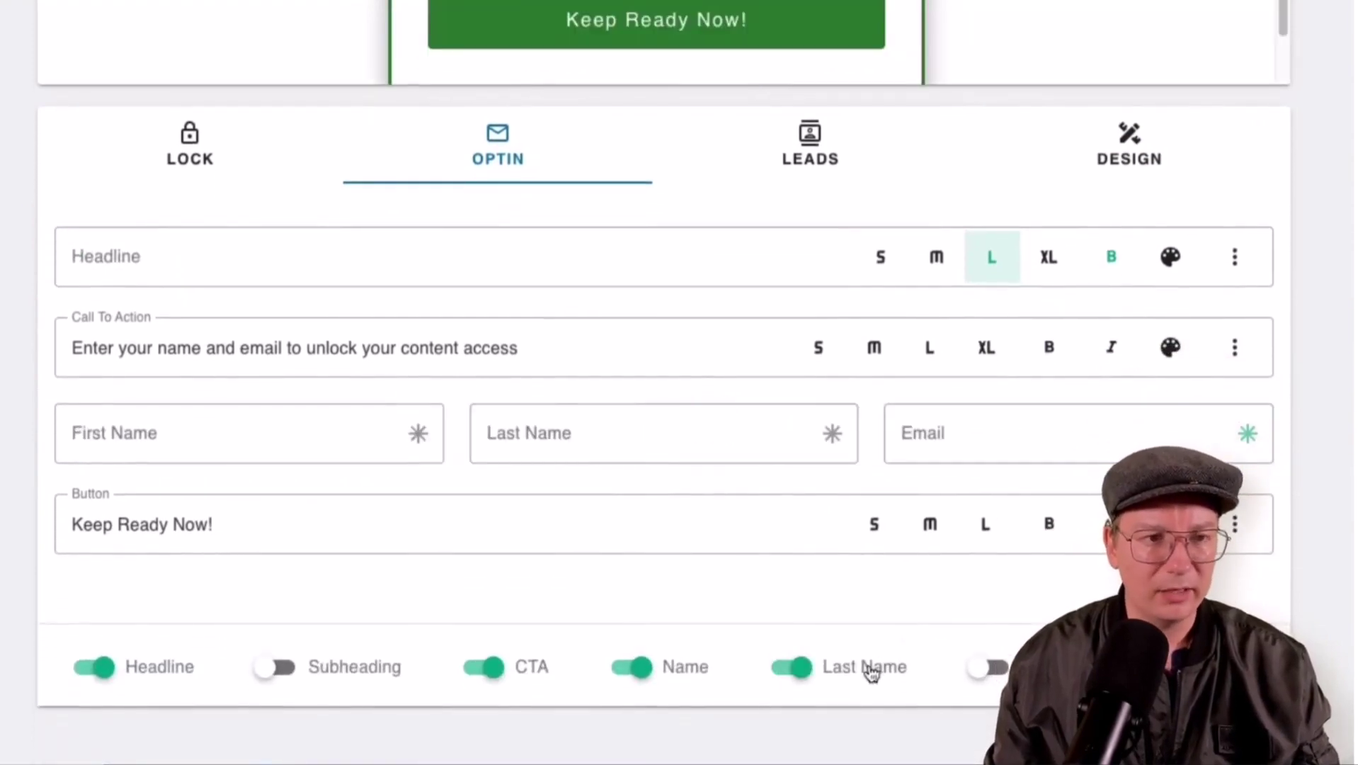
pyautogui.scroll(-4, 863, 623)
pyautogui.click(848, 519)
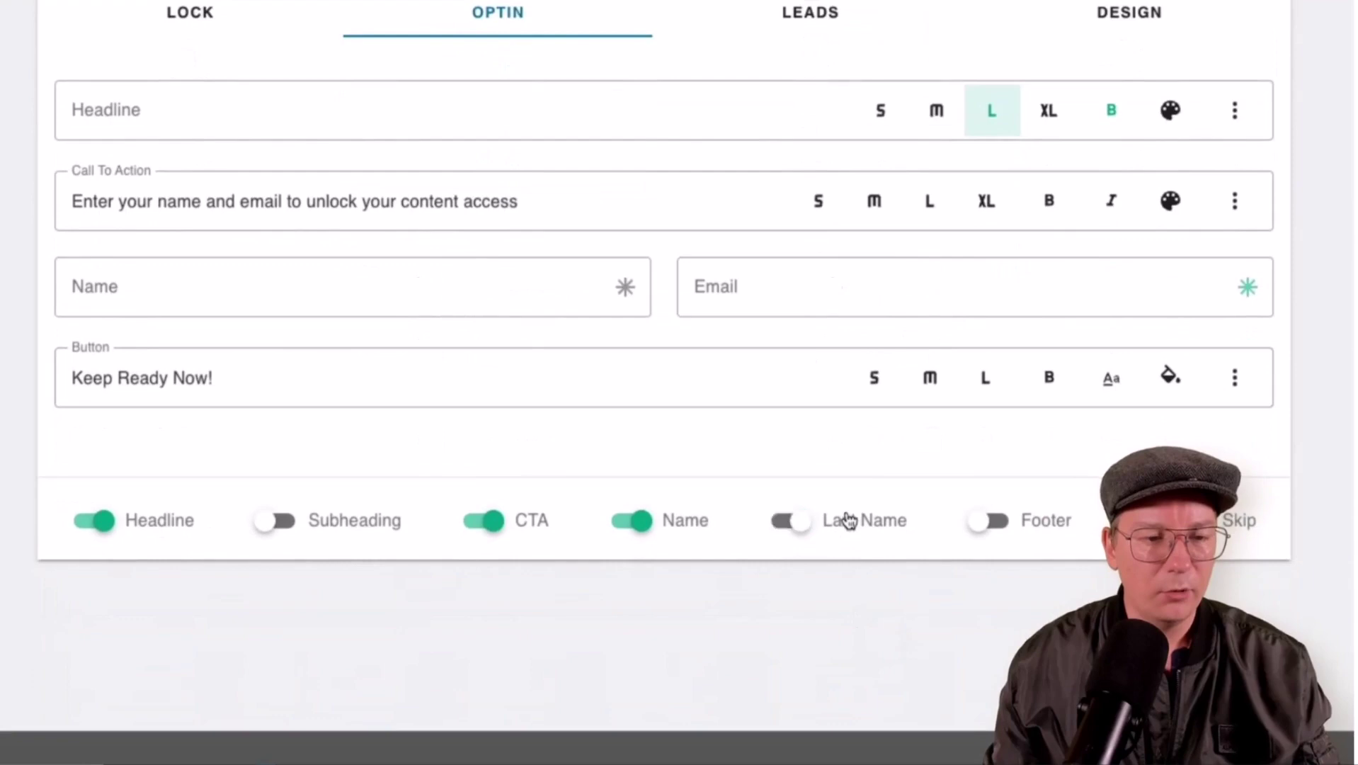
pyautogui.click(682, 527)
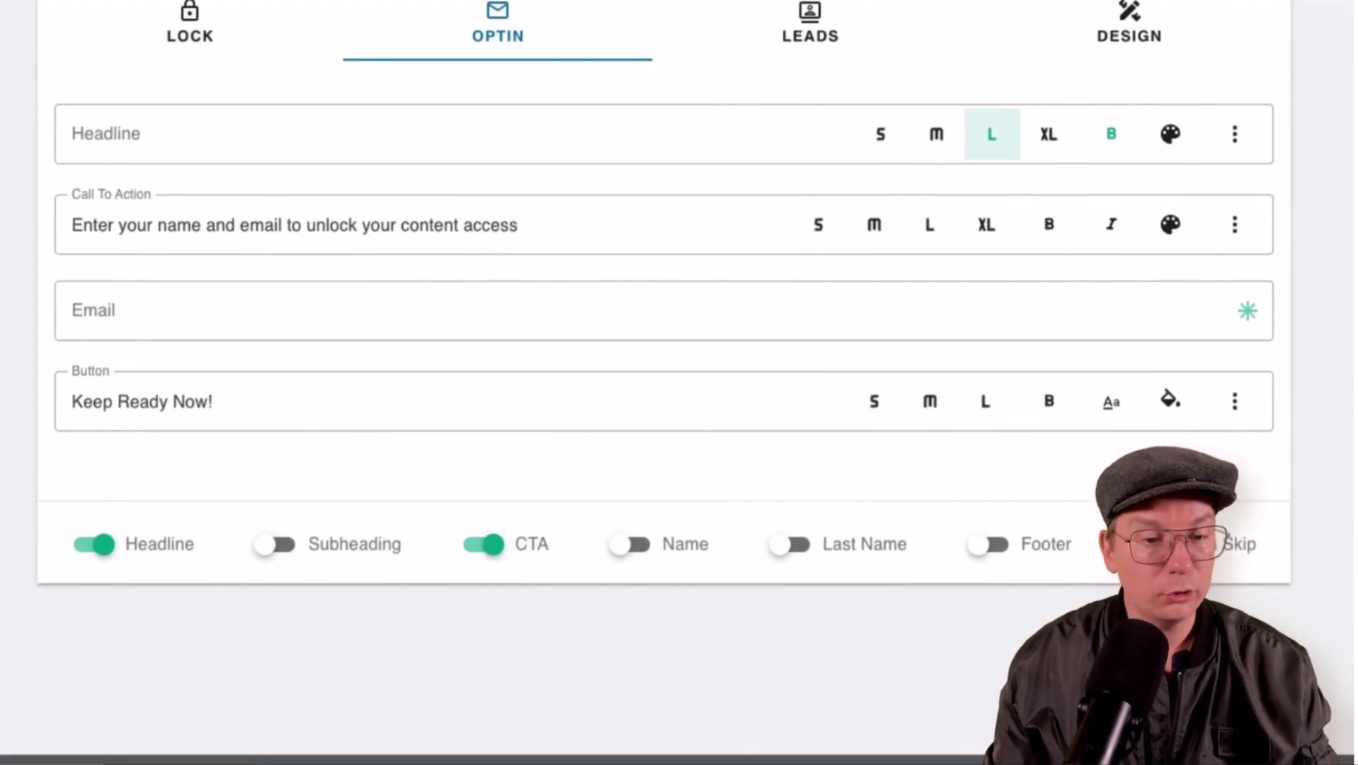
# Turn the Footer toggle on, then off, and check the preview popup.
pyautogui.click(1051, 547)
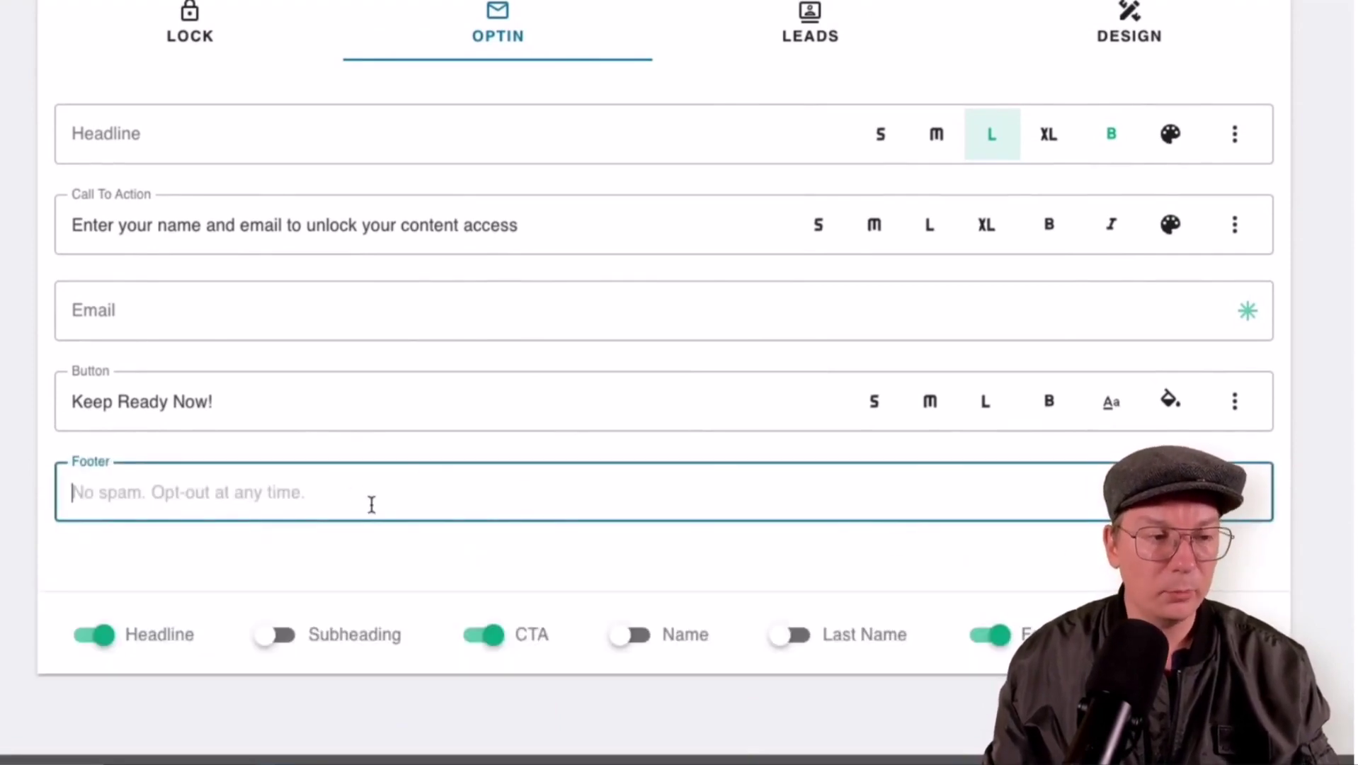
pyautogui.scroll(1, 409, 522)
pyautogui.scroll(3, 751, 233)
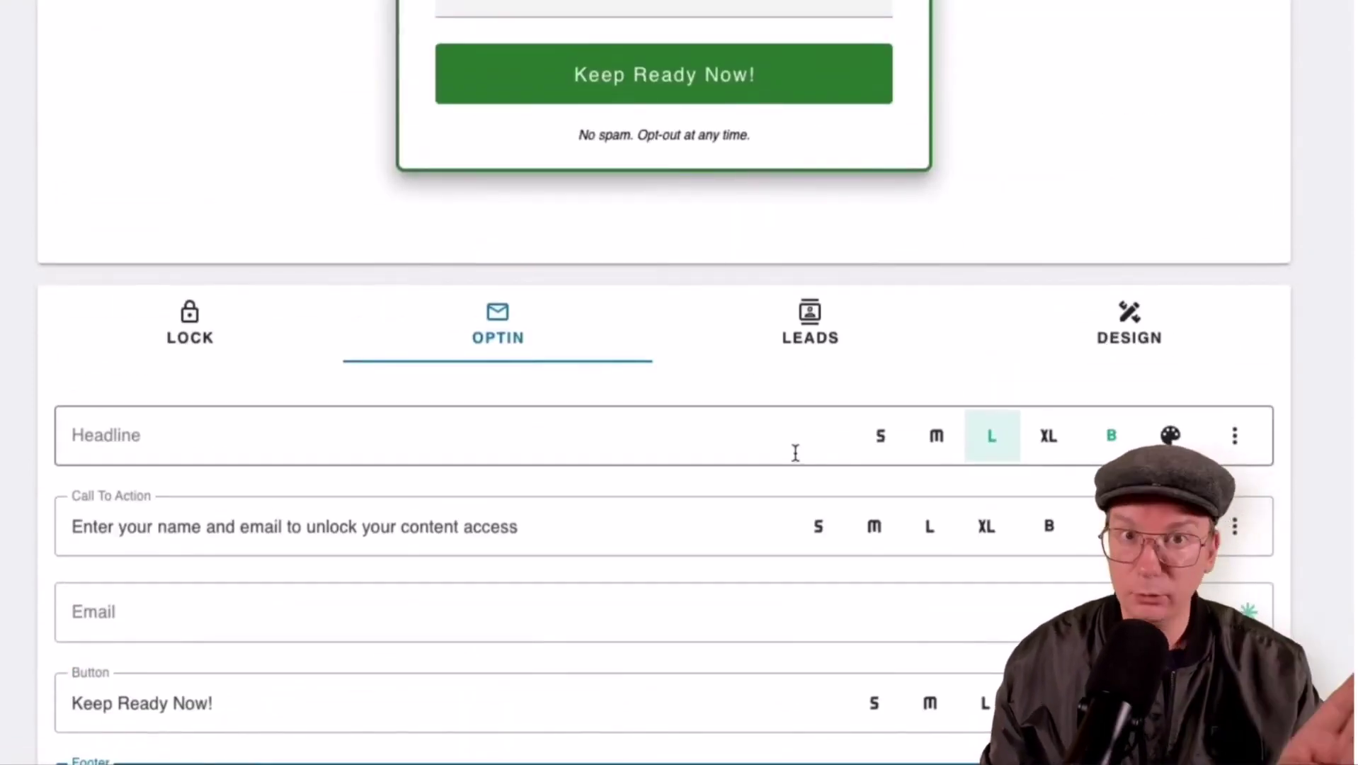
pyautogui.scroll(-1, 792, 449)
pyautogui.scroll(-3, 743, 444)
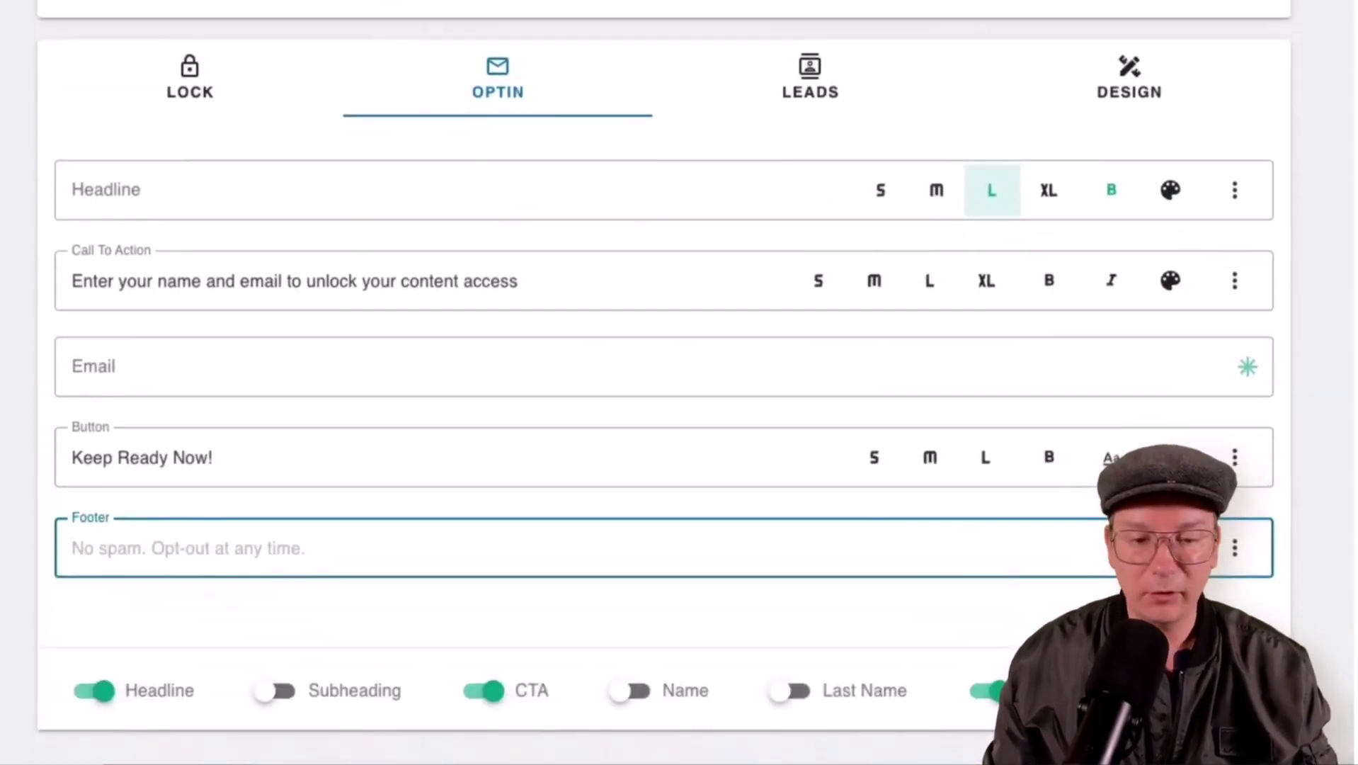
pyautogui.click(992, 689)
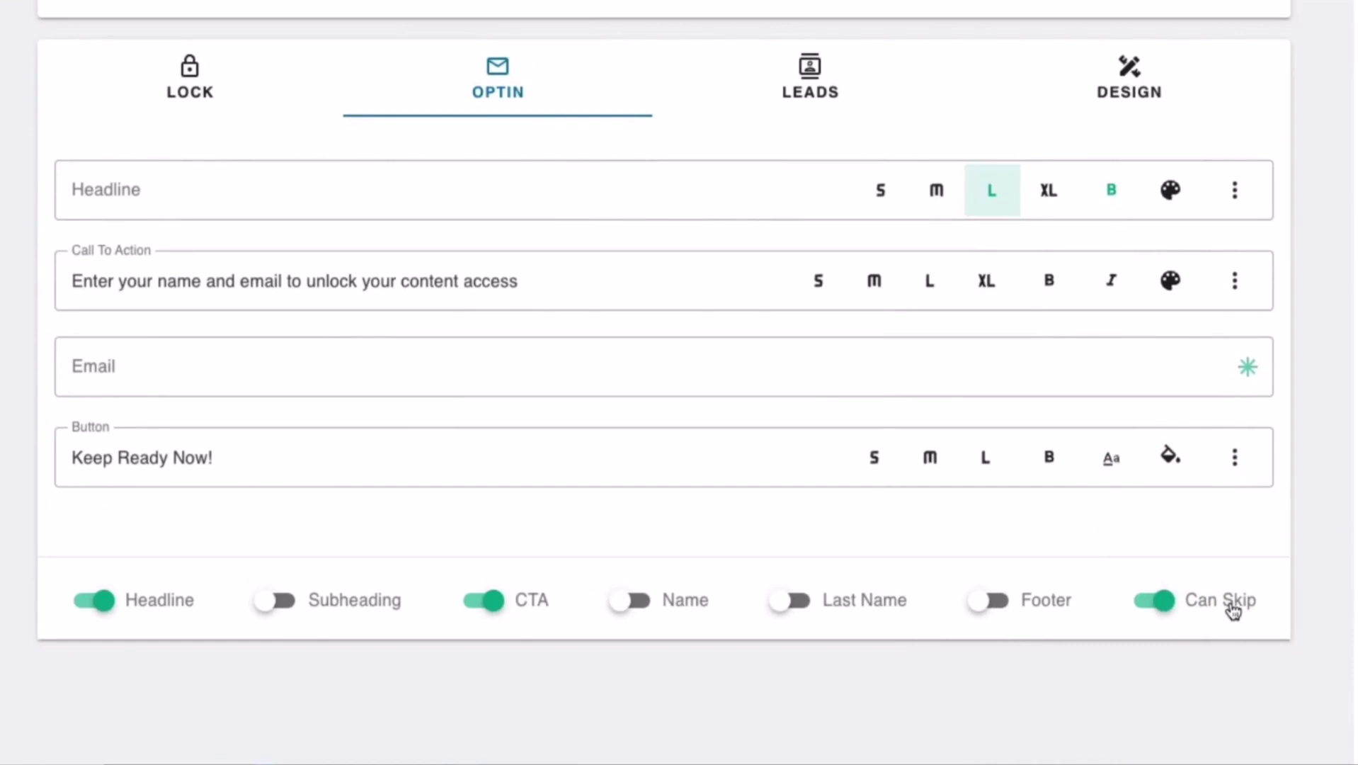
pyautogui.scroll(2, 1233, 611)
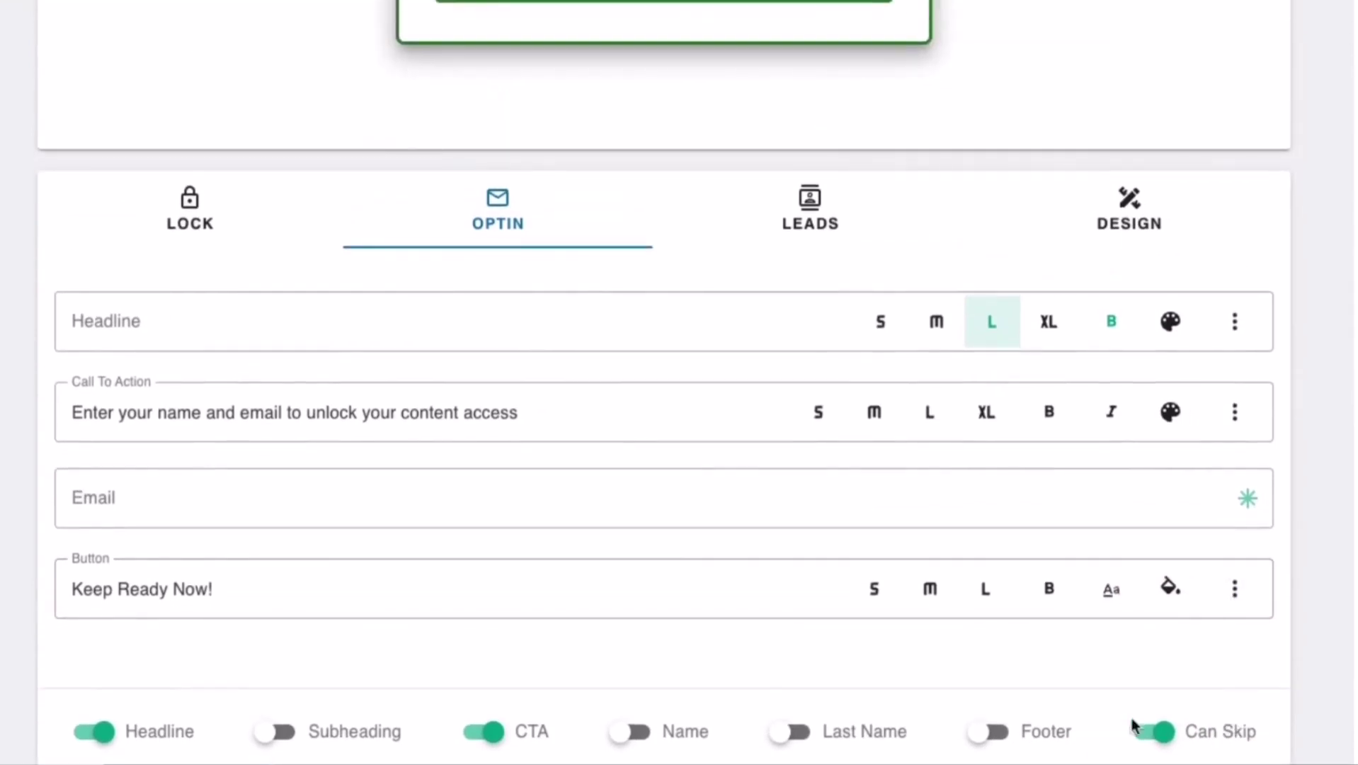
pyautogui.scroll(5, 1119, 694)
pyautogui.scroll(1, 1041, 453)
pyautogui.scroll(1, 956, 248)
pyautogui.scroll(1, 932, 262)
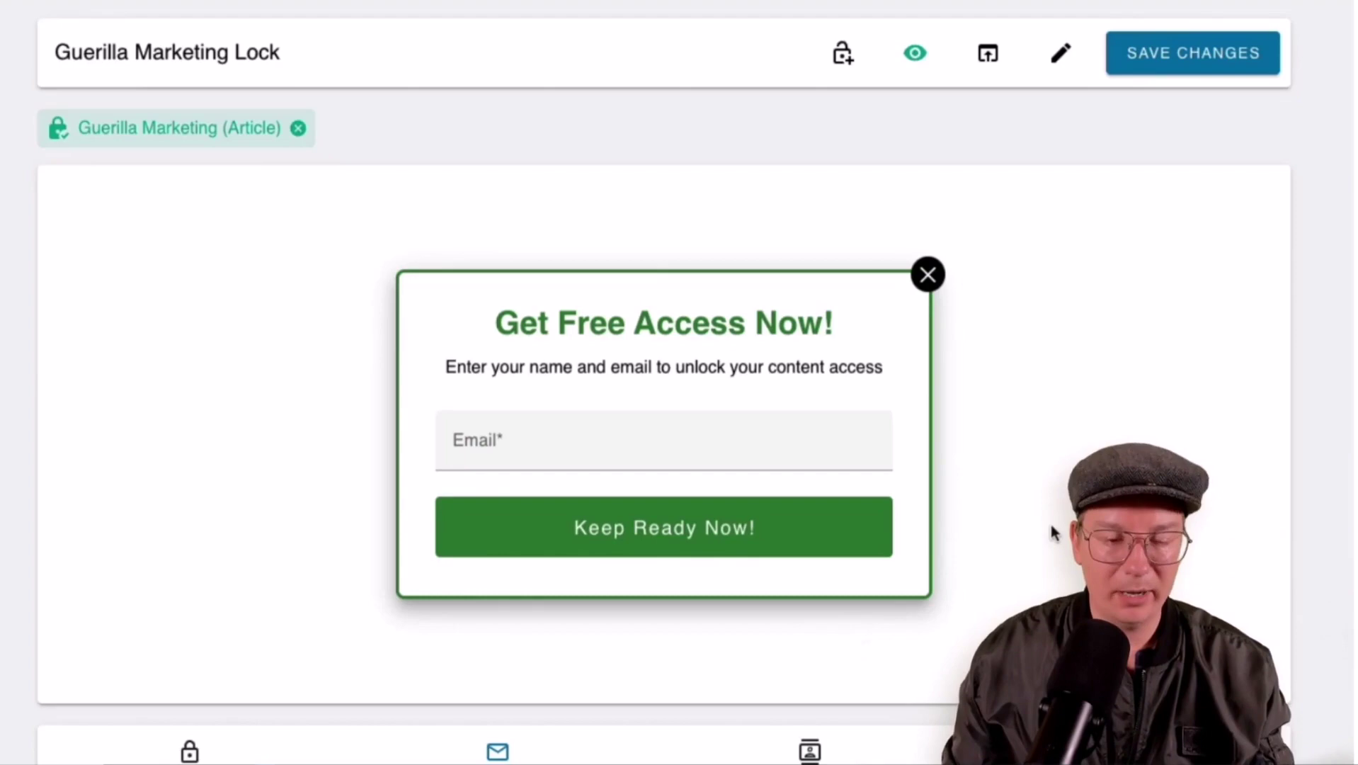
# View the Guerilla Marketing Lock's collected leads on the LEADS tab.
pyautogui.scroll(-3, 1052, 531)
pyautogui.scroll(-2, 1034, 534)
pyautogui.scroll(-5, 1038, 517)
pyautogui.scroll(-1, 1048, 524)
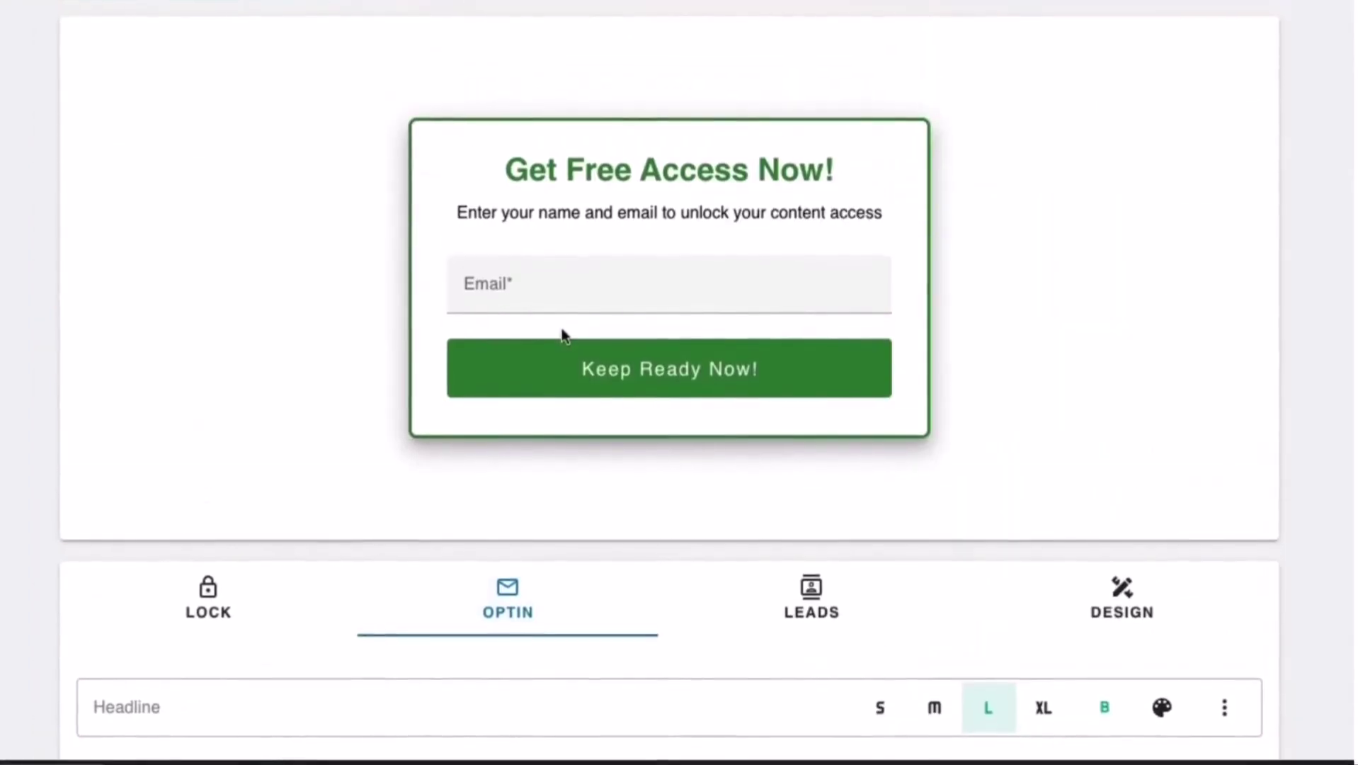
pyautogui.scroll(1, 803, 530)
pyautogui.click(813, 645)
# Show the DESIGN tab with its blur, grayscale and colour settings.
pyautogui.scroll(1, 822, 659)
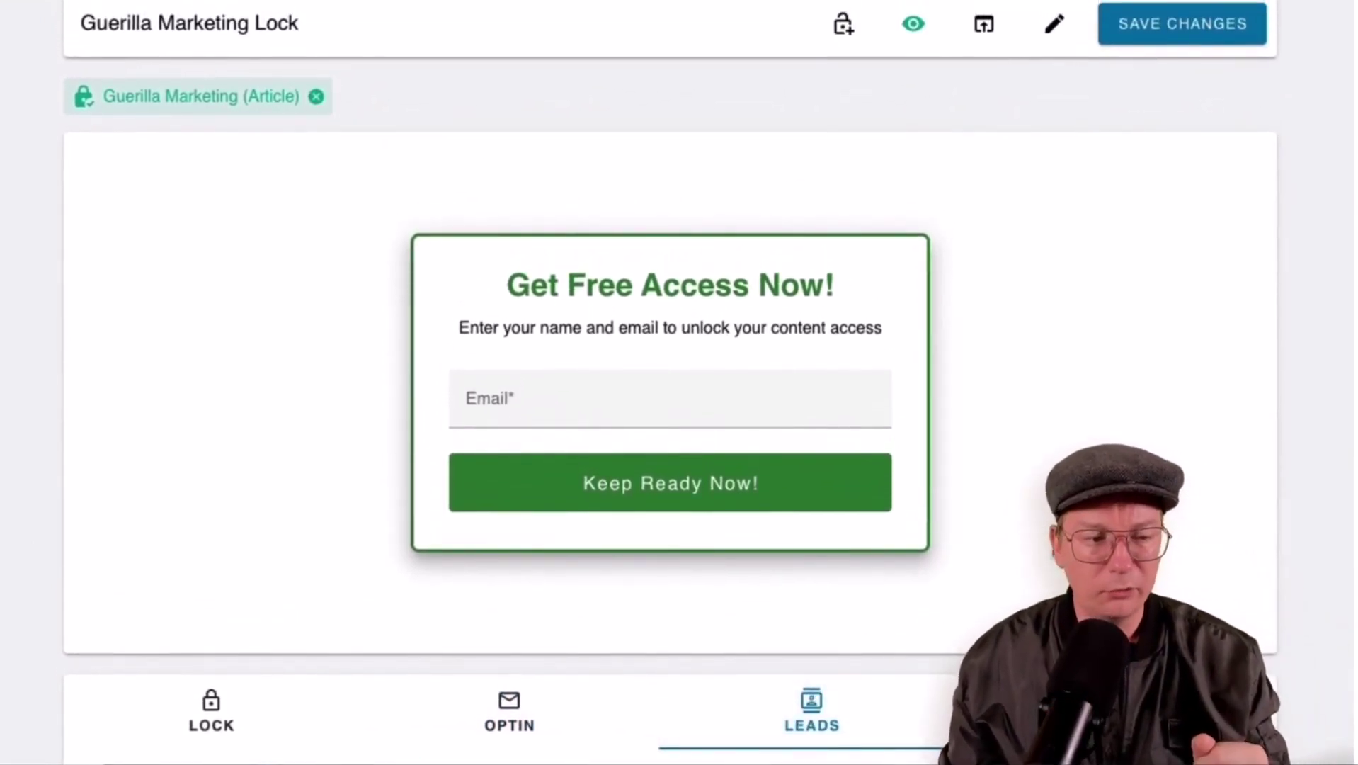
pyautogui.scroll(-1, 1006, 549)
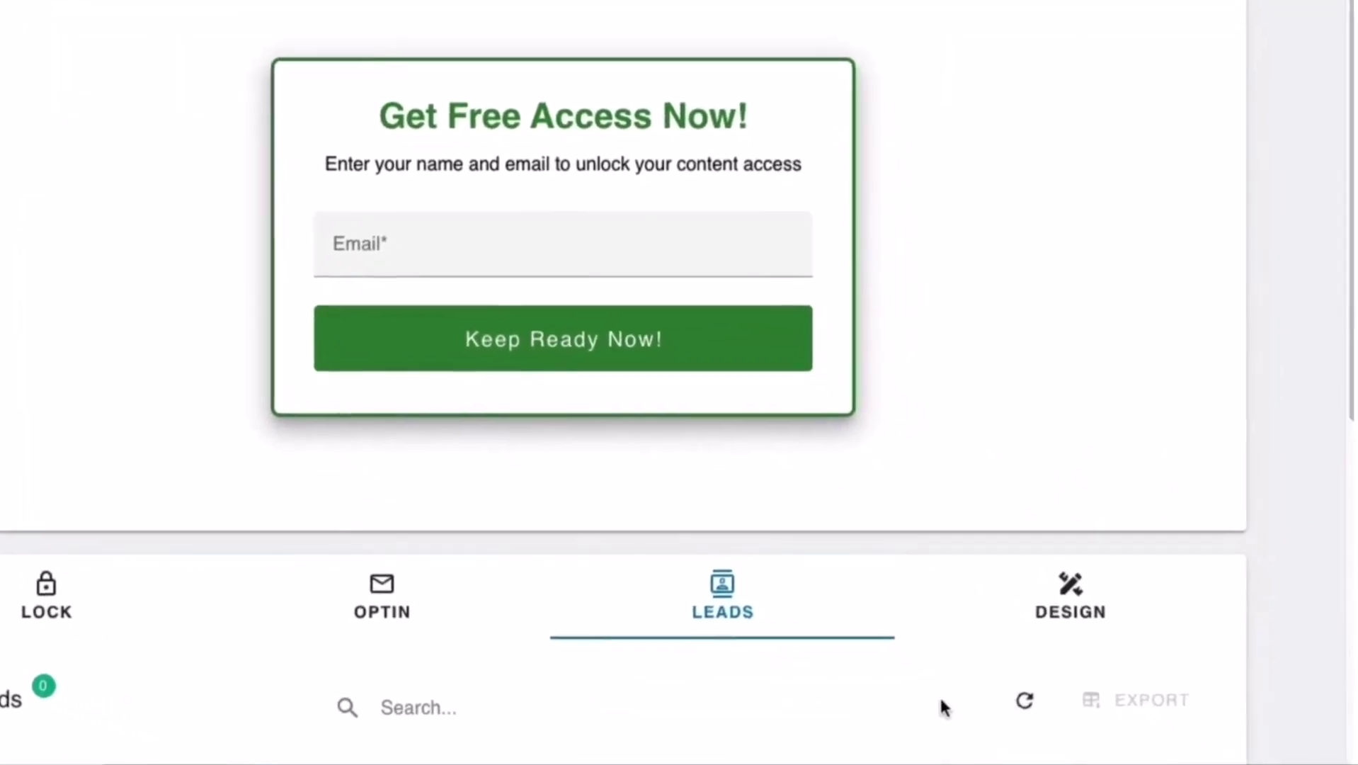
pyautogui.click(1066, 608)
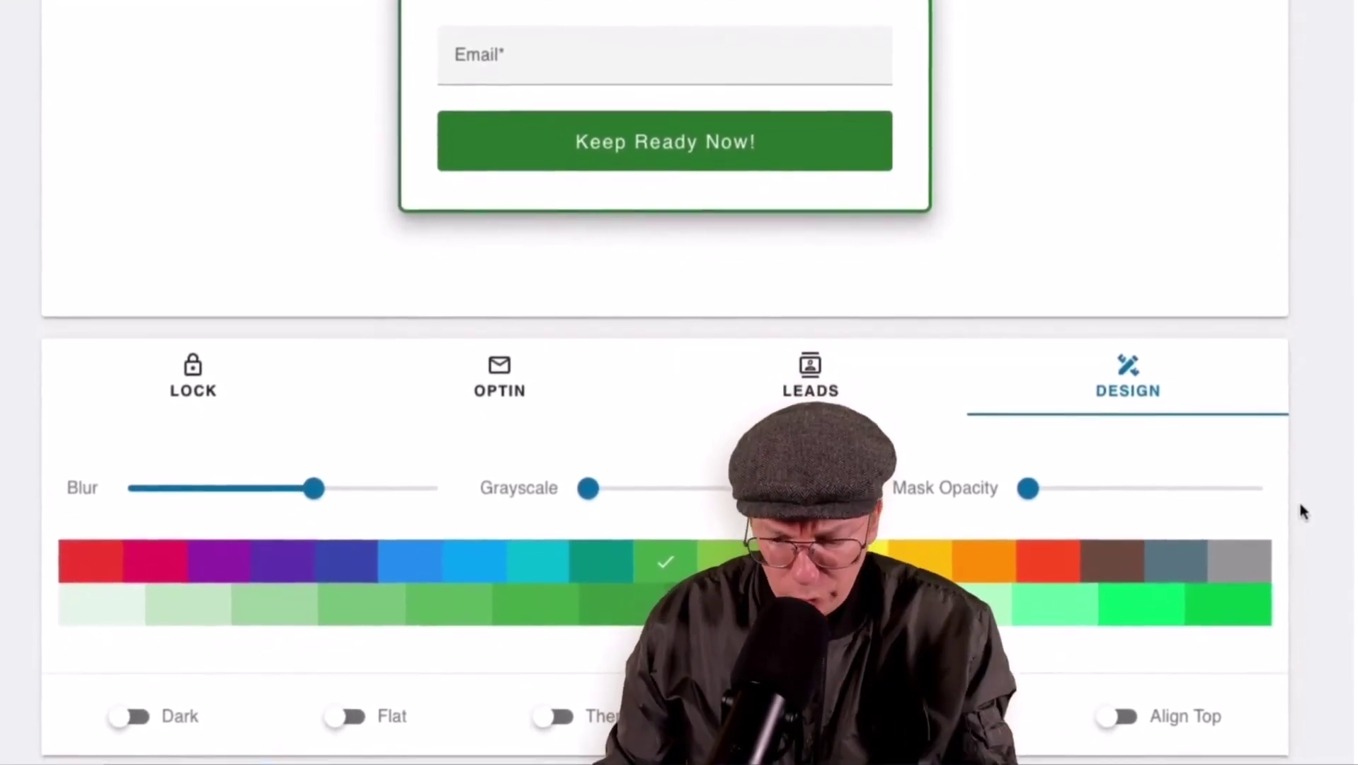
# Scroll to the top and turn off the Guerilla Marketing Lock's opt-in form preview.
pyautogui.scroll(3, 1300, 492)
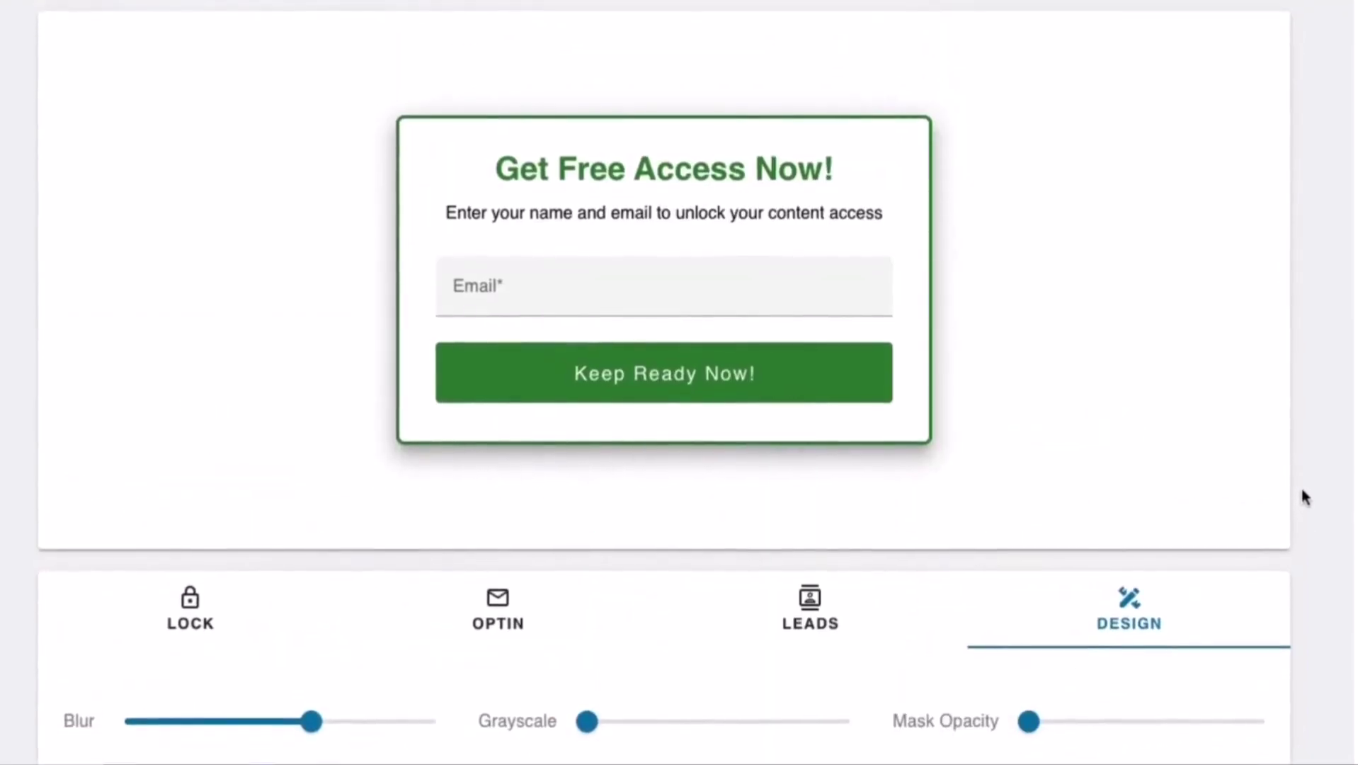
pyautogui.scroll(1, 985, 127)
pyautogui.scroll(2, 591, 157)
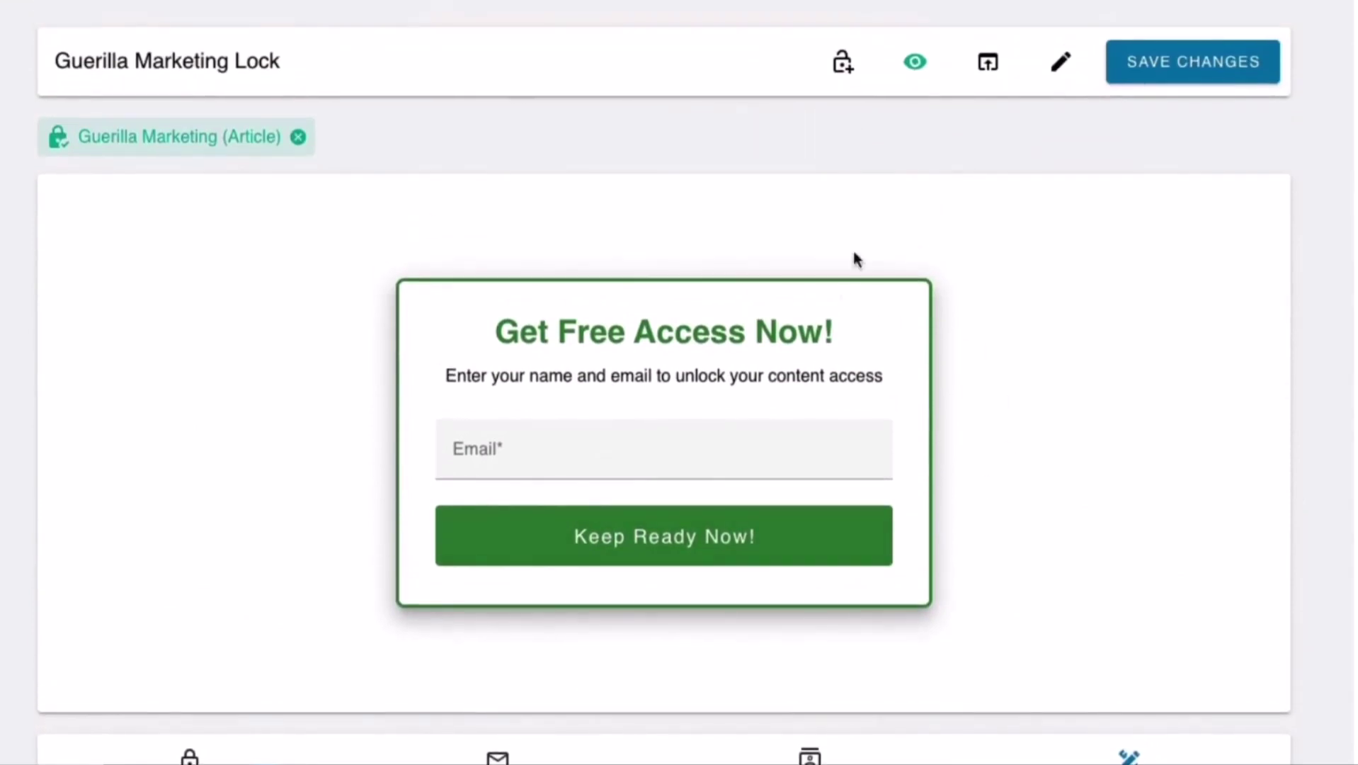
pyautogui.click(916, 70)
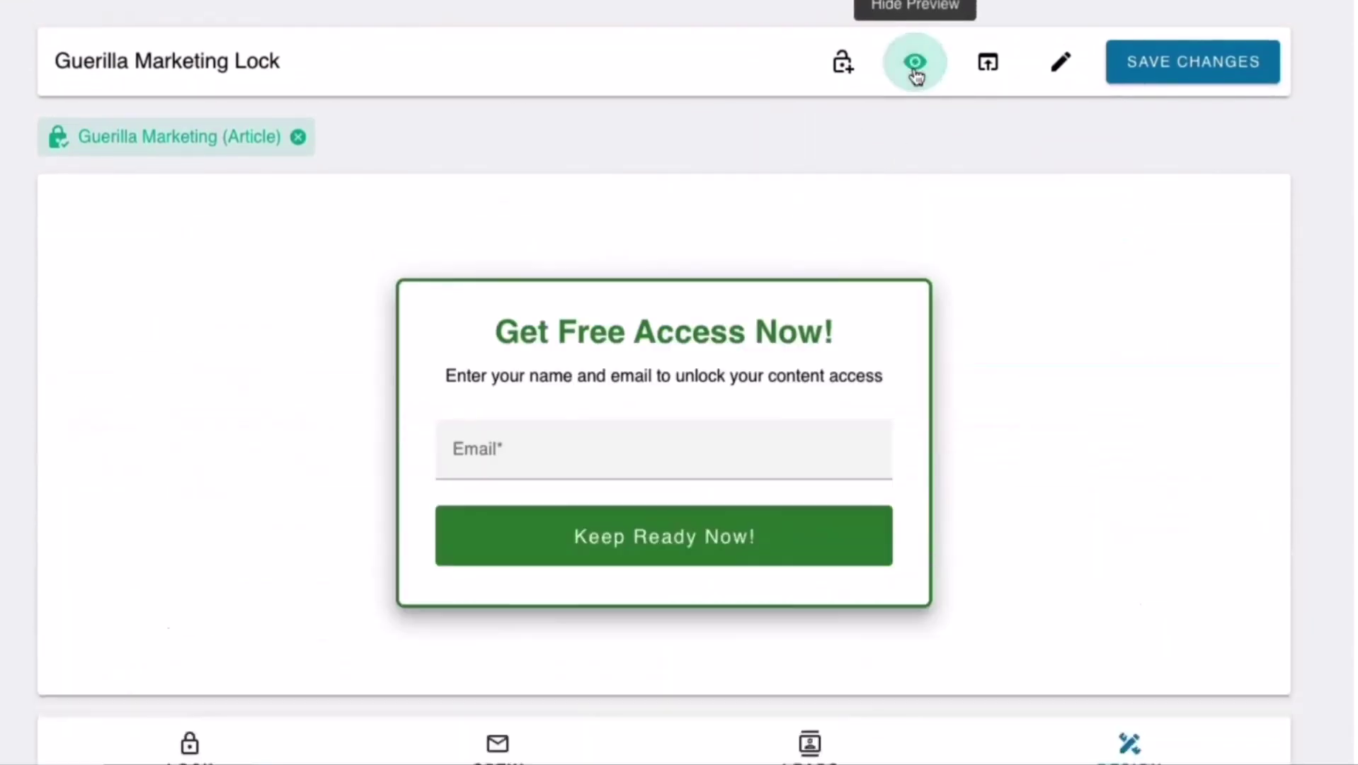
pyautogui.click(917, 74)
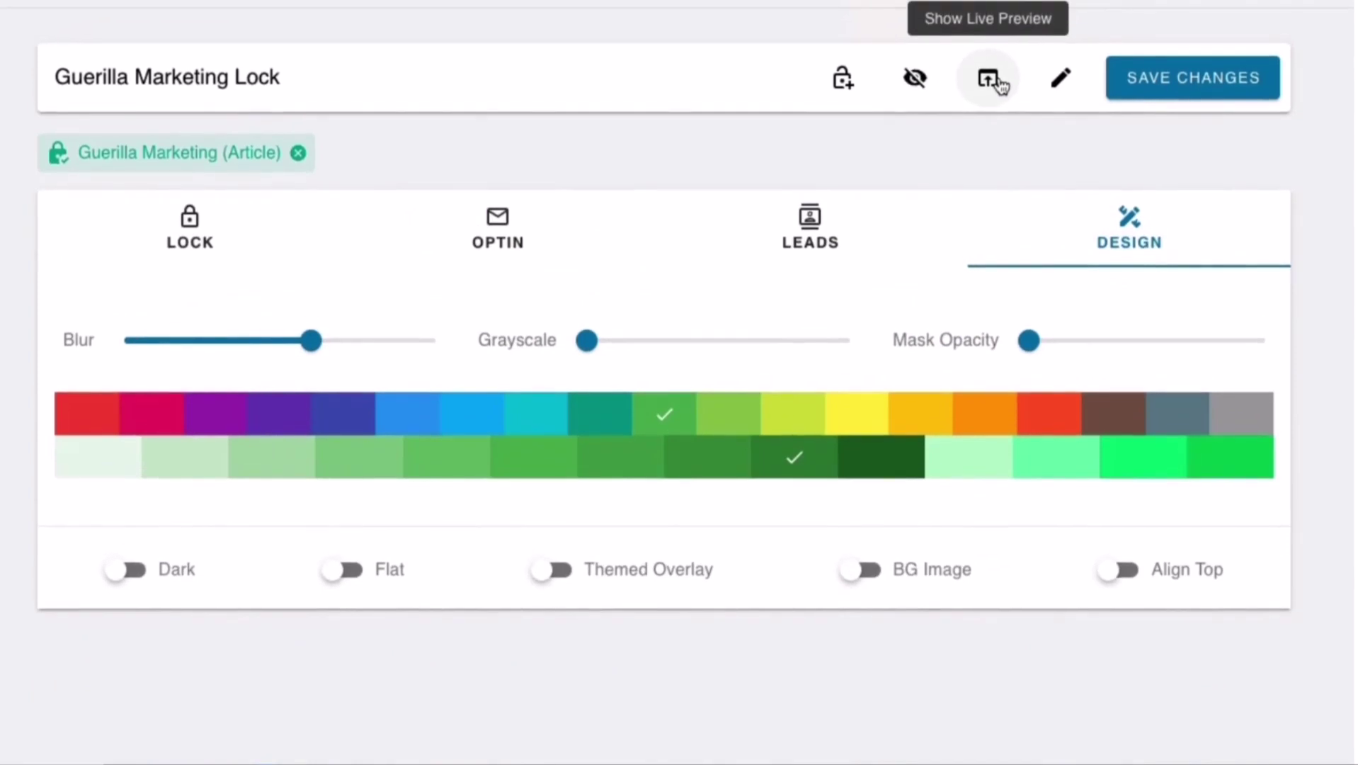
# Show the lock live on the article and try the background blur at 5, then 0.
pyautogui.click(998, 81)
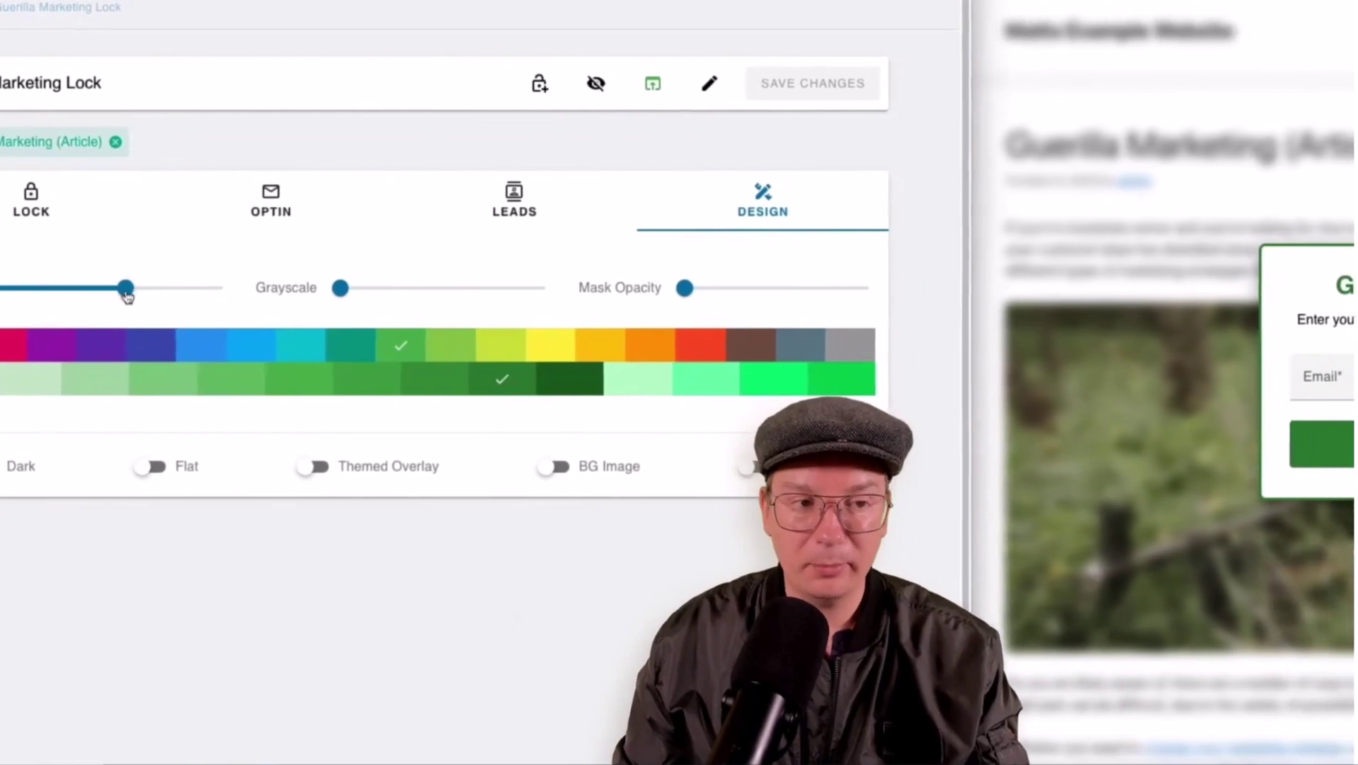
pyautogui.moveTo(127, 296)
pyautogui.mouseDown()
pyautogui.moveTo(2, 293)
pyautogui.moveTo(210, 300)
pyautogui.mouseUp()
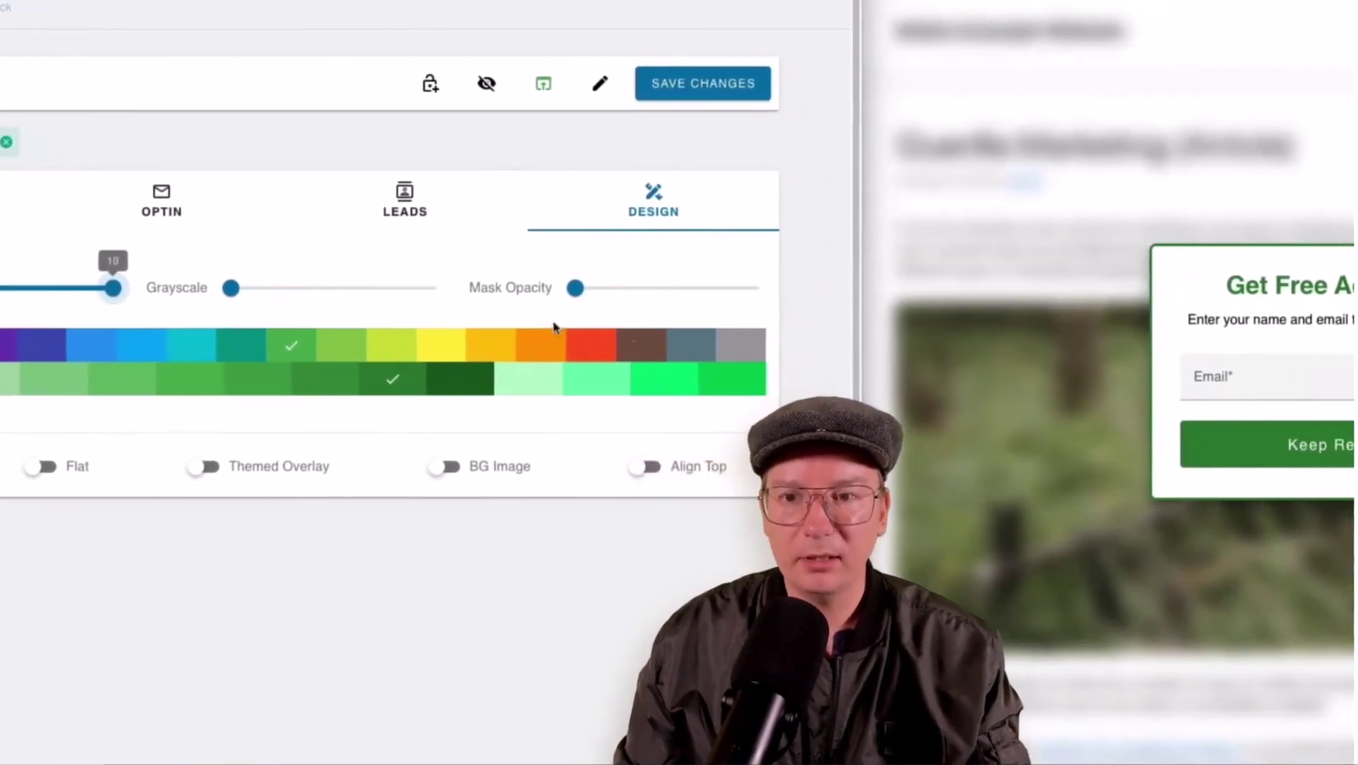
pyautogui.scroll(-5, 922, 367)
pyautogui.scroll(3, 922, 360)
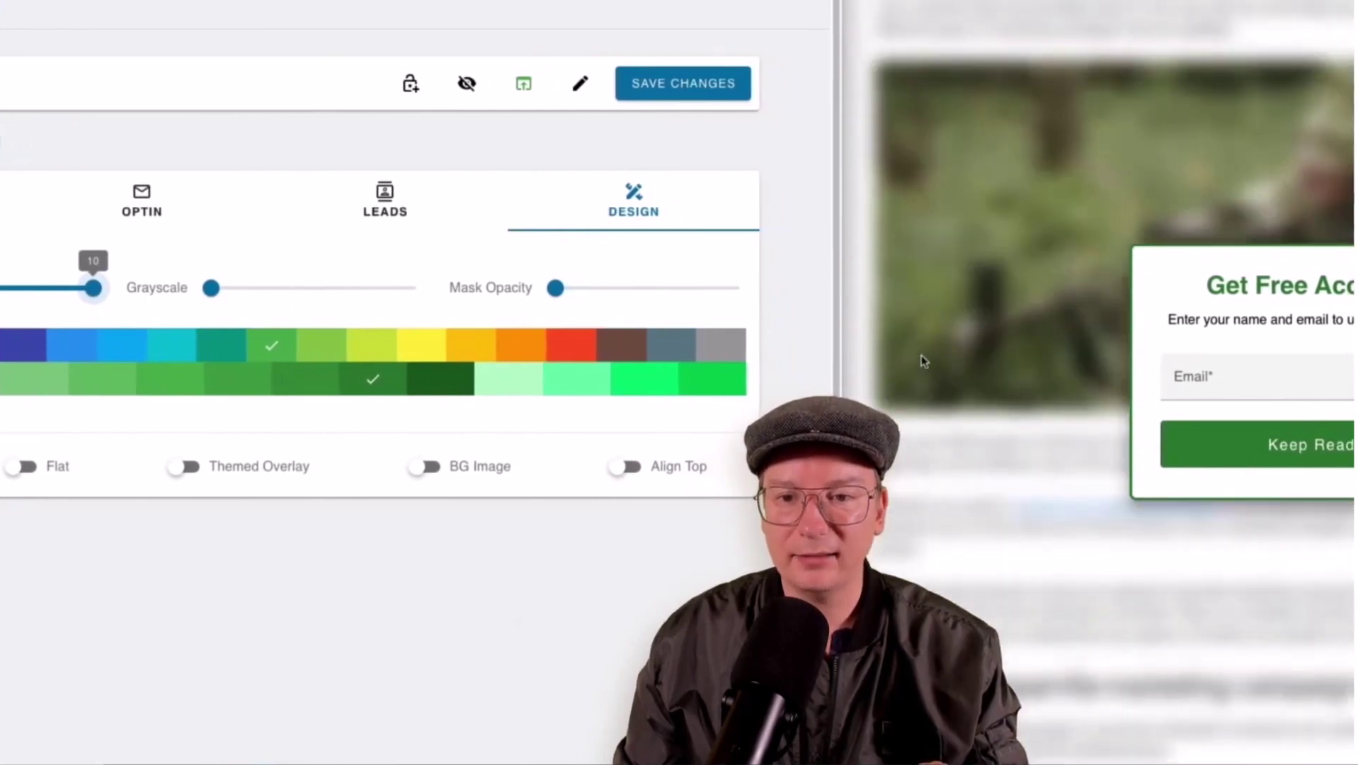
pyautogui.scroll(3, 924, 360)
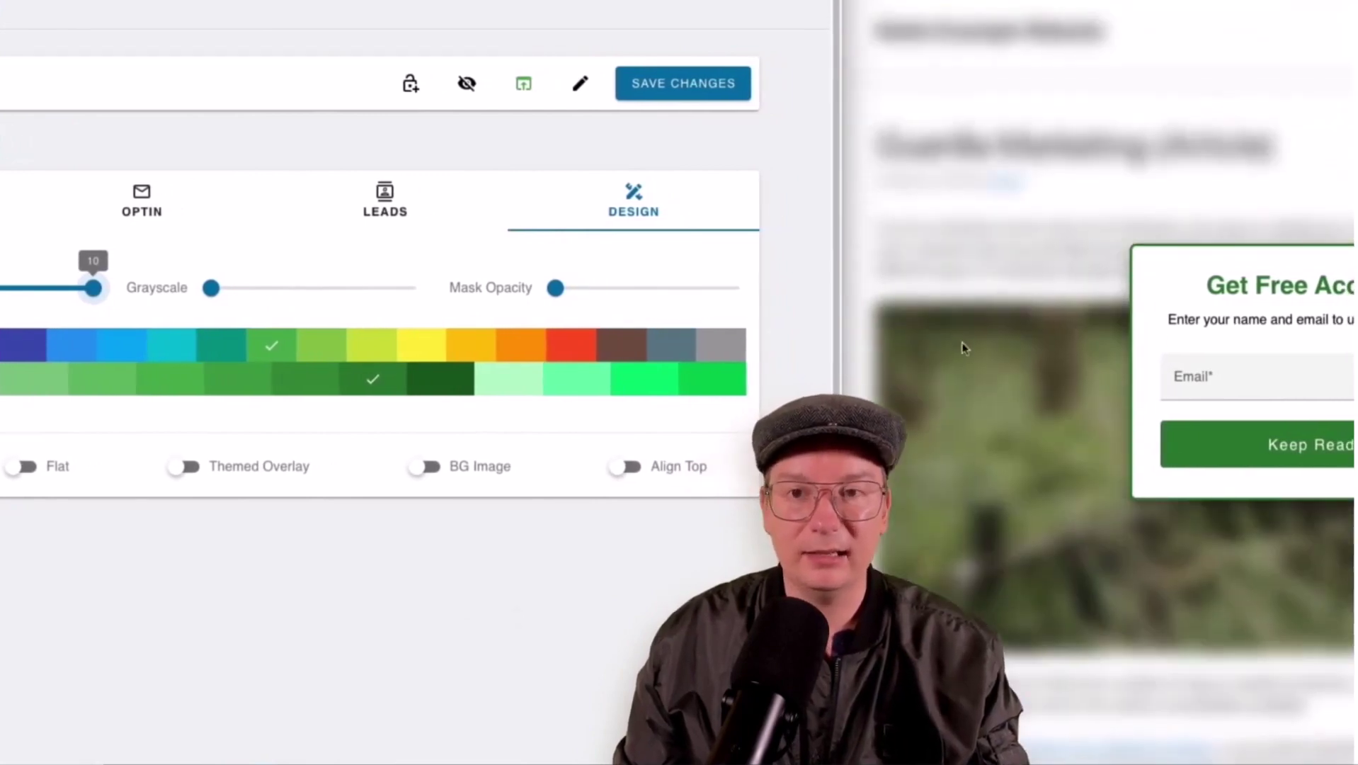
pyautogui.moveTo(88, 285); pyautogui.dragTo(202, 285)
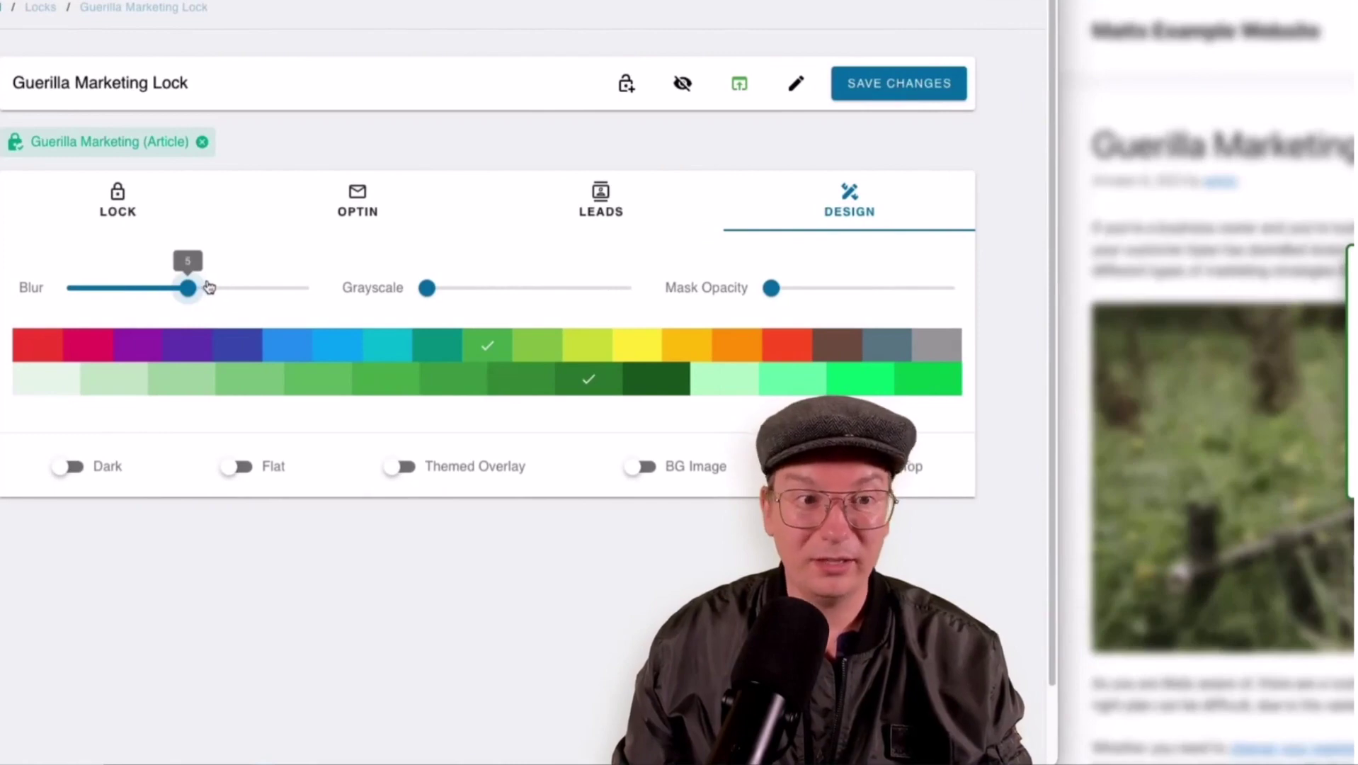
pyautogui.moveTo(179, 292); pyautogui.dragTo(39, 286)
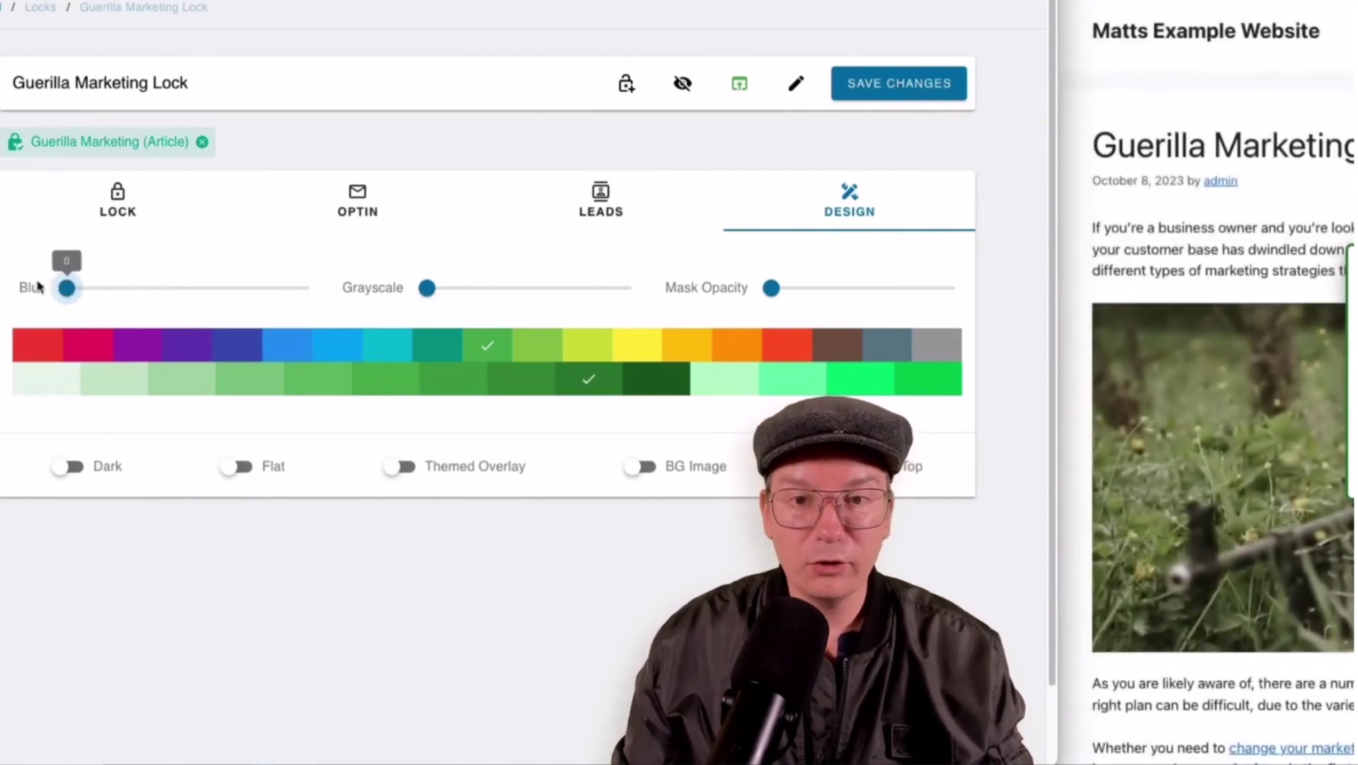
# Set the background grayscale to 5 and the blur back to 8.
pyautogui.moveTo(427, 288); pyautogui.dragTo(432, 306)
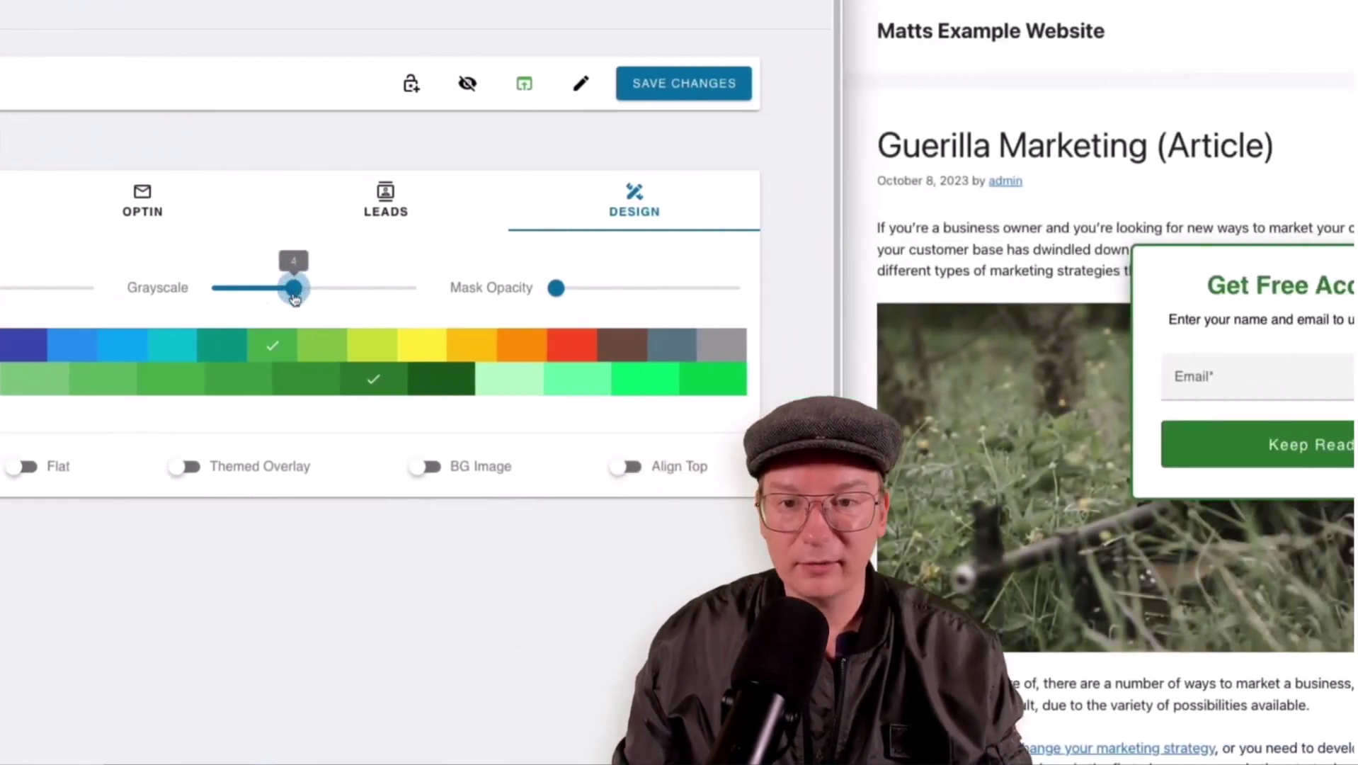
pyautogui.scroll(-2, 885, 320)
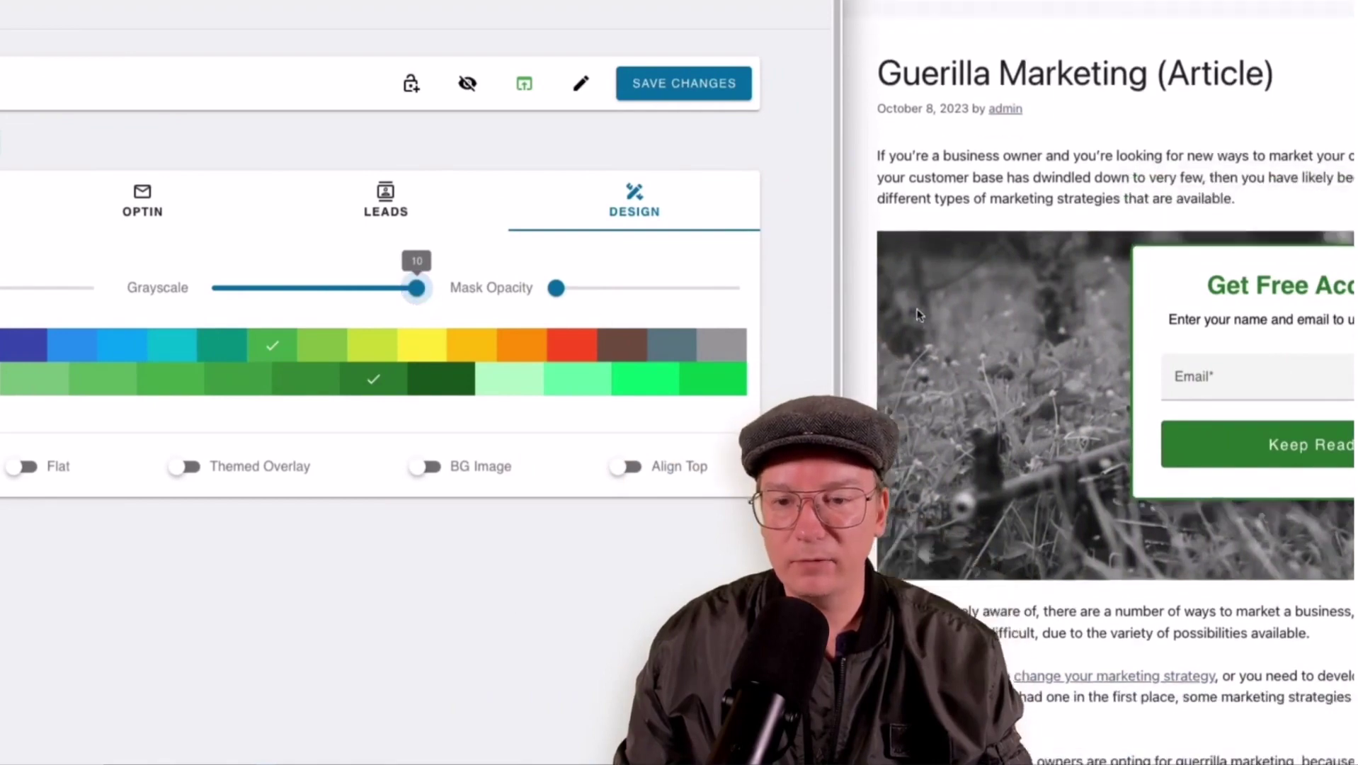
pyautogui.scroll(-5, 893, 319)
pyautogui.scroll(5, 903, 317)
pyautogui.scroll(1, 913, 314)
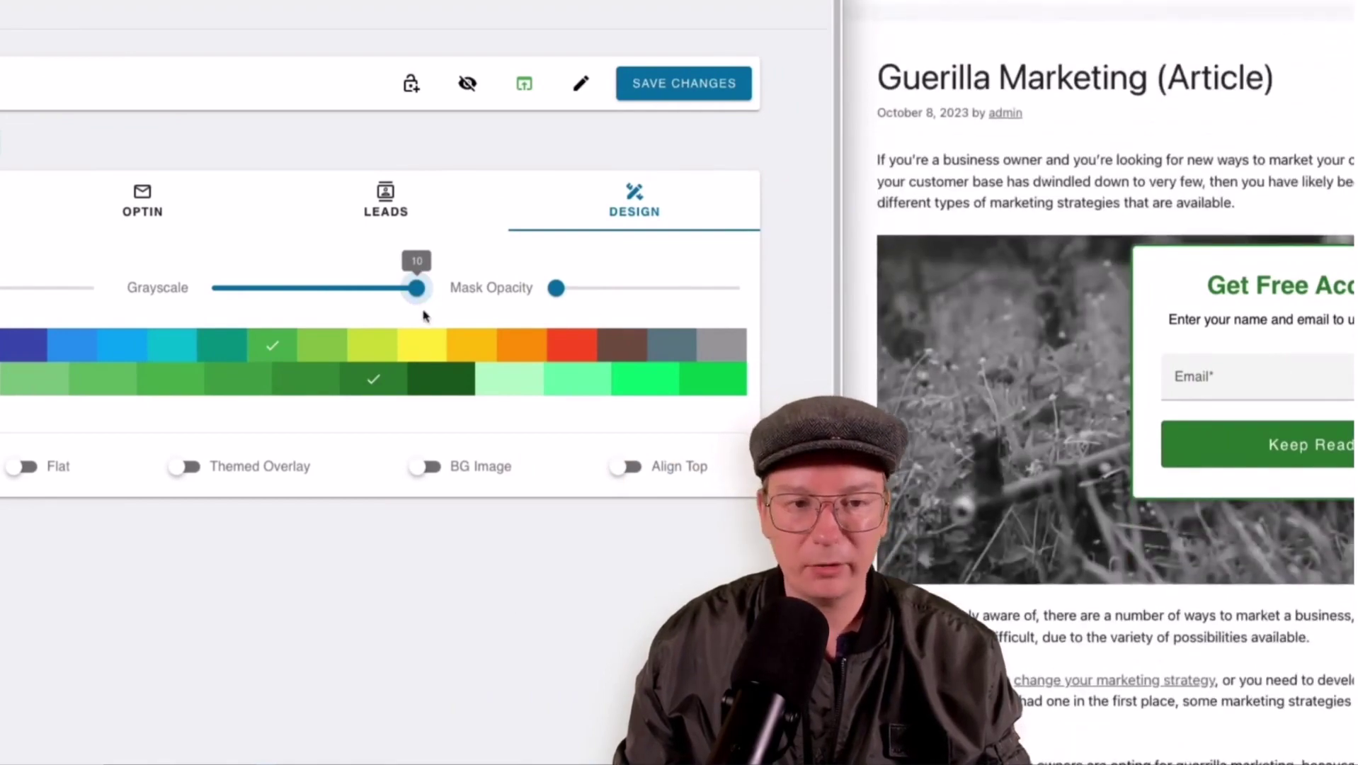
pyautogui.moveTo(416, 289); pyautogui.dragTo(313, 291)
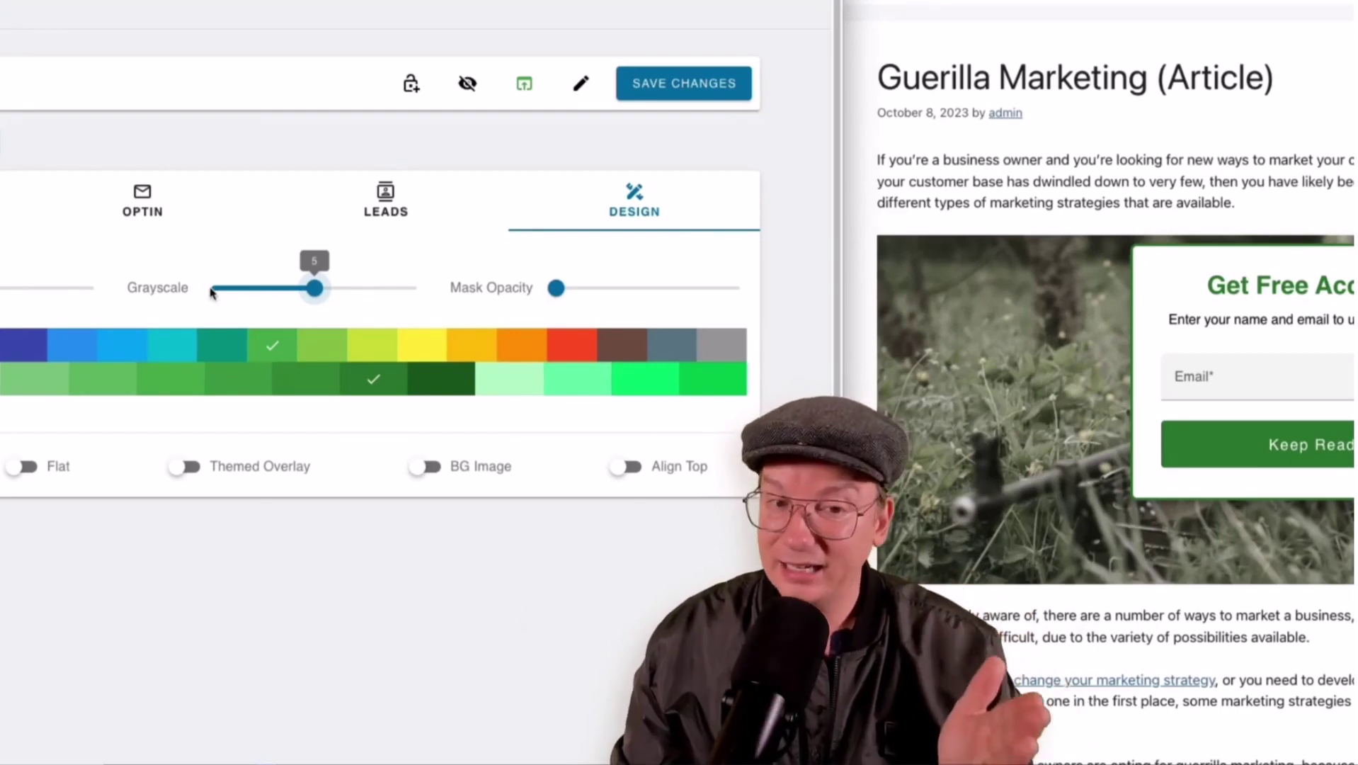
pyautogui.moveTo(25, 281)
pyautogui.mouseDown()
pyautogui.moveTo(45, 287)
pyautogui.moveTo(2, 309)
pyautogui.mouseUp()
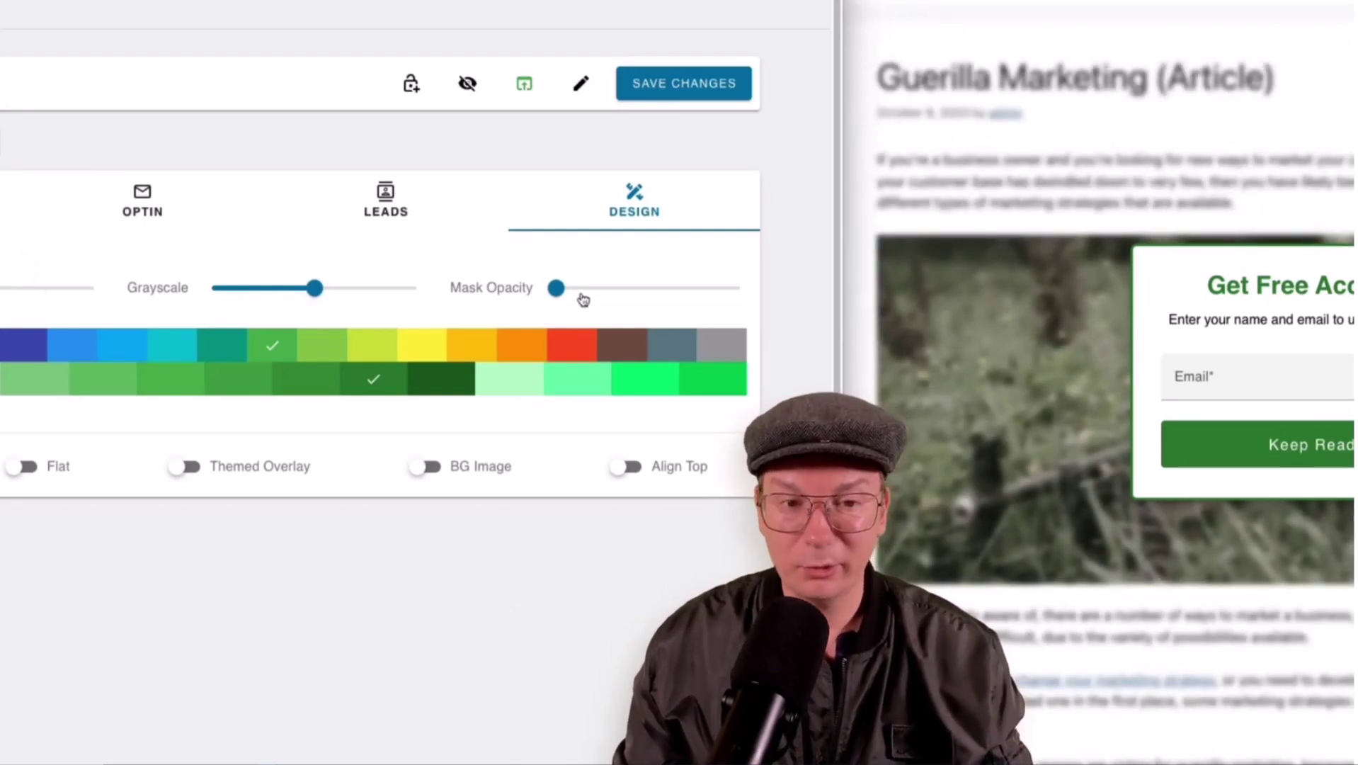
# Adjust the mask darkness over the article and try the themed tint, then turn it off.
pyautogui.moveTo(554, 287)
pyautogui.mouseDown()
pyautogui.moveTo(729, 296)
pyautogui.moveTo(609, 298)
pyautogui.mouseUp()
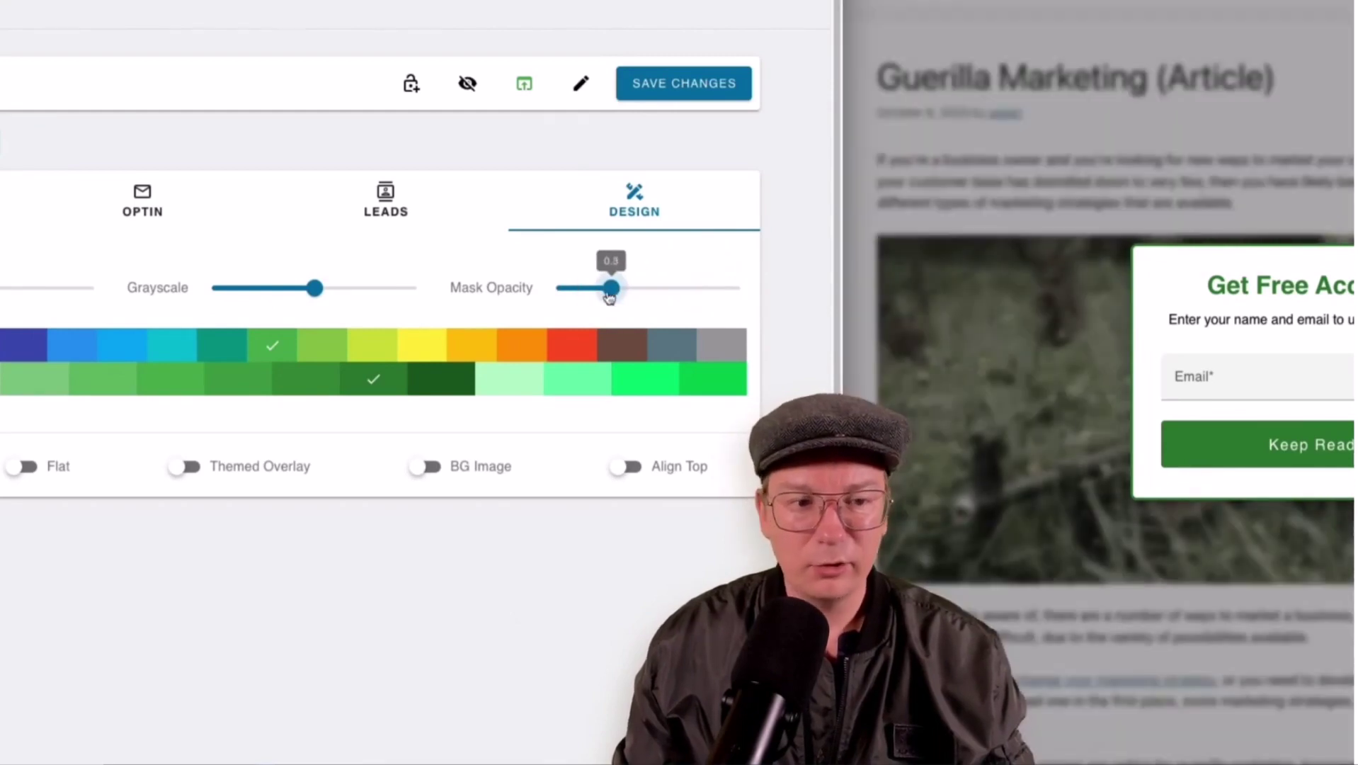
pyautogui.click(273, 475)
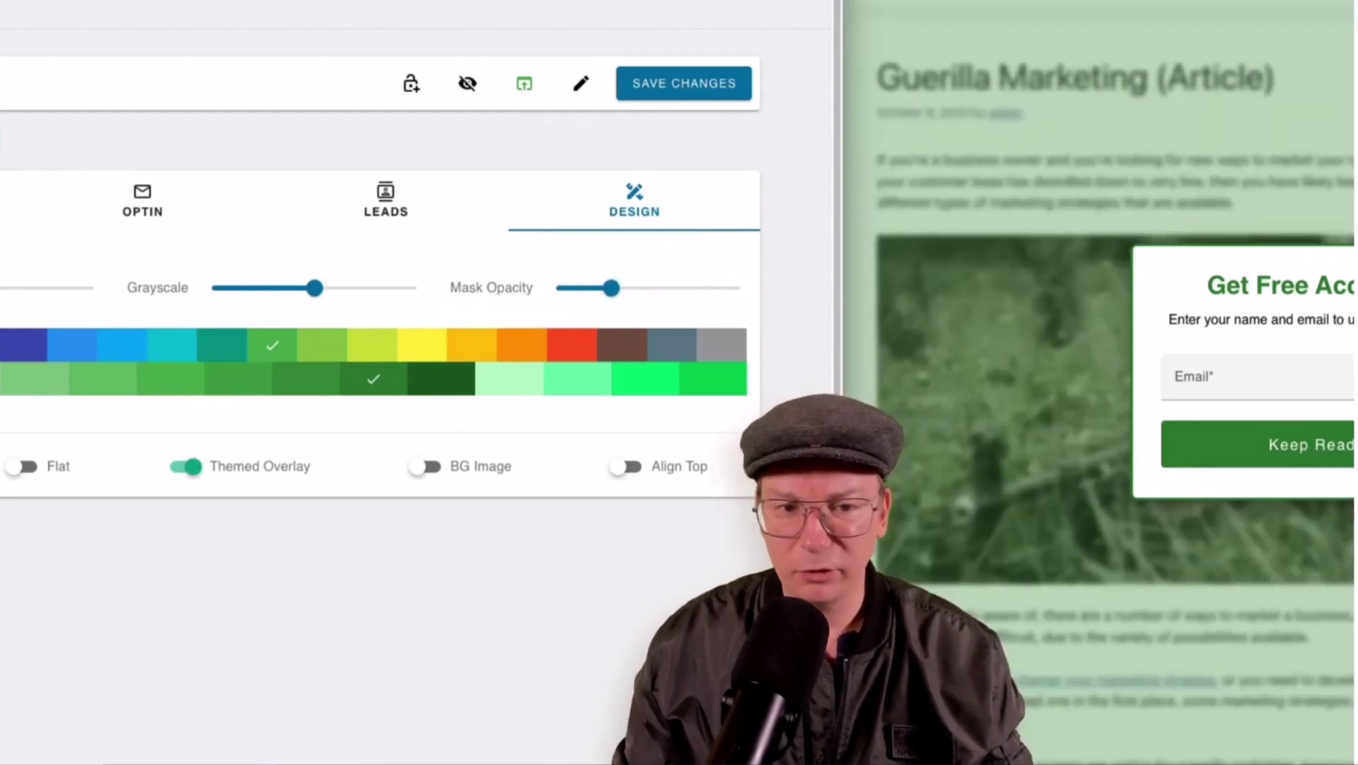
pyautogui.click(260, 470)
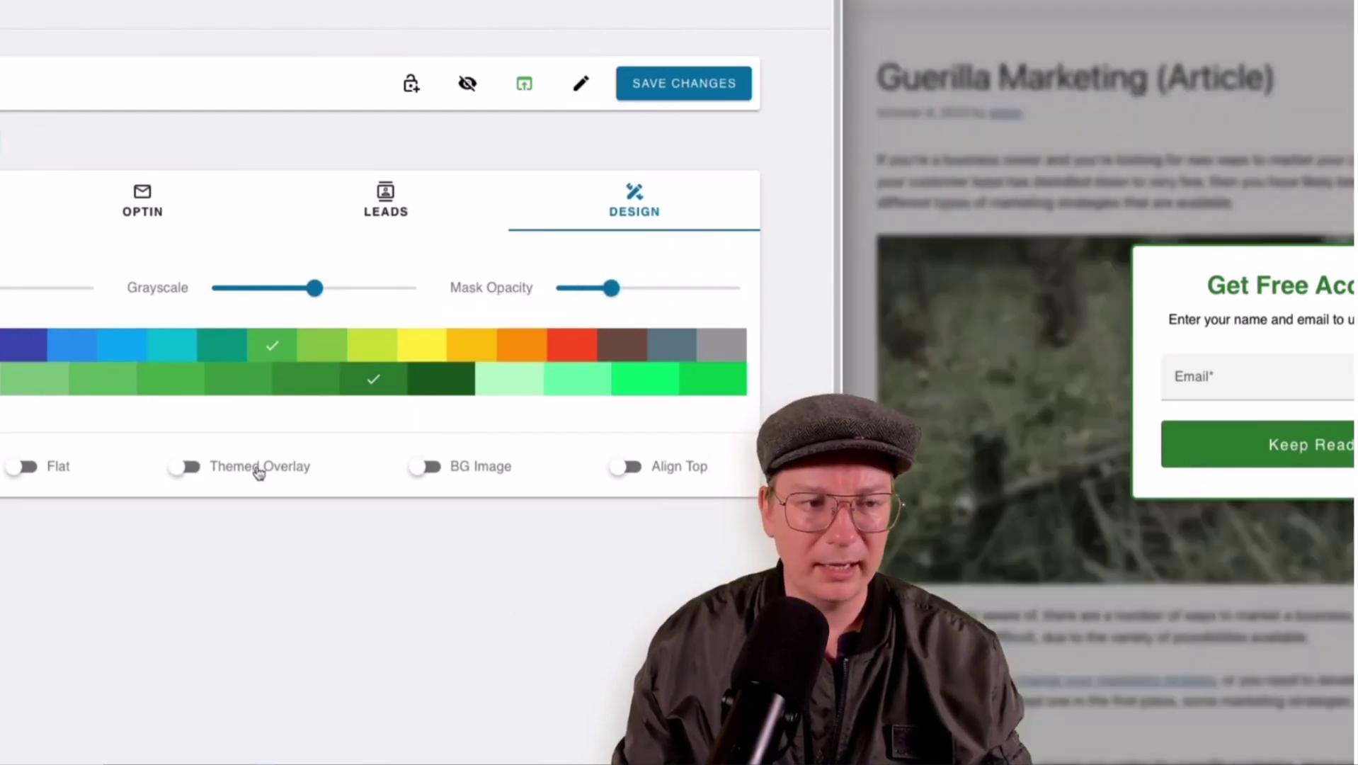
# Try purple and lime themes, then settle on red with its bright accent shade.
pyautogui.click(7, 345)
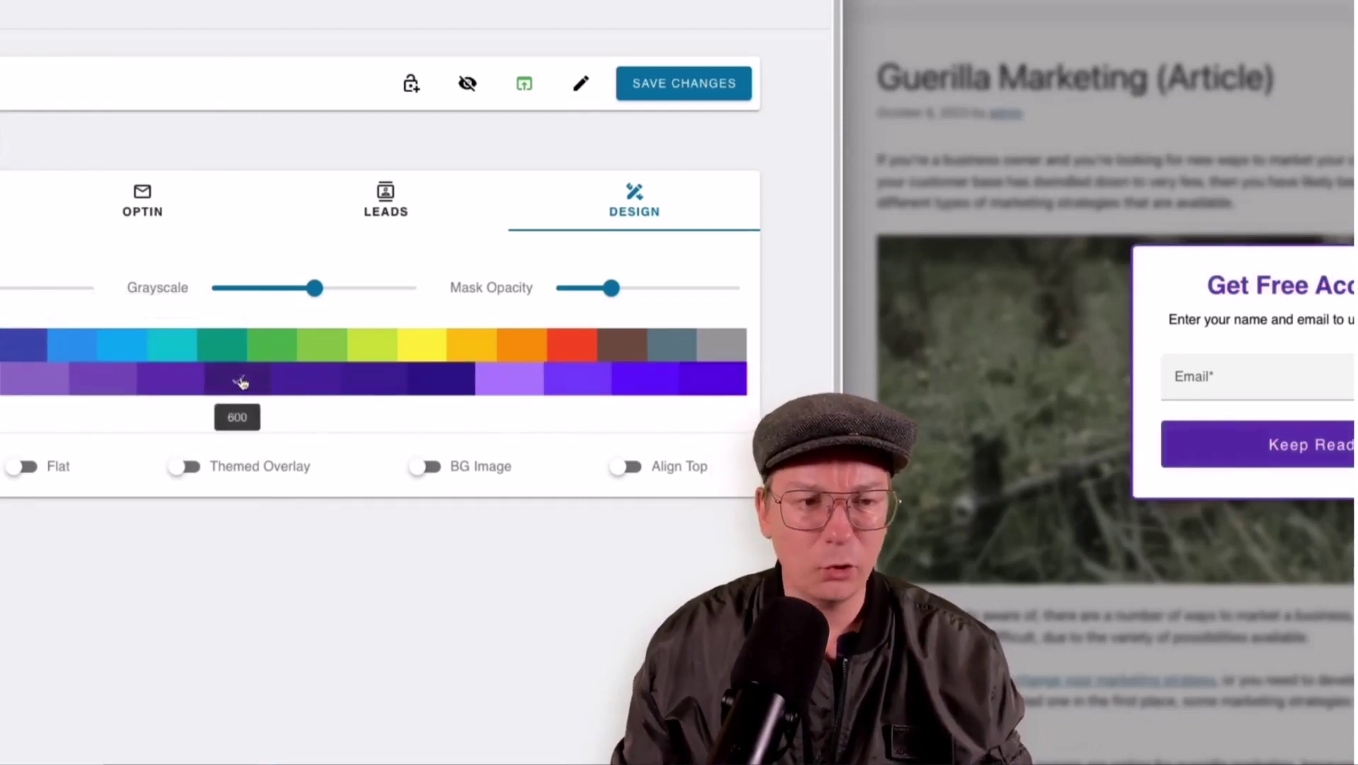
pyautogui.click(374, 348)
pyautogui.click(388, 383)
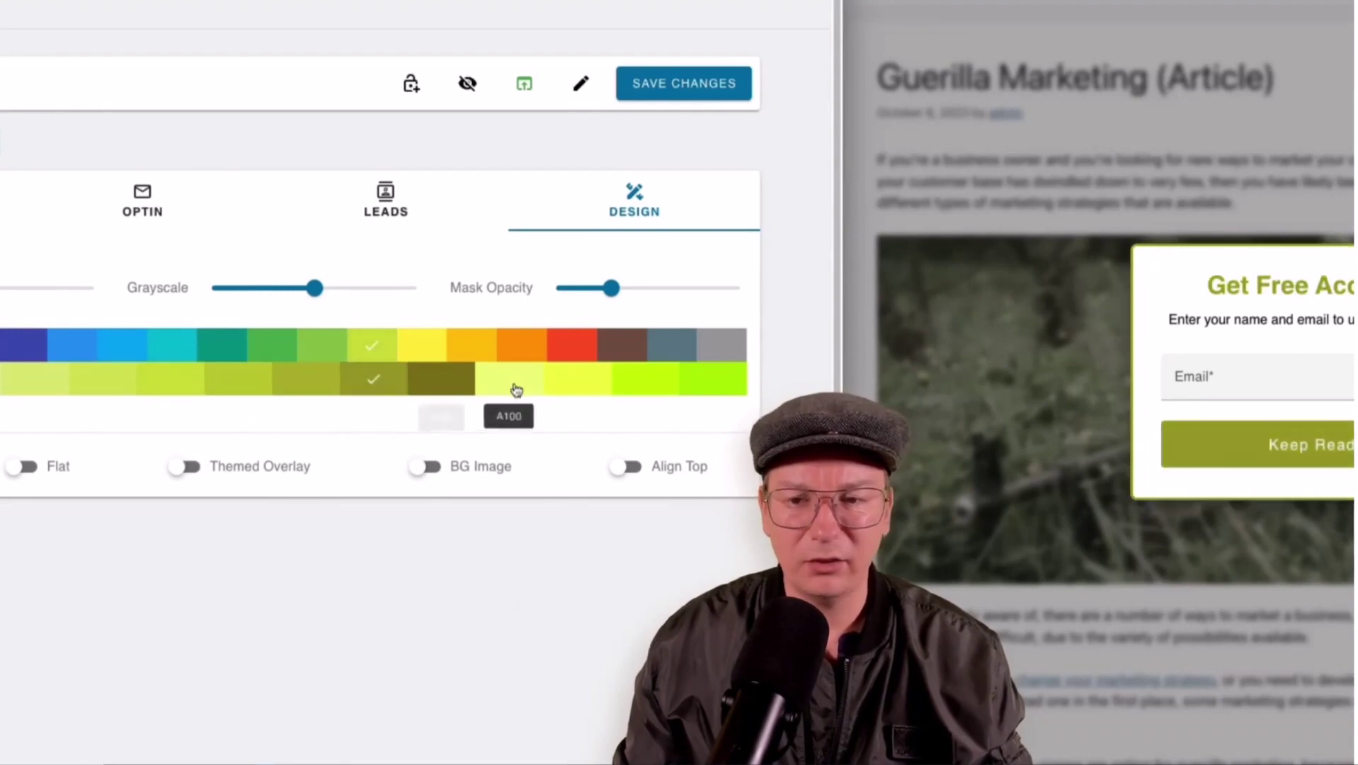
pyautogui.click(567, 345)
pyautogui.click(290, 381)
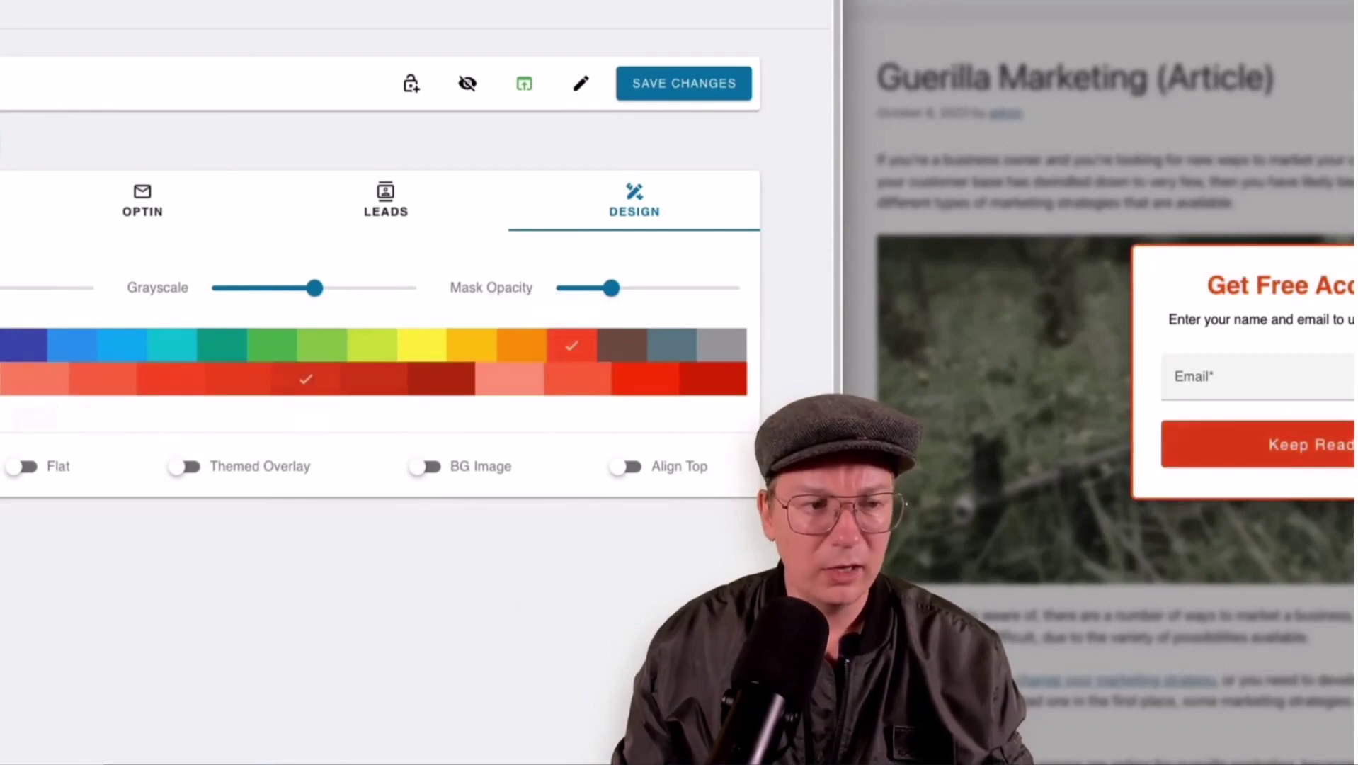
pyautogui.click(452, 386)
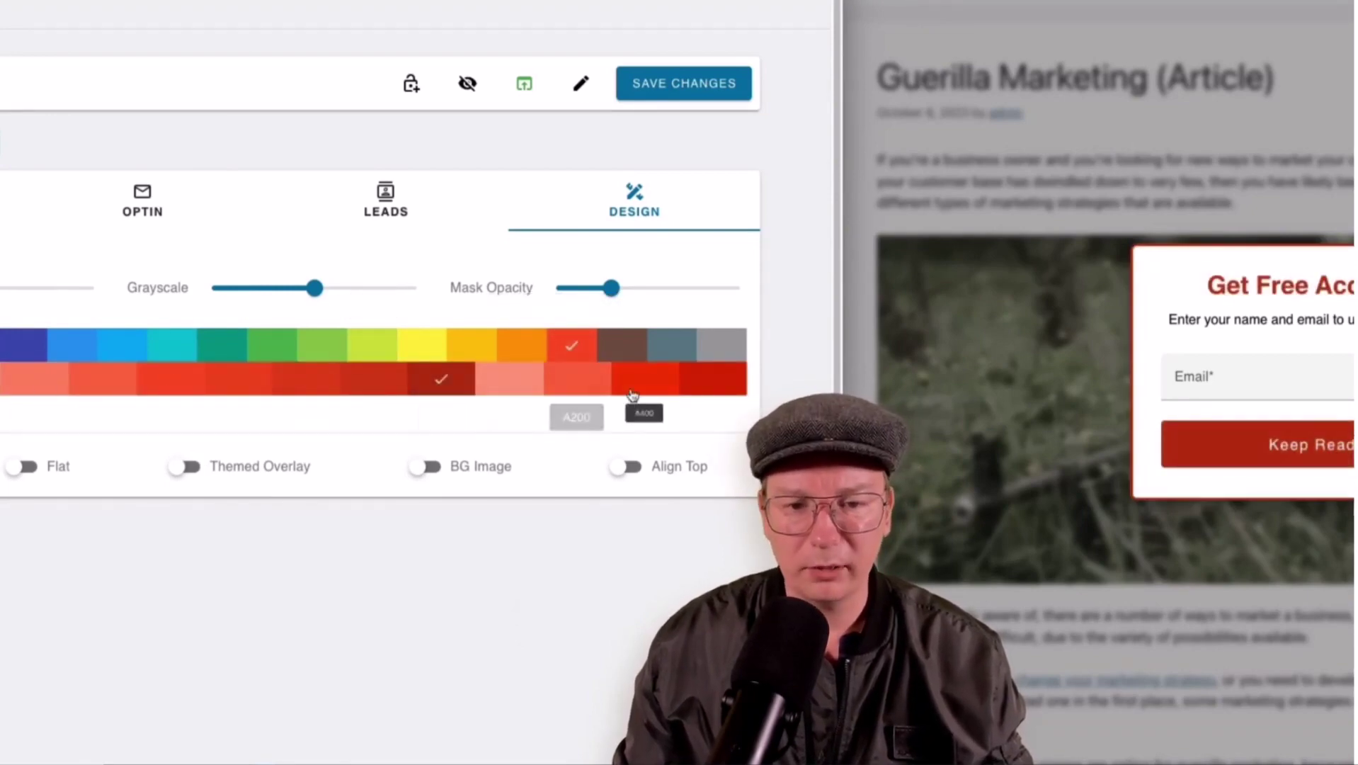
pyautogui.click(711, 380)
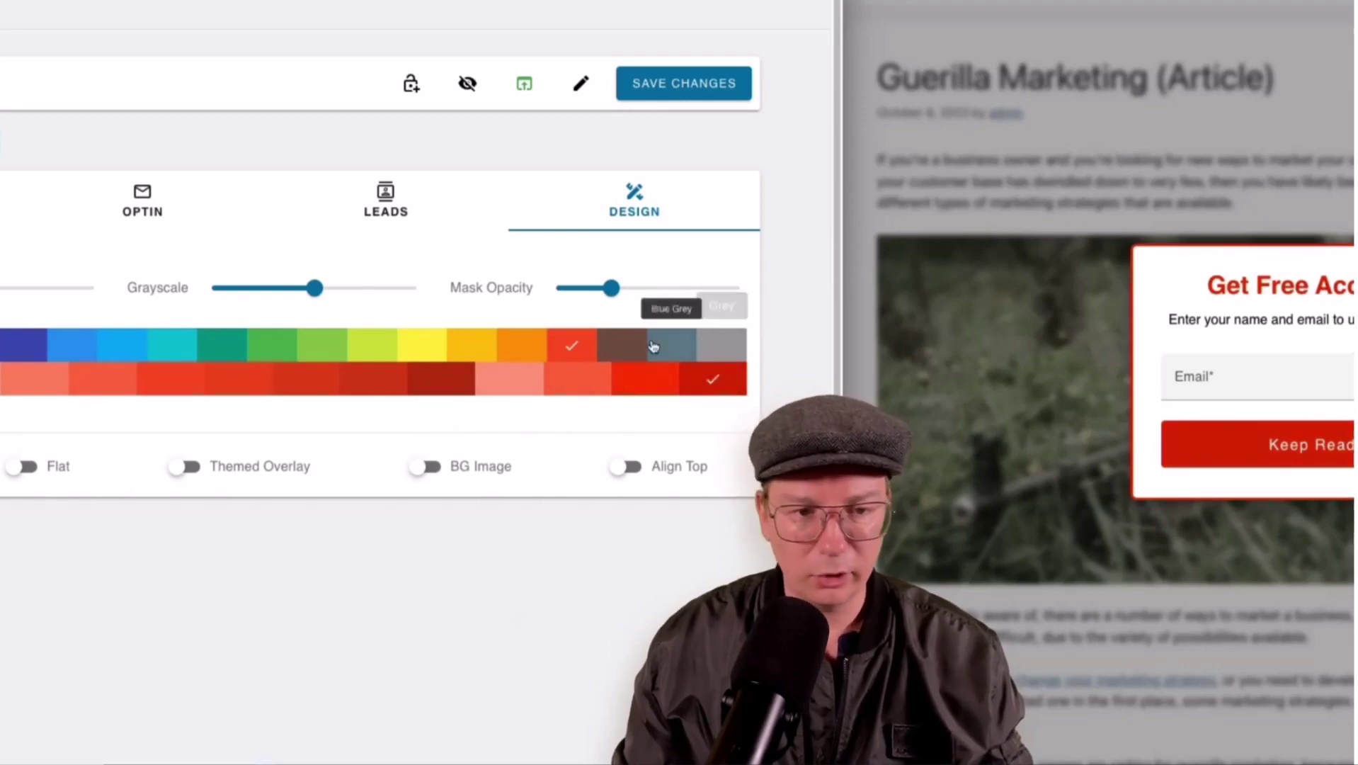
# Turn on Dark and Flat, raise the mask opacity to 0.8, and pick a brighter red shade.
pyautogui.click(4, 466)
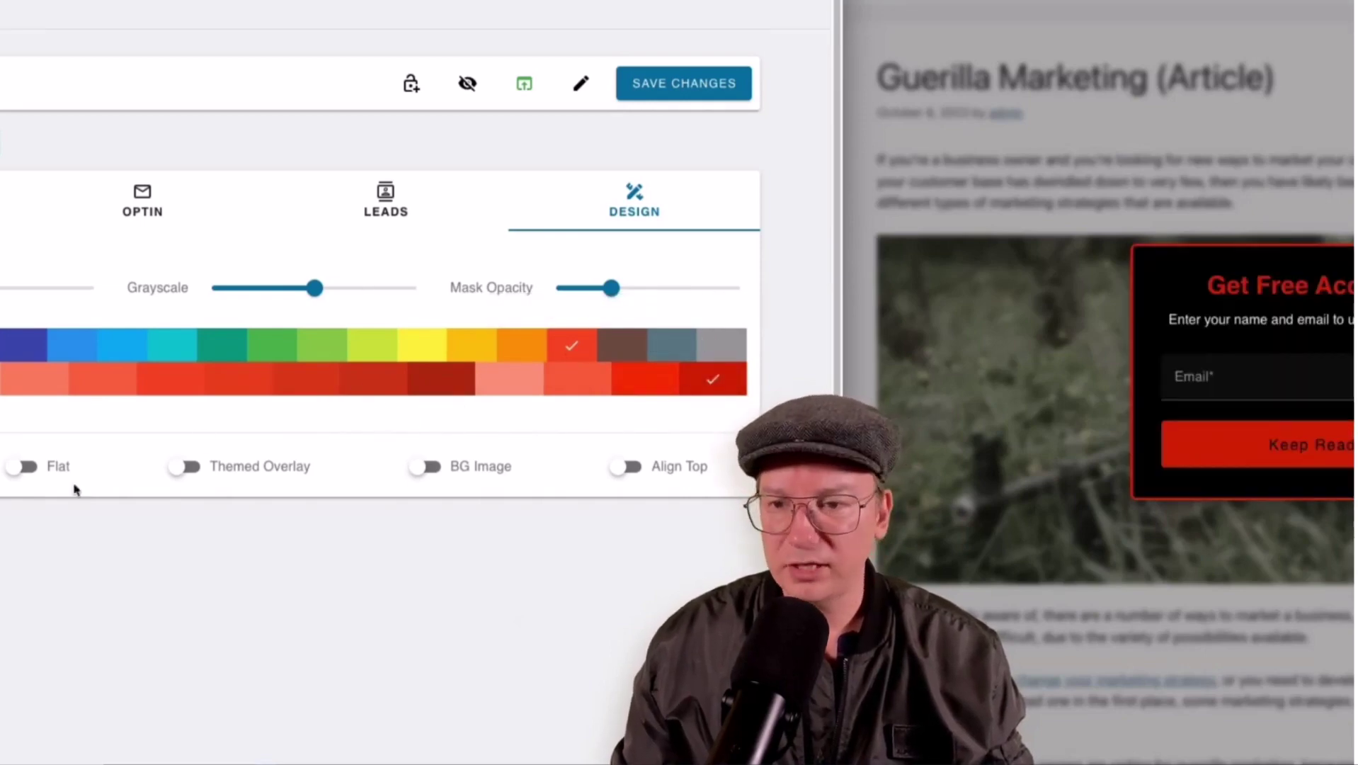
pyautogui.click(66, 472)
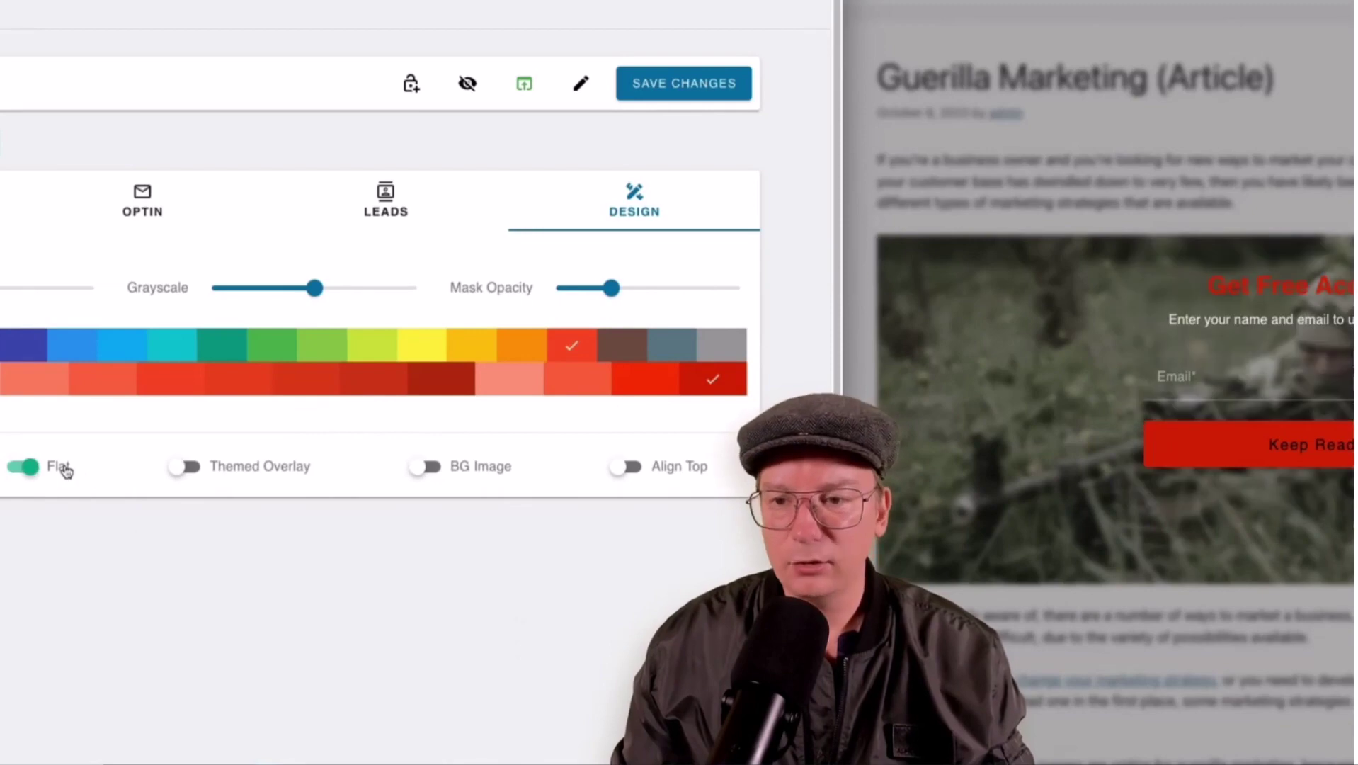
pyautogui.moveTo(614, 290); pyautogui.dragTo(704, 293)
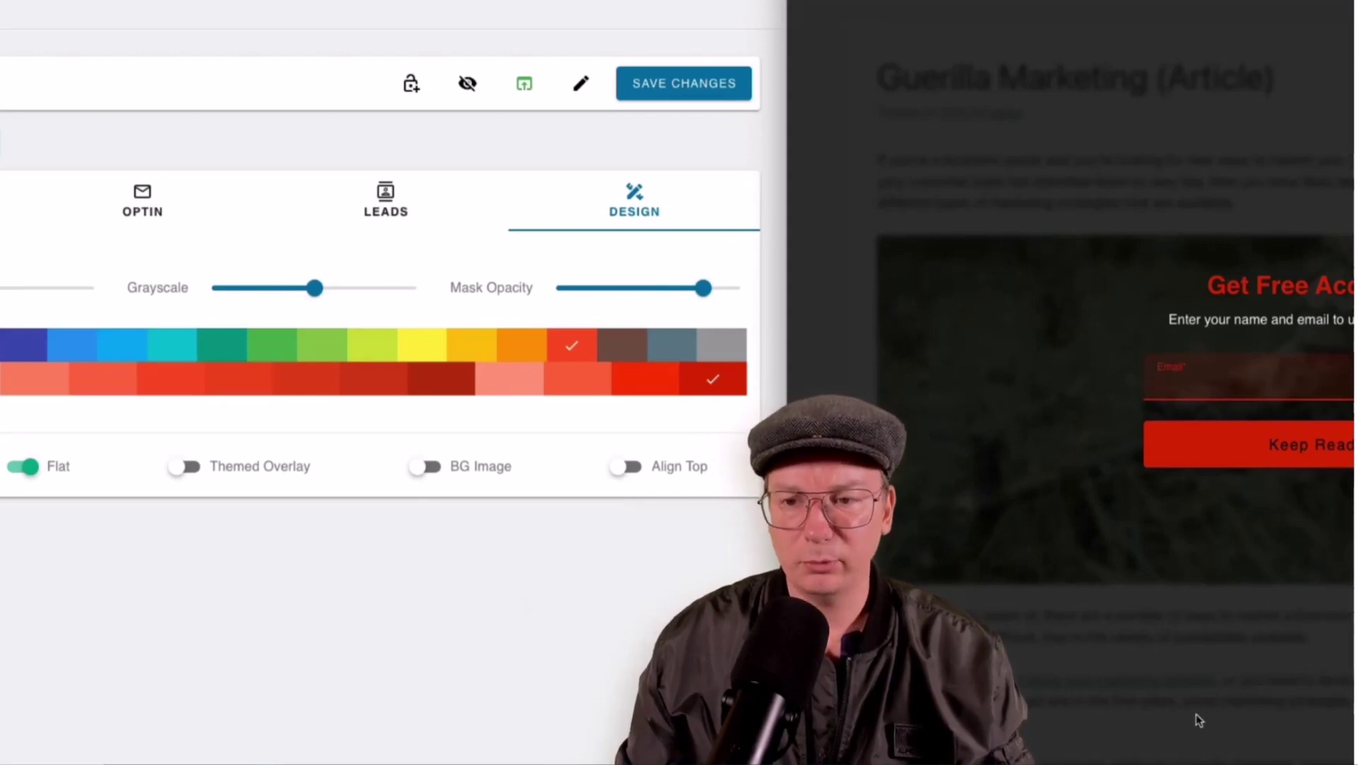
pyautogui.click(642, 386)
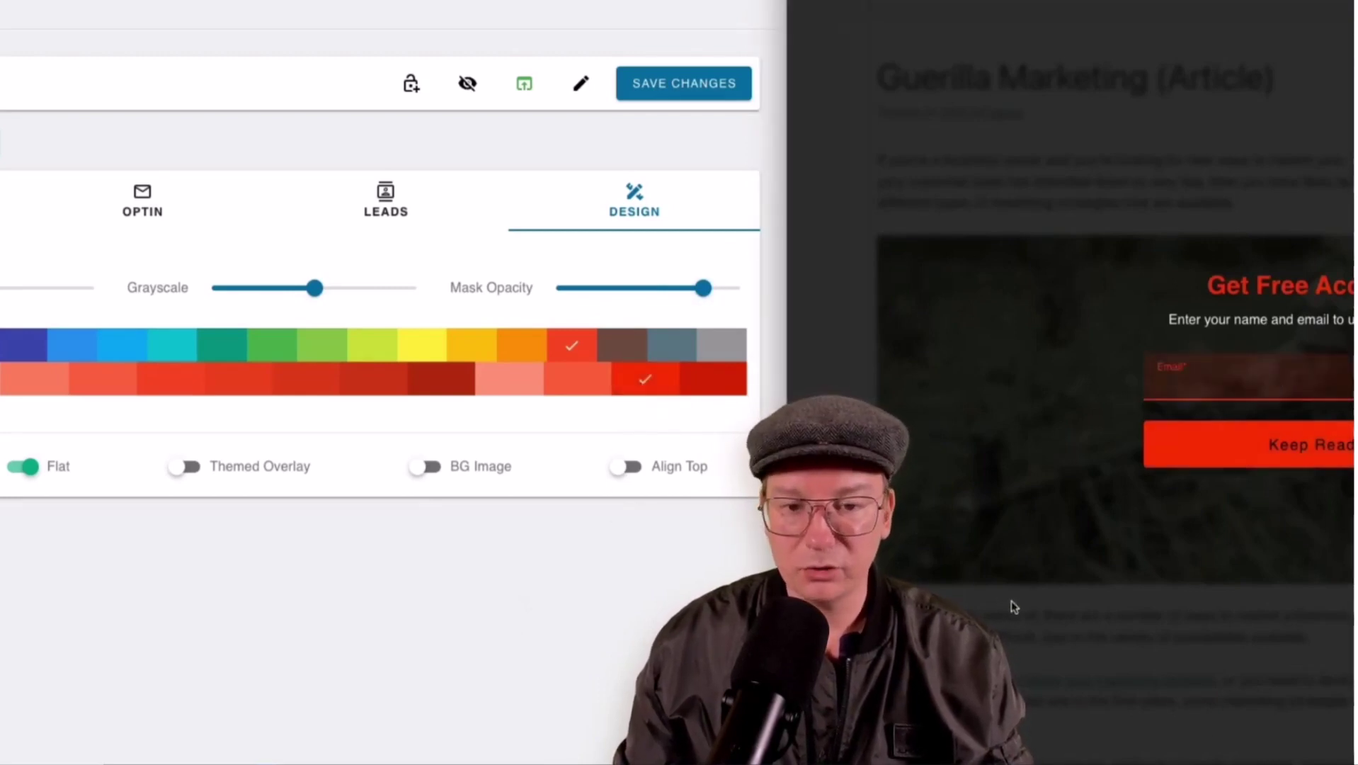
pyautogui.click(568, 586)
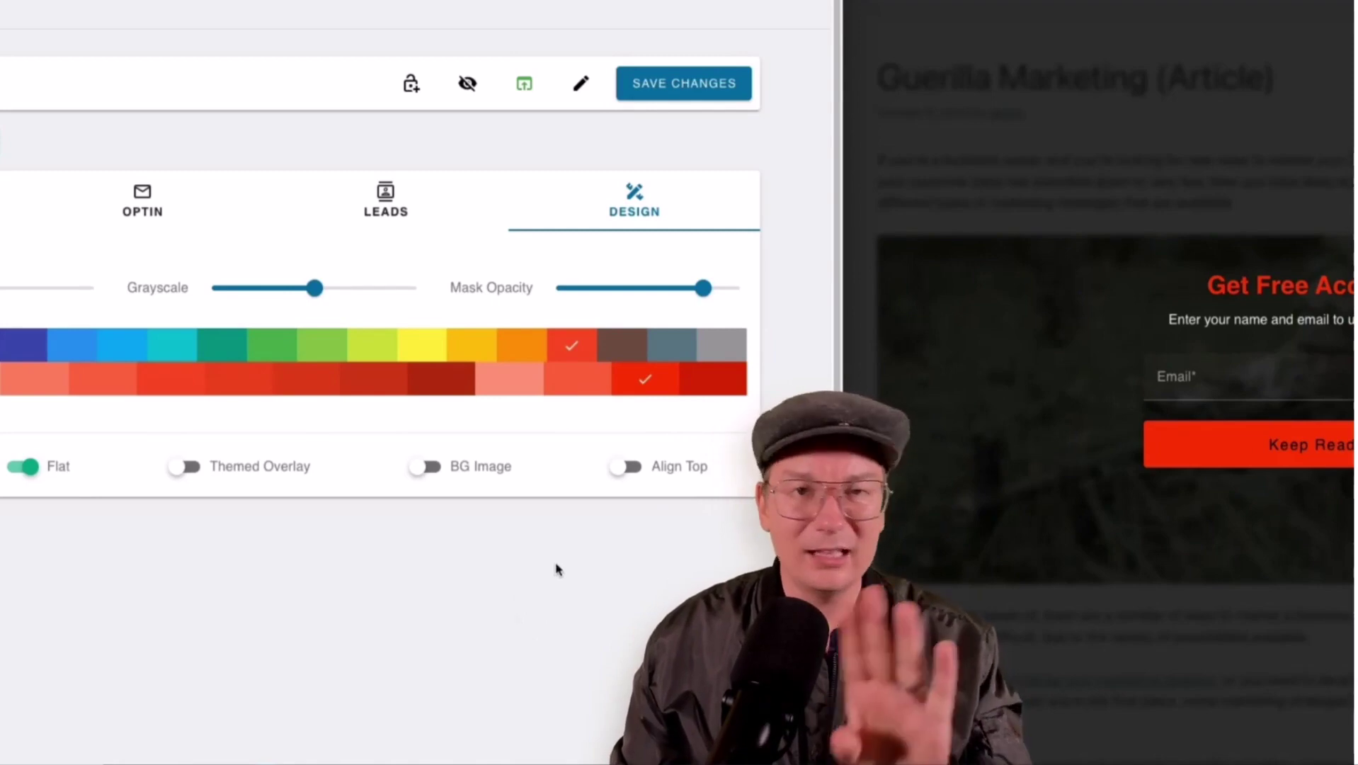
# Switch the lock colour via teal and cyan to light blue with a lighter shade.
pyautogui.click(221, 345)
pyautogui.click(172, 345)
pyautogui.click(120, 347)
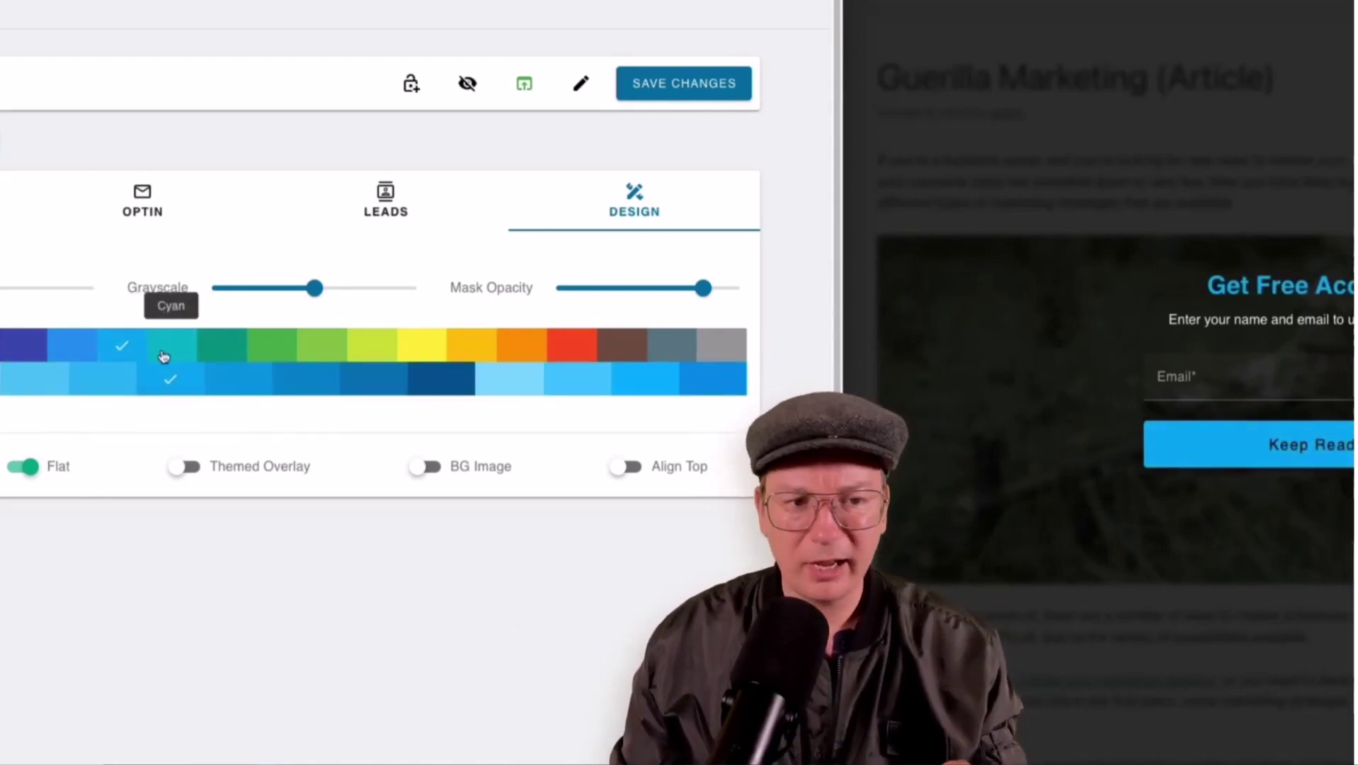
pyautogui.click(34, 382)
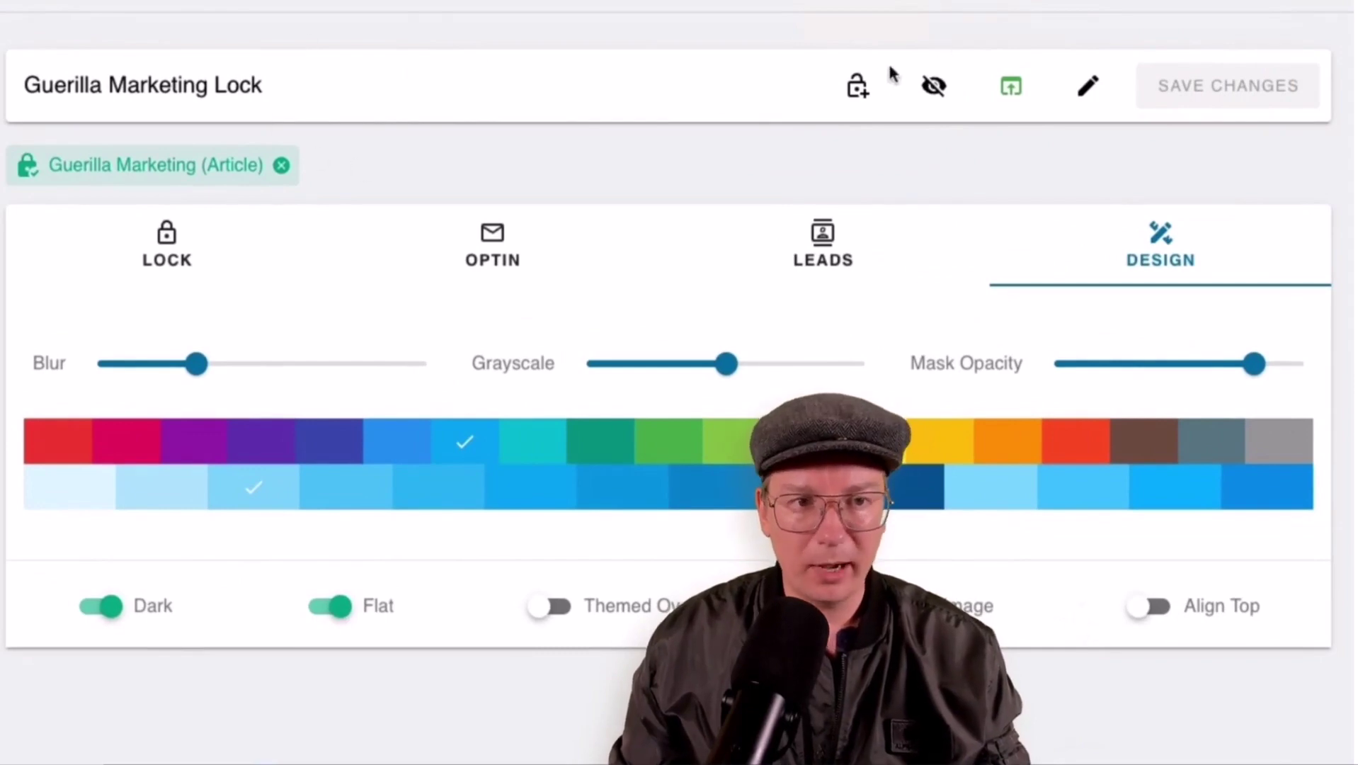
pyautogui.click(865, 90)
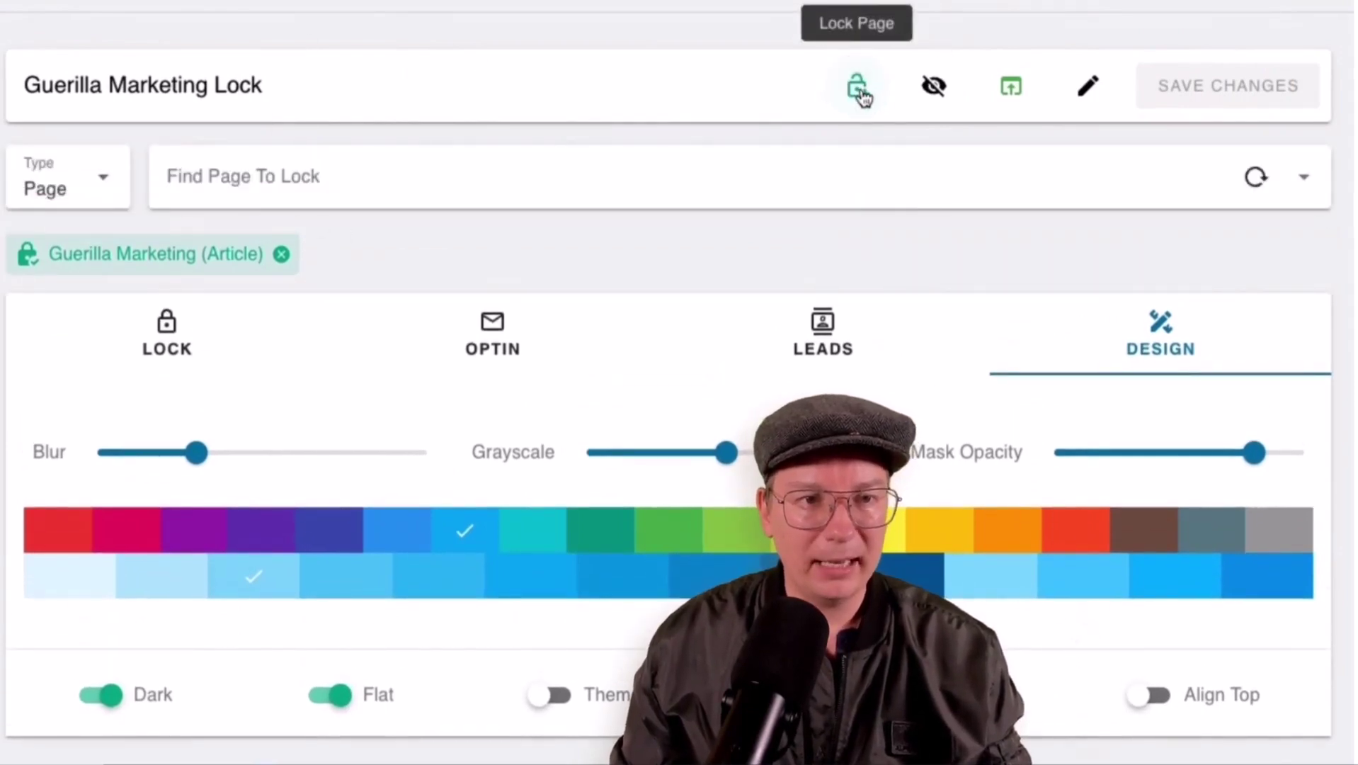
pyautogui.click(180, 180)
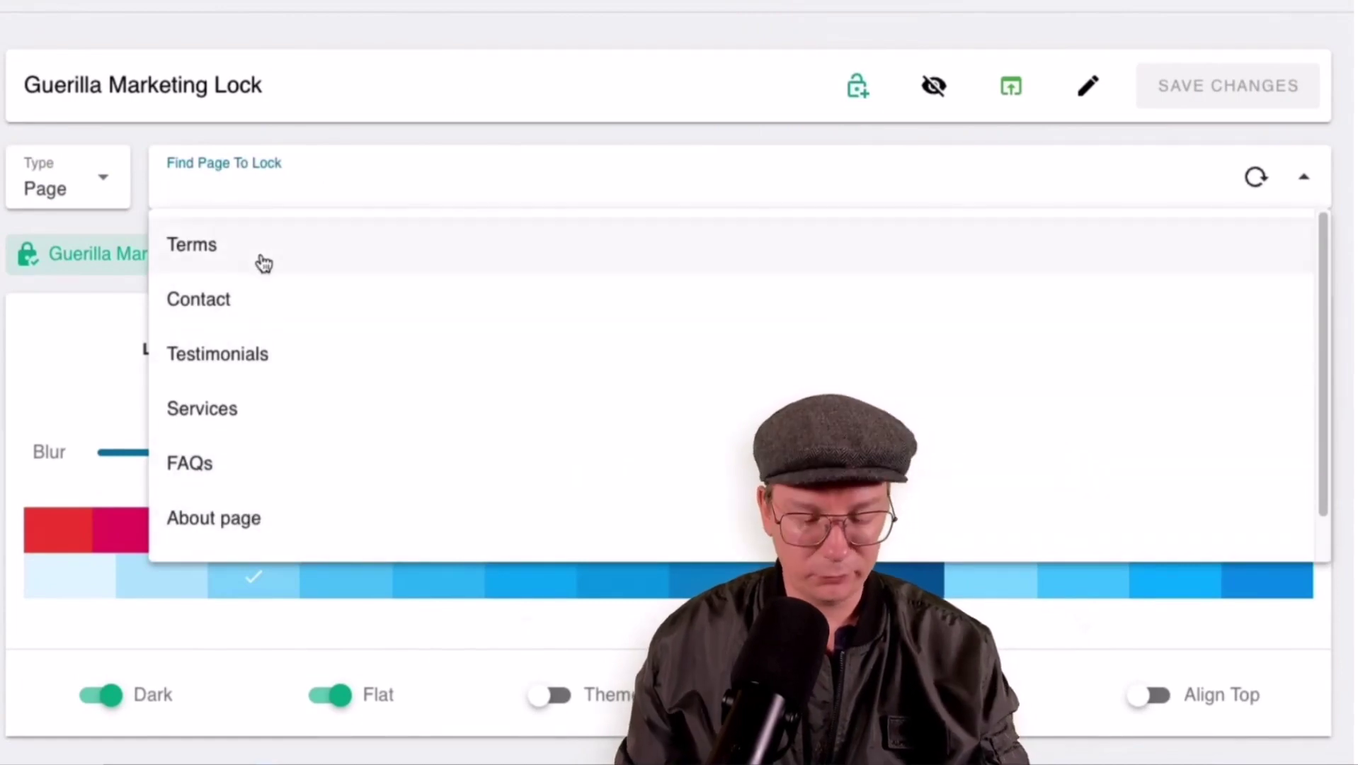
pyautogui.write('Ter')
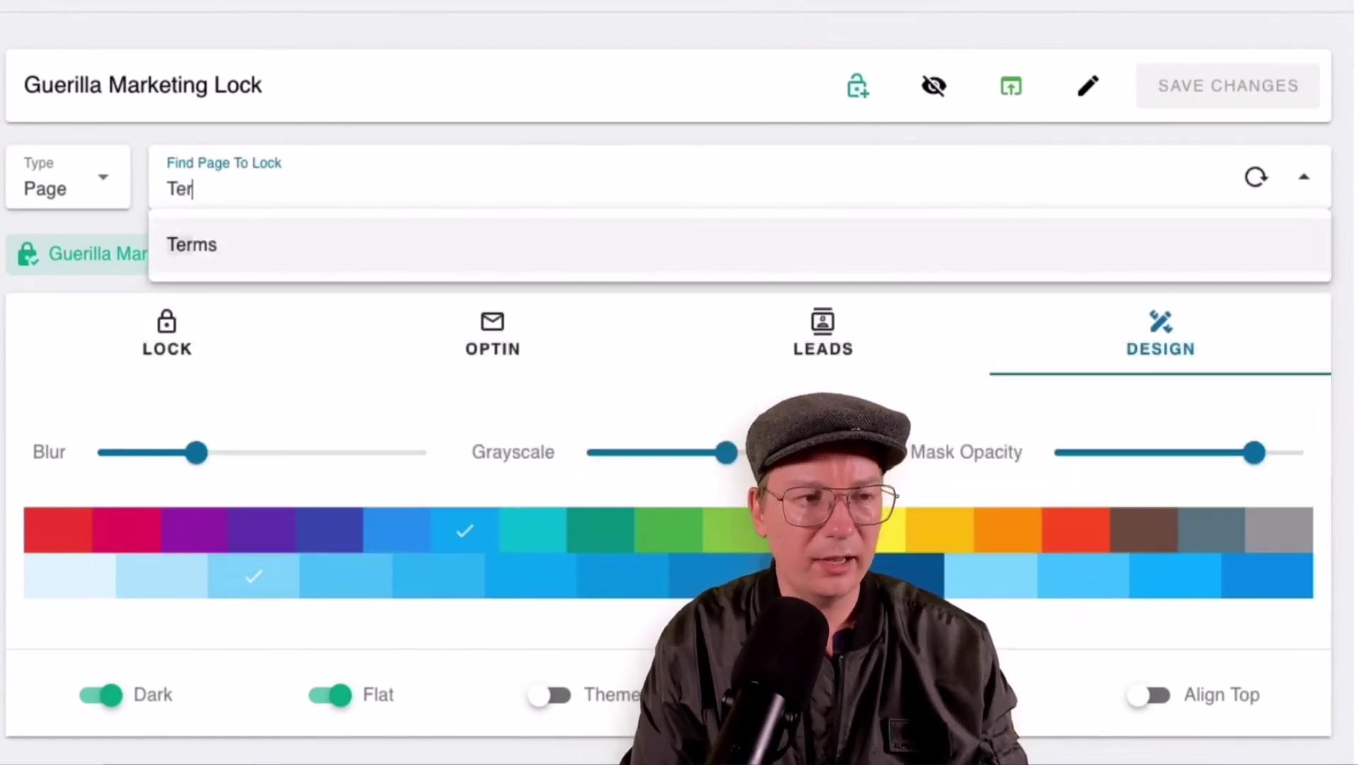
pyautogui.press('BackSpace')
pyautogui.press('BackSpace')
pyautogui.press('BackSpace')
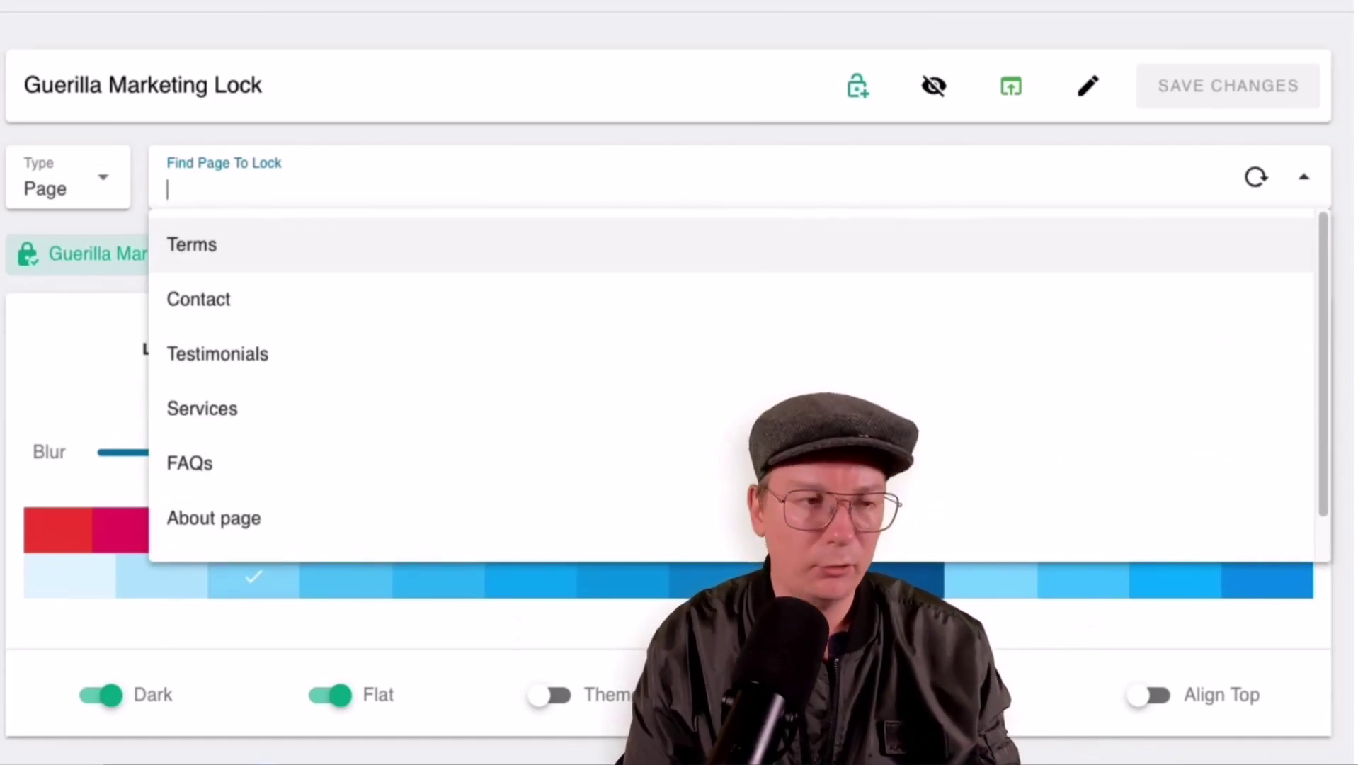
pyautogui.click(91, 179)
pyautogui.click(87, 302)
pyautogui.click(303, 183)
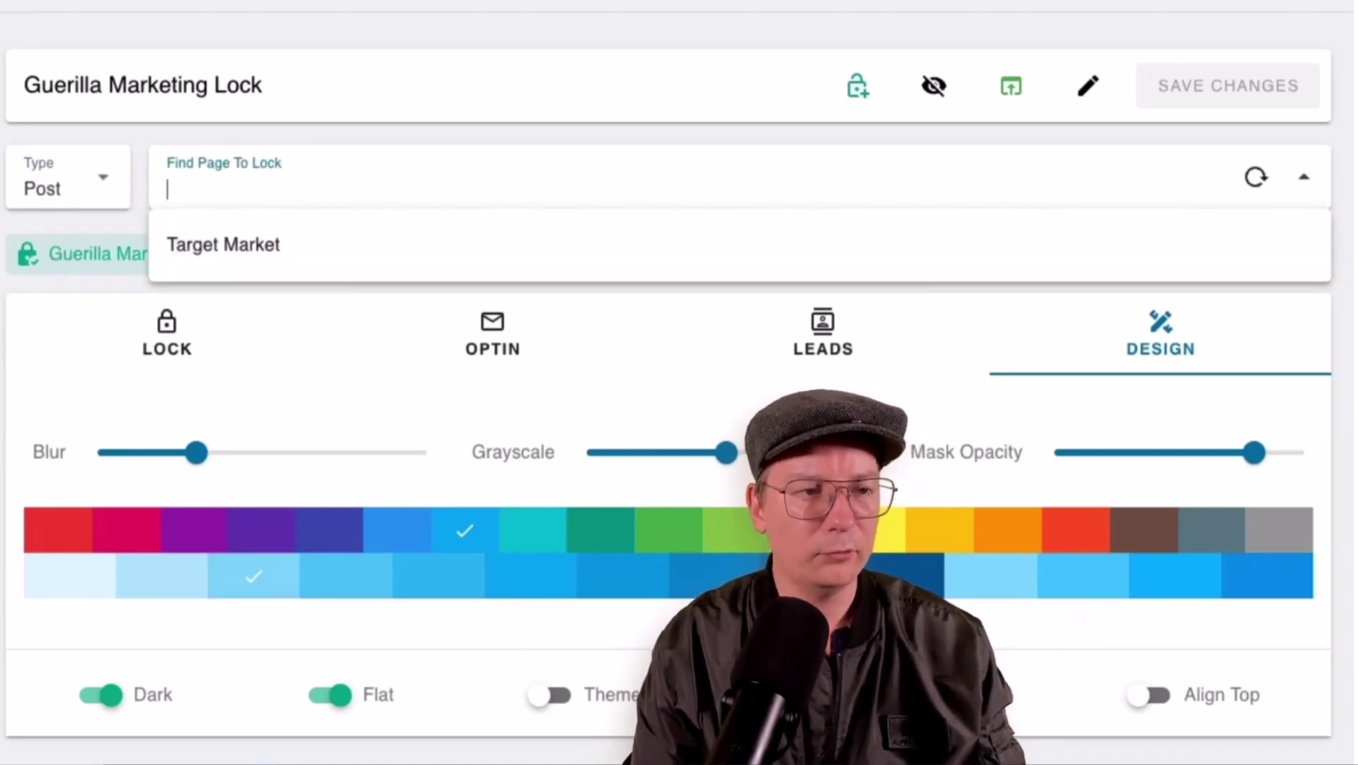
pyautogui.click(272, 139)
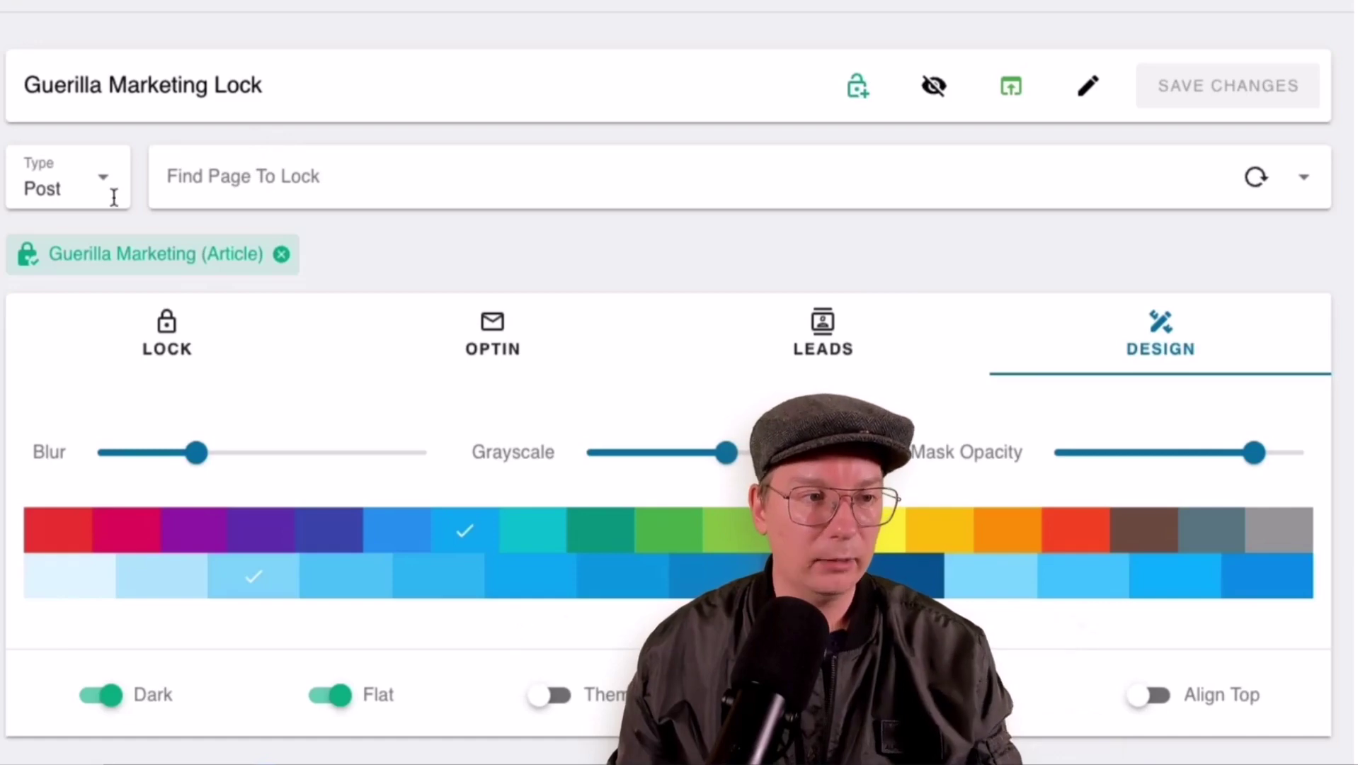
pyautogui.click(71, 185)
pyautogui.click(315, 188)
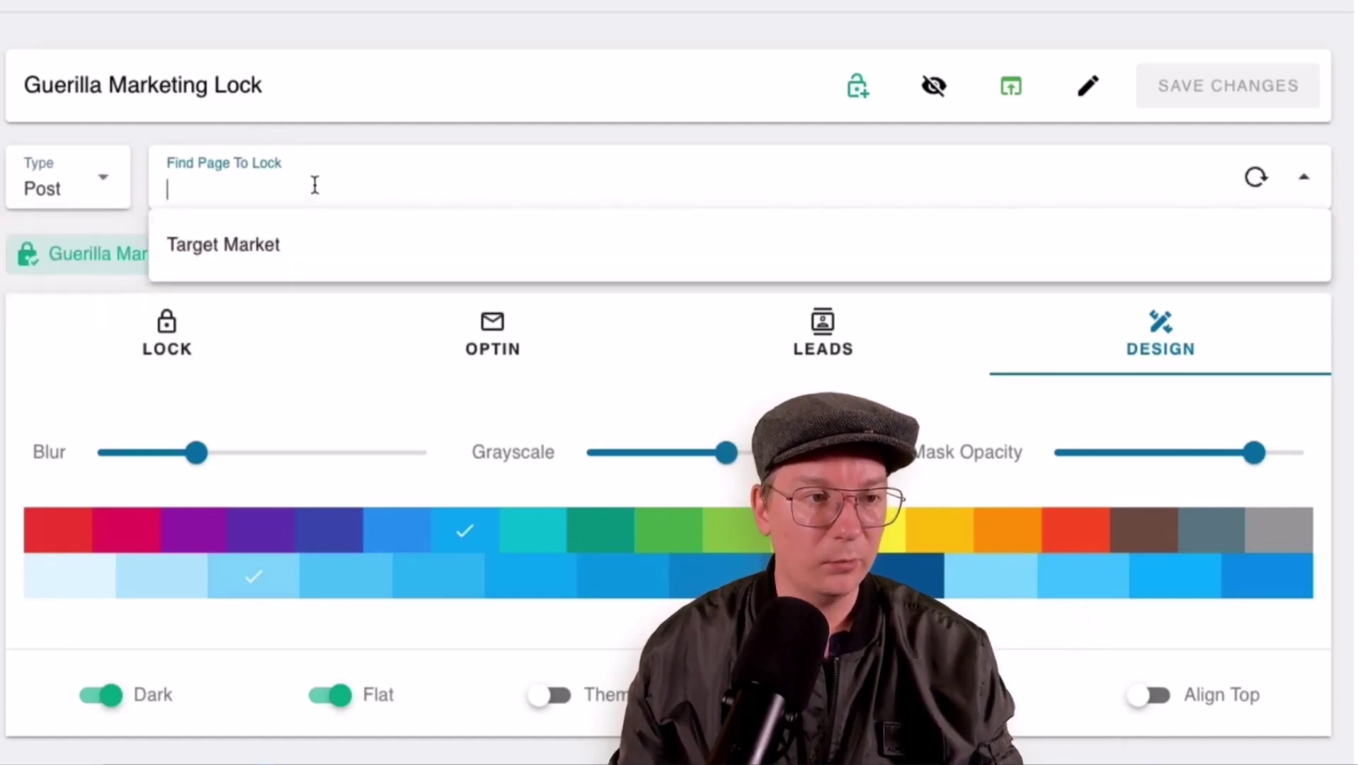
pyautogui.click(99, 177)
pyautogui.click(81, 242)
pyautogui.click(230, 182)
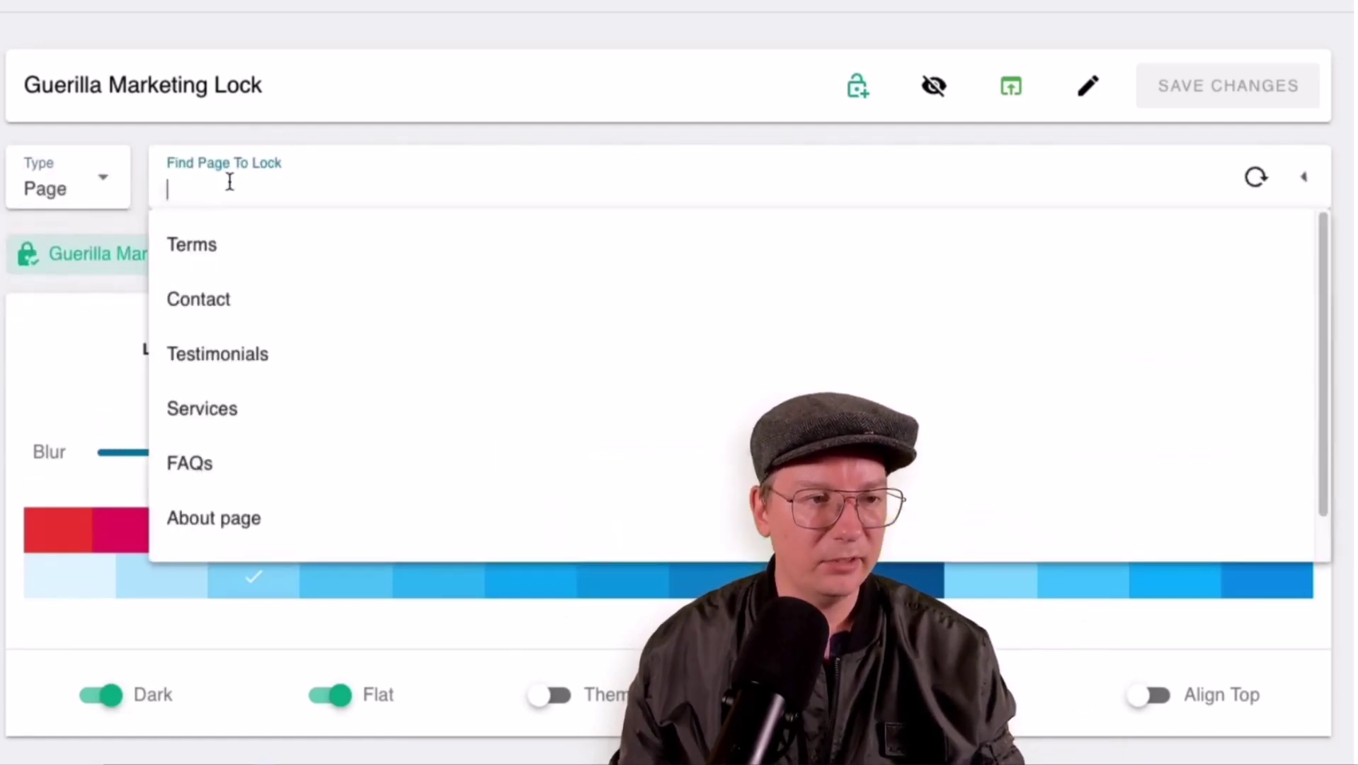
pyautogui.click(276, 303)
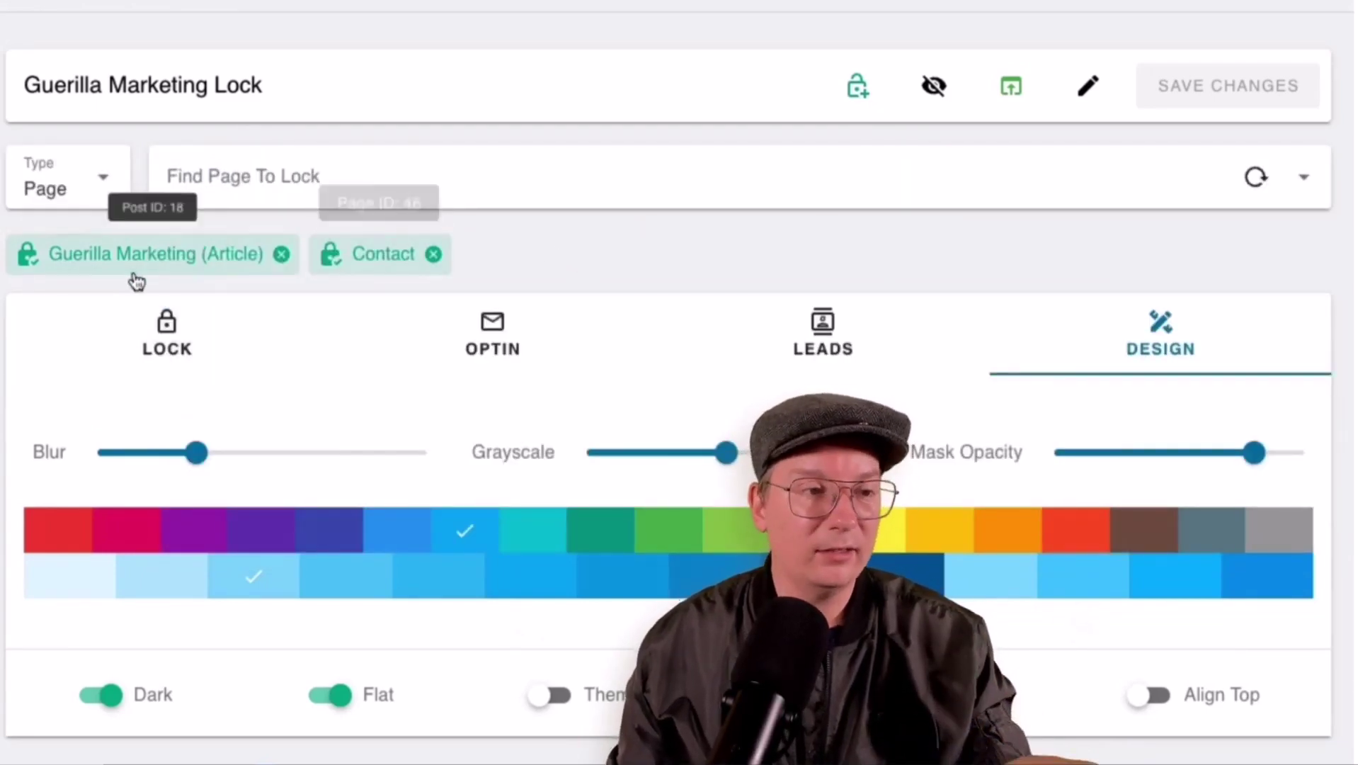
pyautogui.moveTo(382, 253)
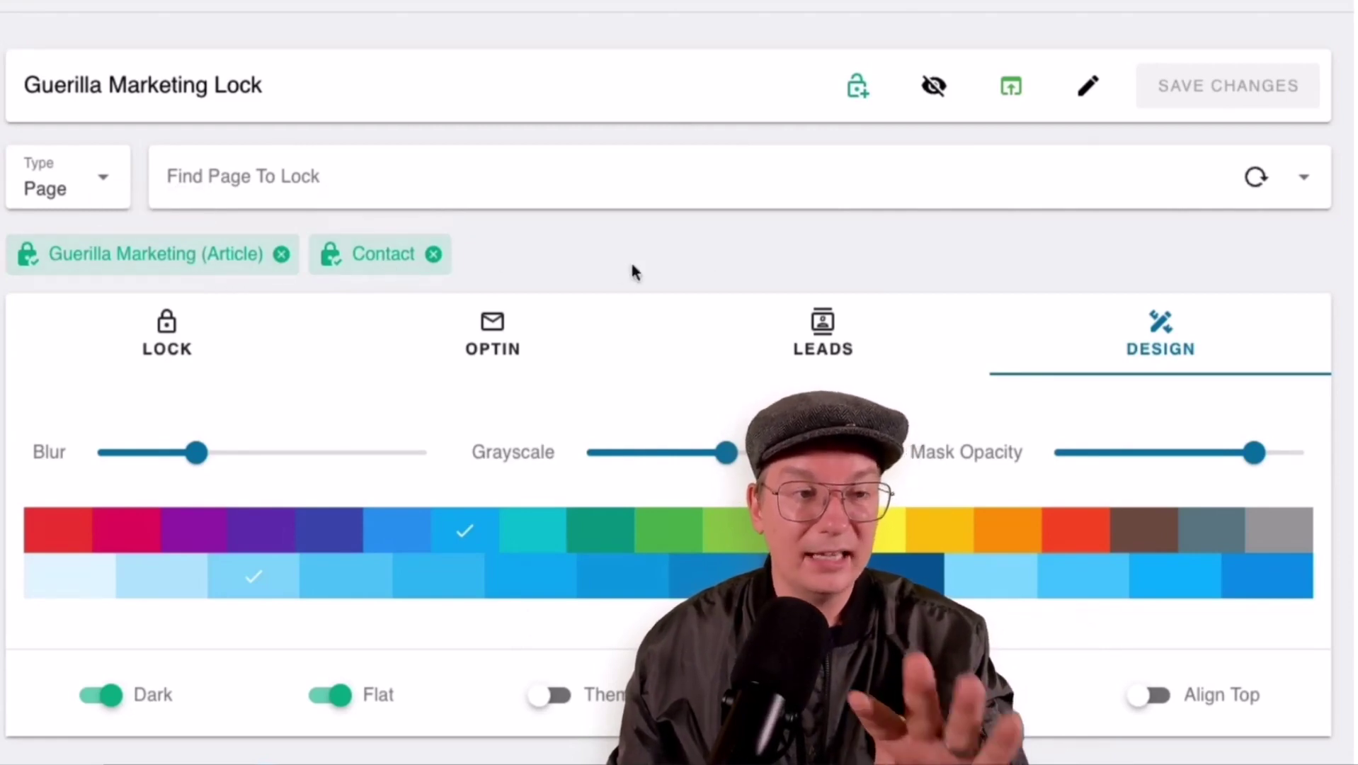
pyautogui.click(434, 254)
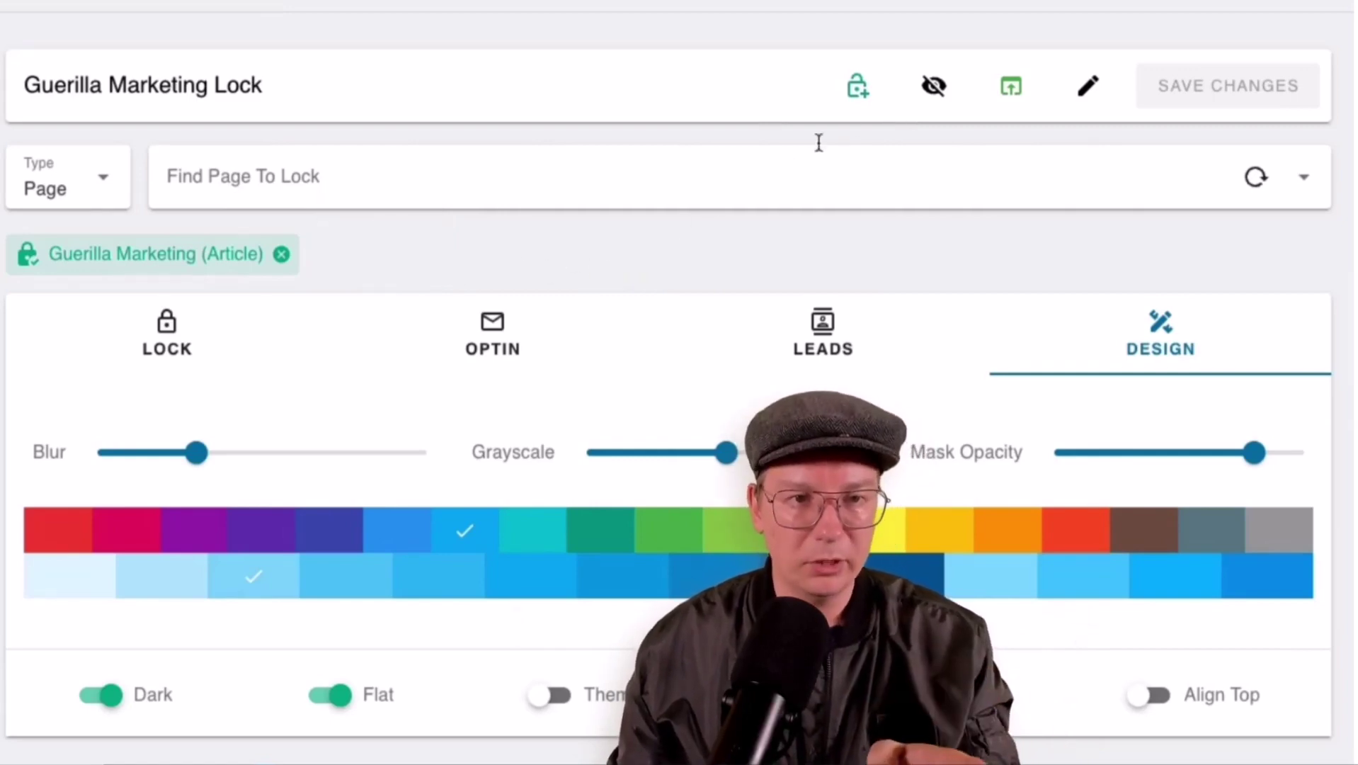
pyautogui.click(855, 89)
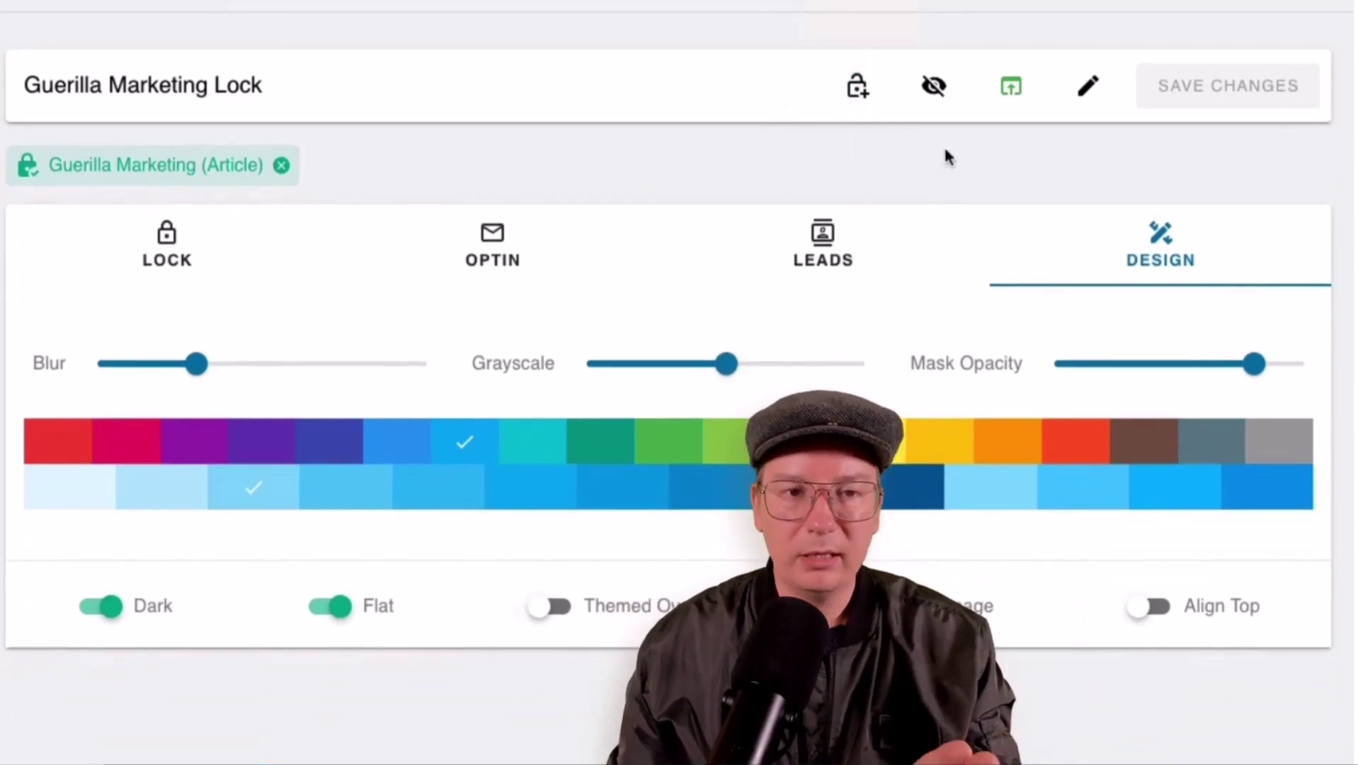
# Toggle the popup preview, then return to the lock list and reopen the Guerilla Marketing Lock.
pyautogui.click(940, 92)
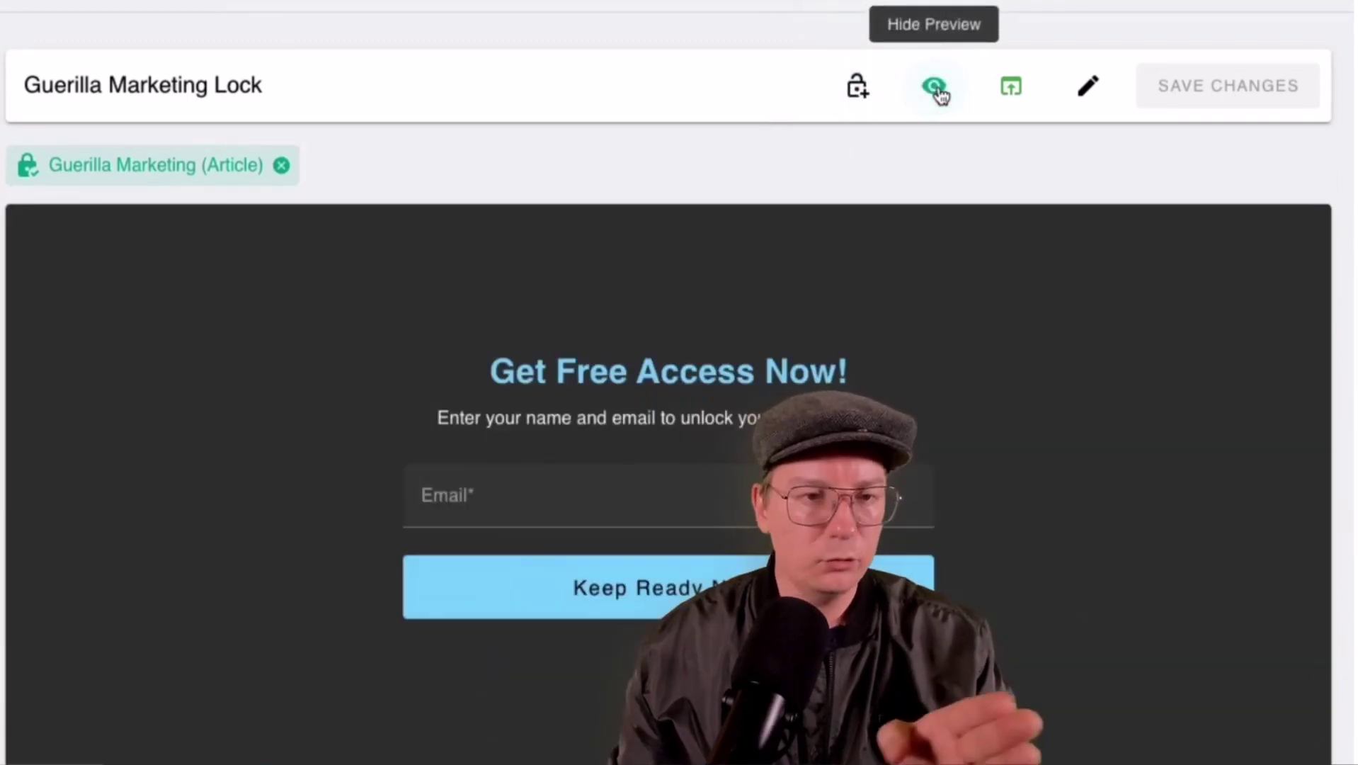
pyautogui.click(936, 89)
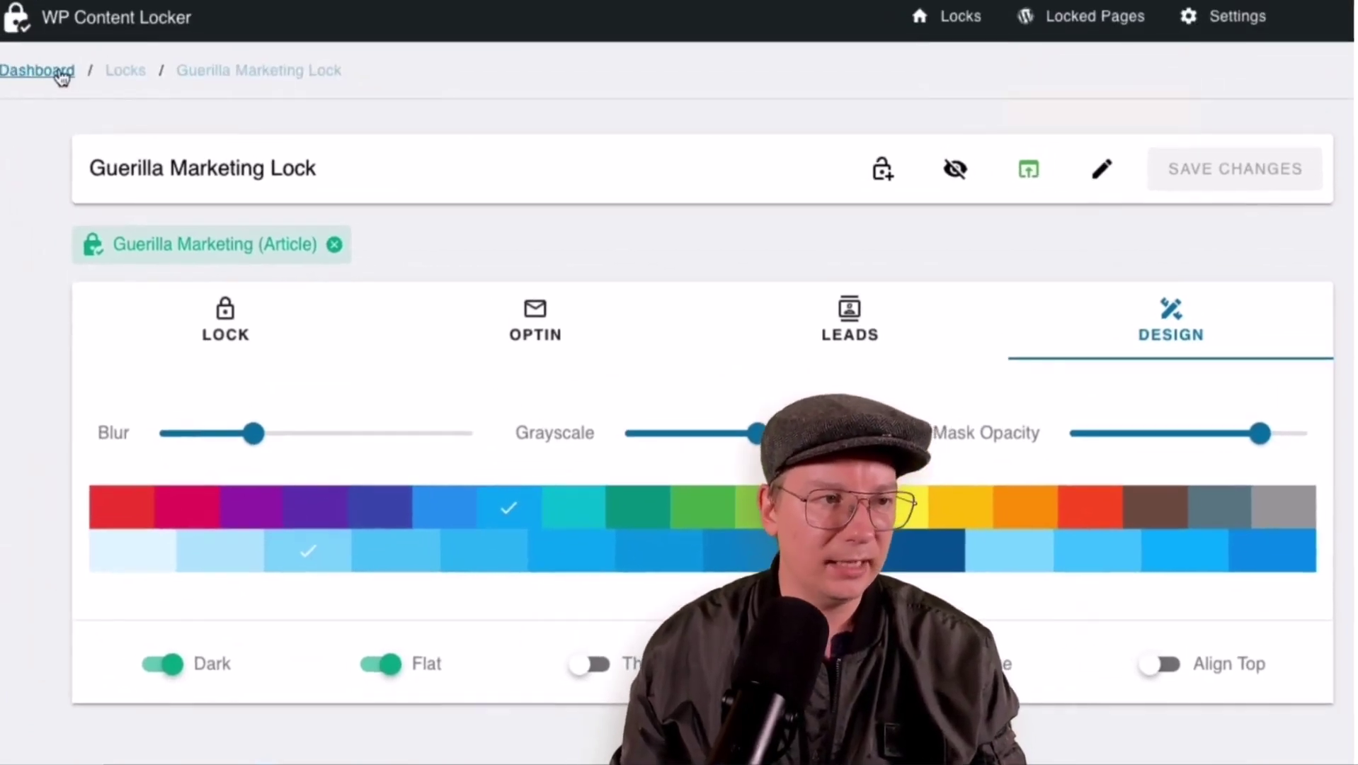
pyautogui.click(63, 74)
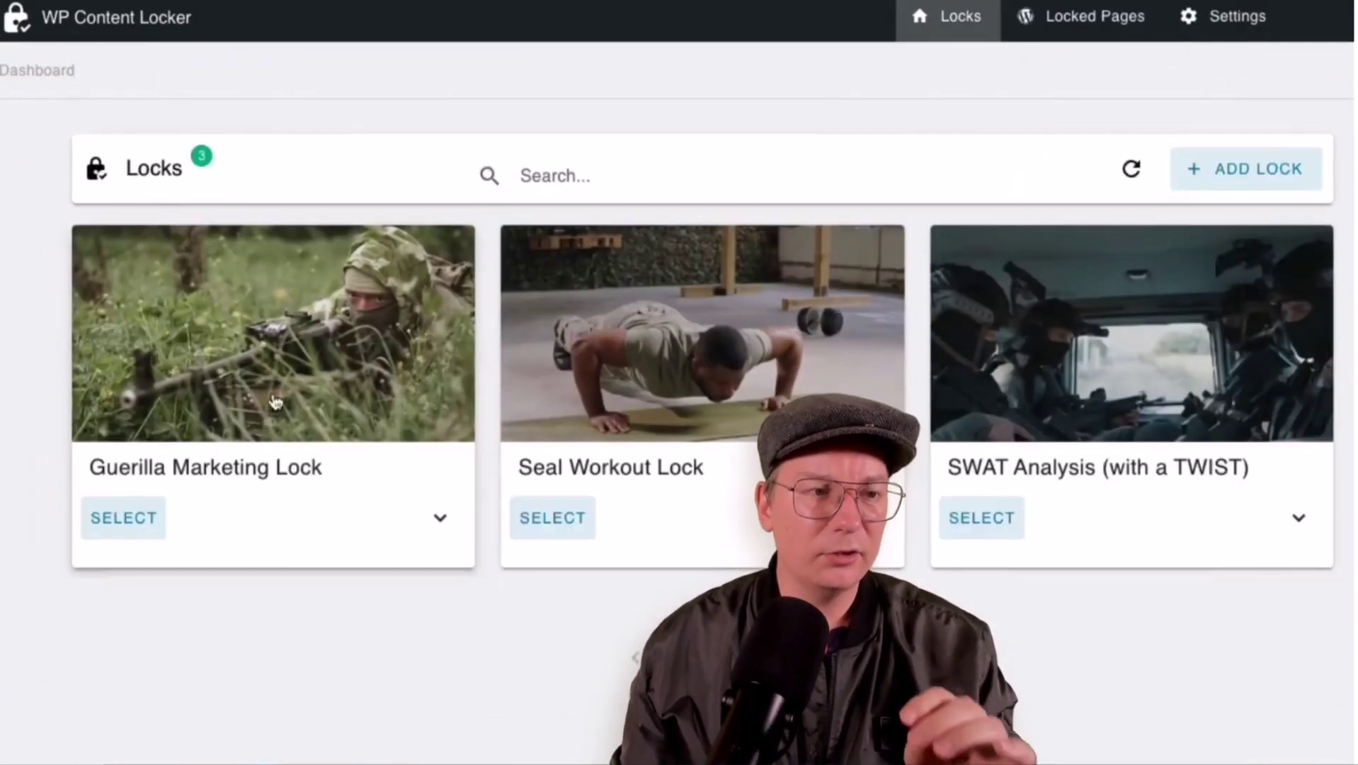
pyautogui.click(144, 521)
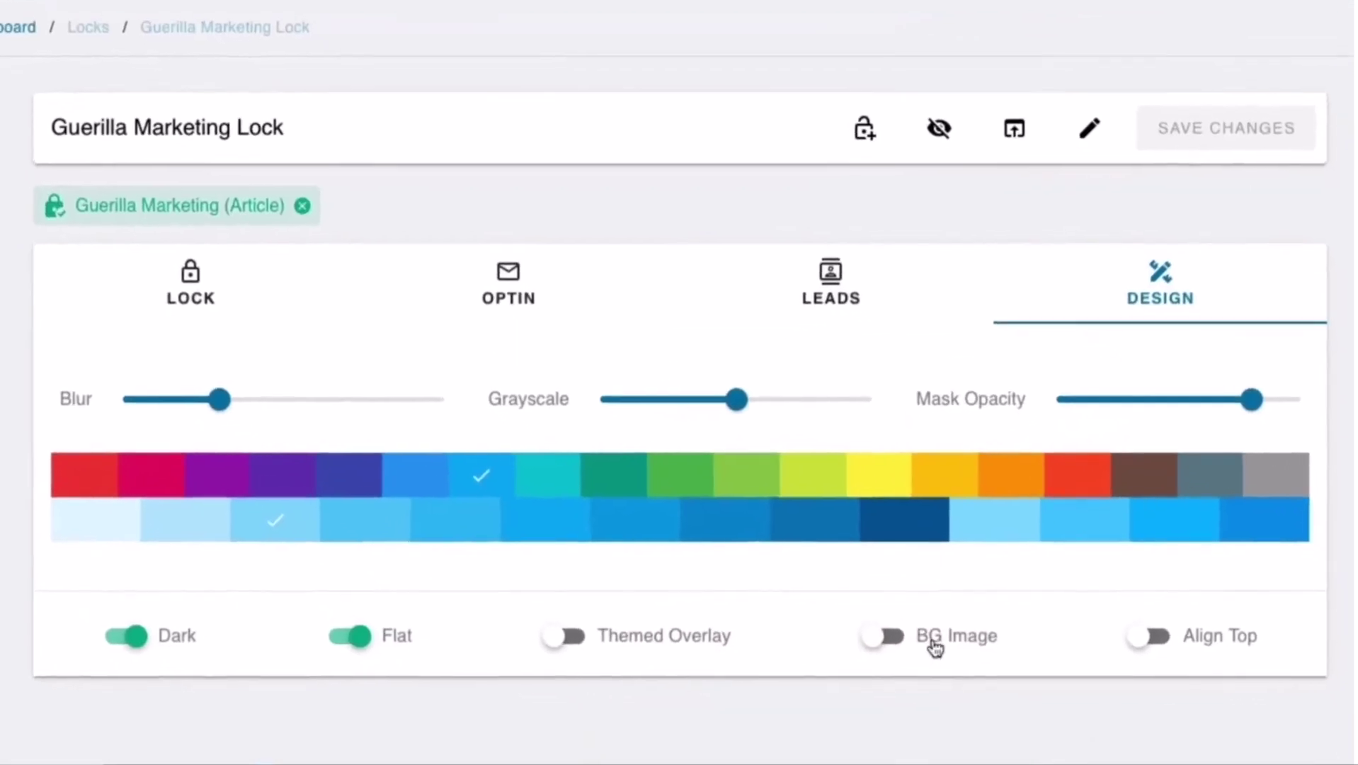
# Turn on the background image, show the live preview, and set mask opacity to about 0.1.
pyautogui.click(932, 645)
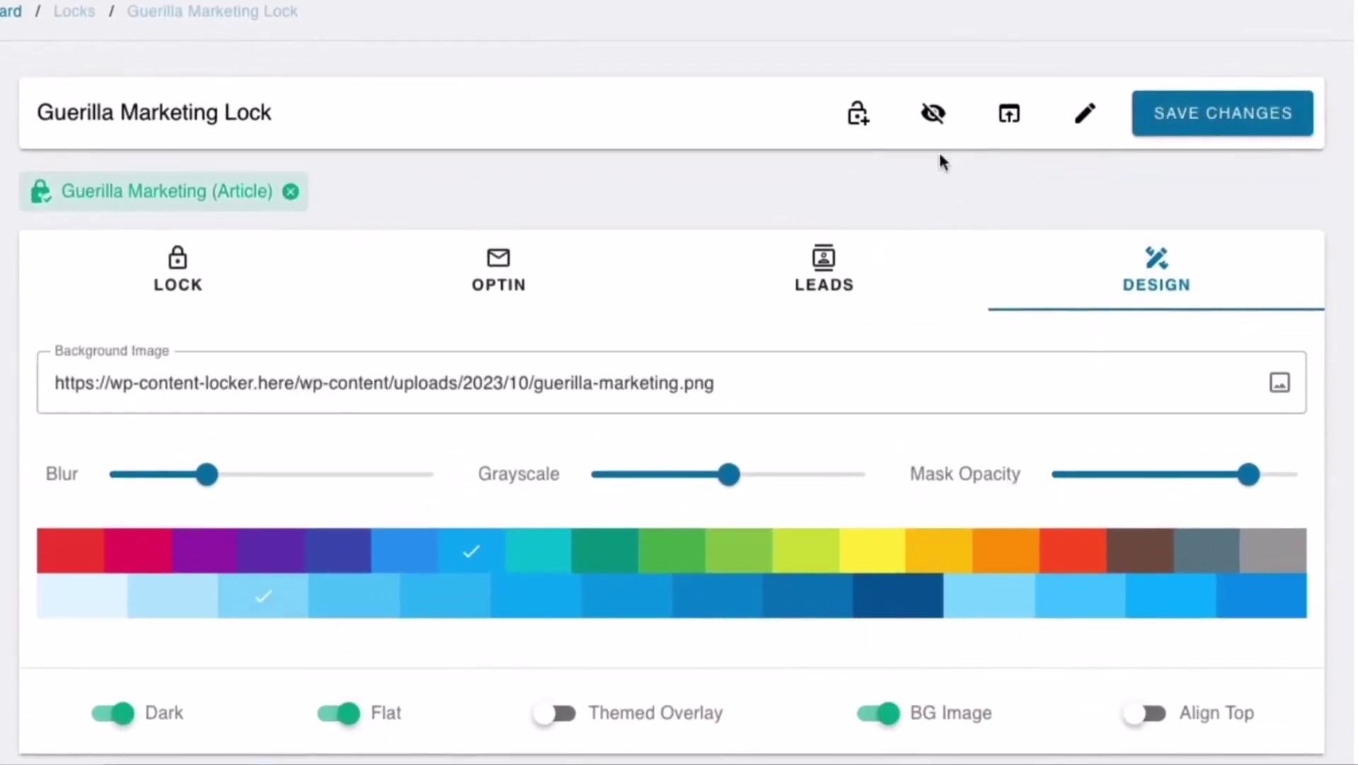
pyautogui.click(1000, 126)
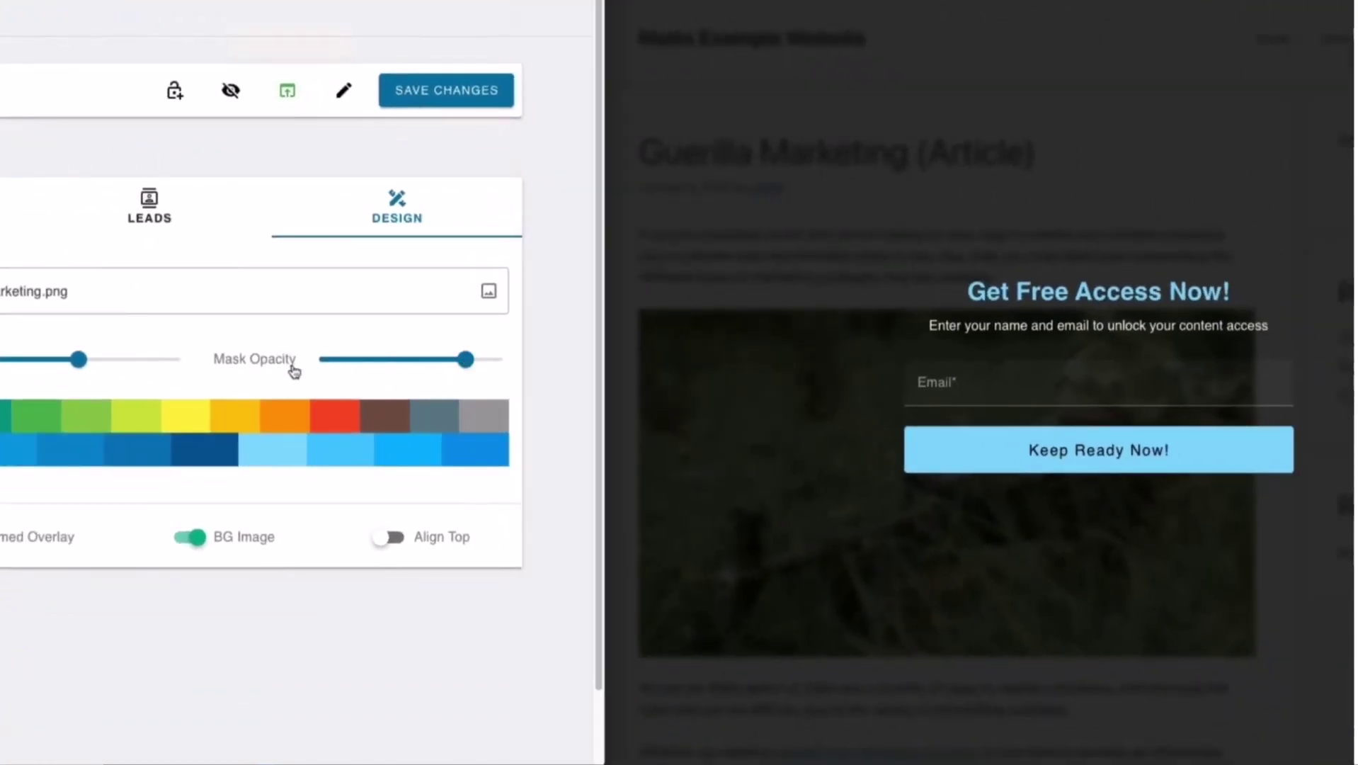
pyautogui.click(321, 362)
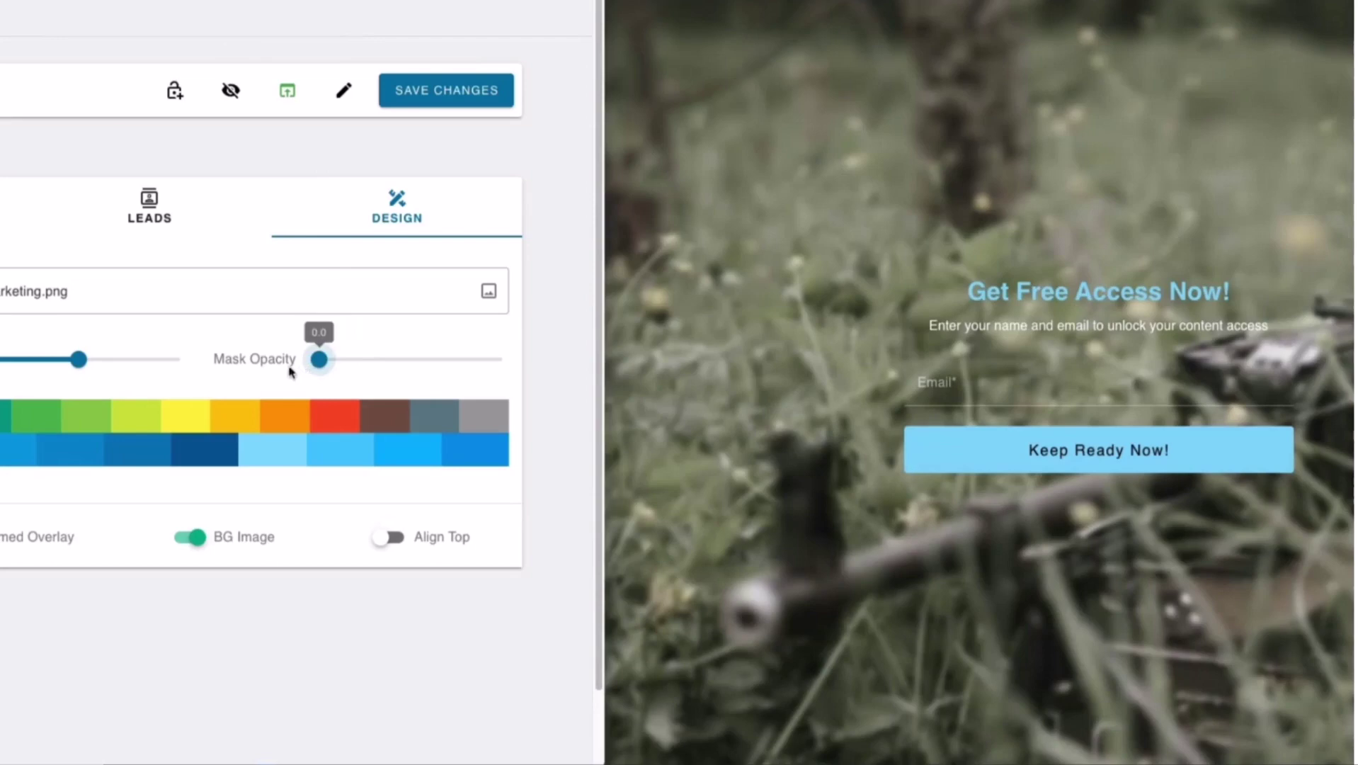
pyautogui.moveTo(309, 363); pyautogui.dragTo(335, 364)
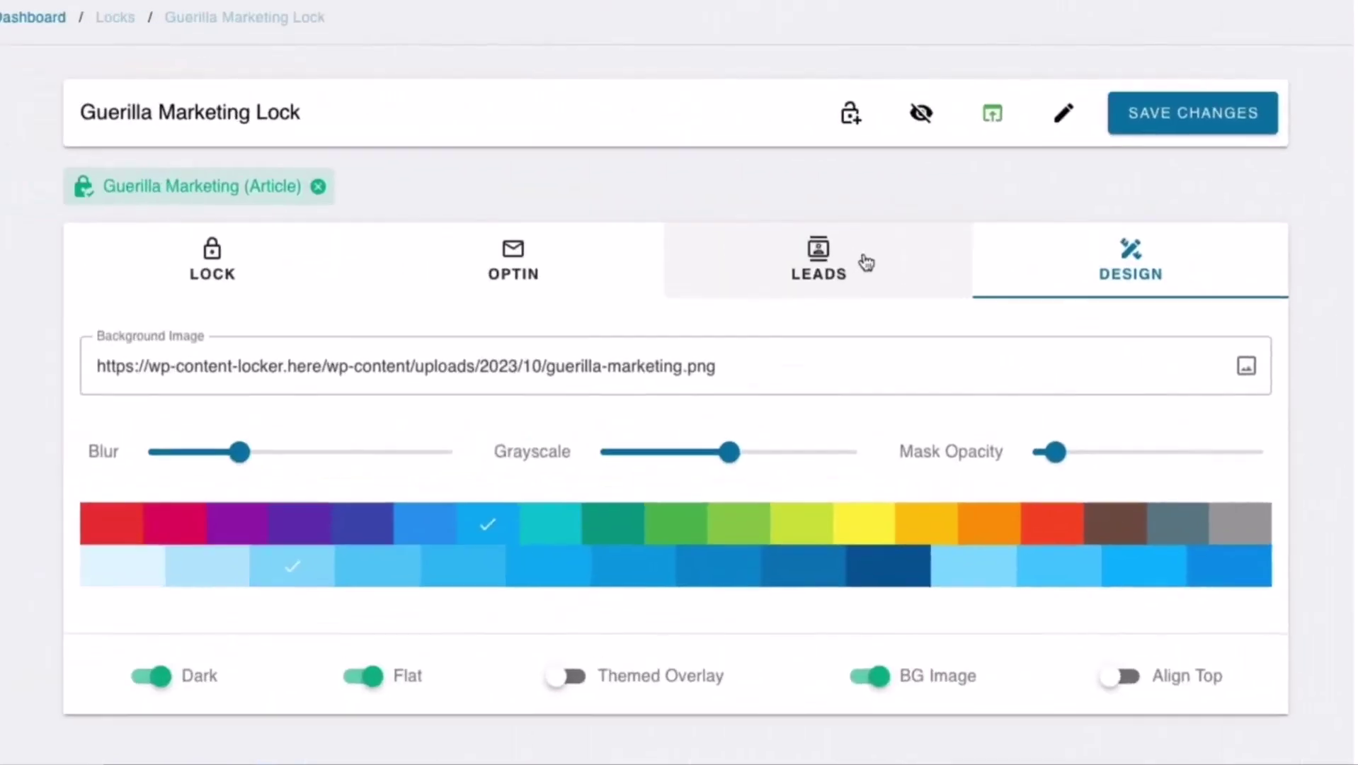
# Move through the Leads and Opt-in tabs to reach the Lock tab's trigger settings.
pyautogui.click(867, 261)
pyautogui.click(446, 278)
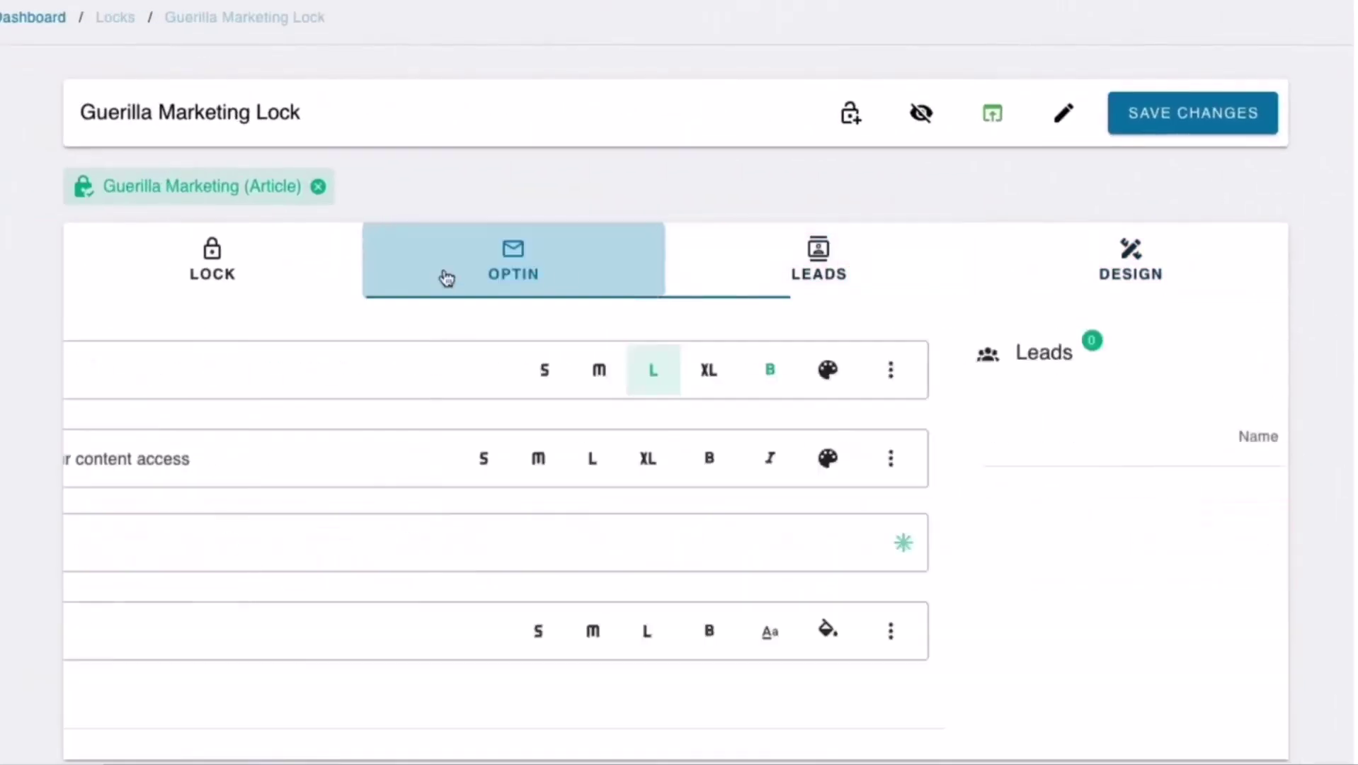
pyautogui.click(259, 275)
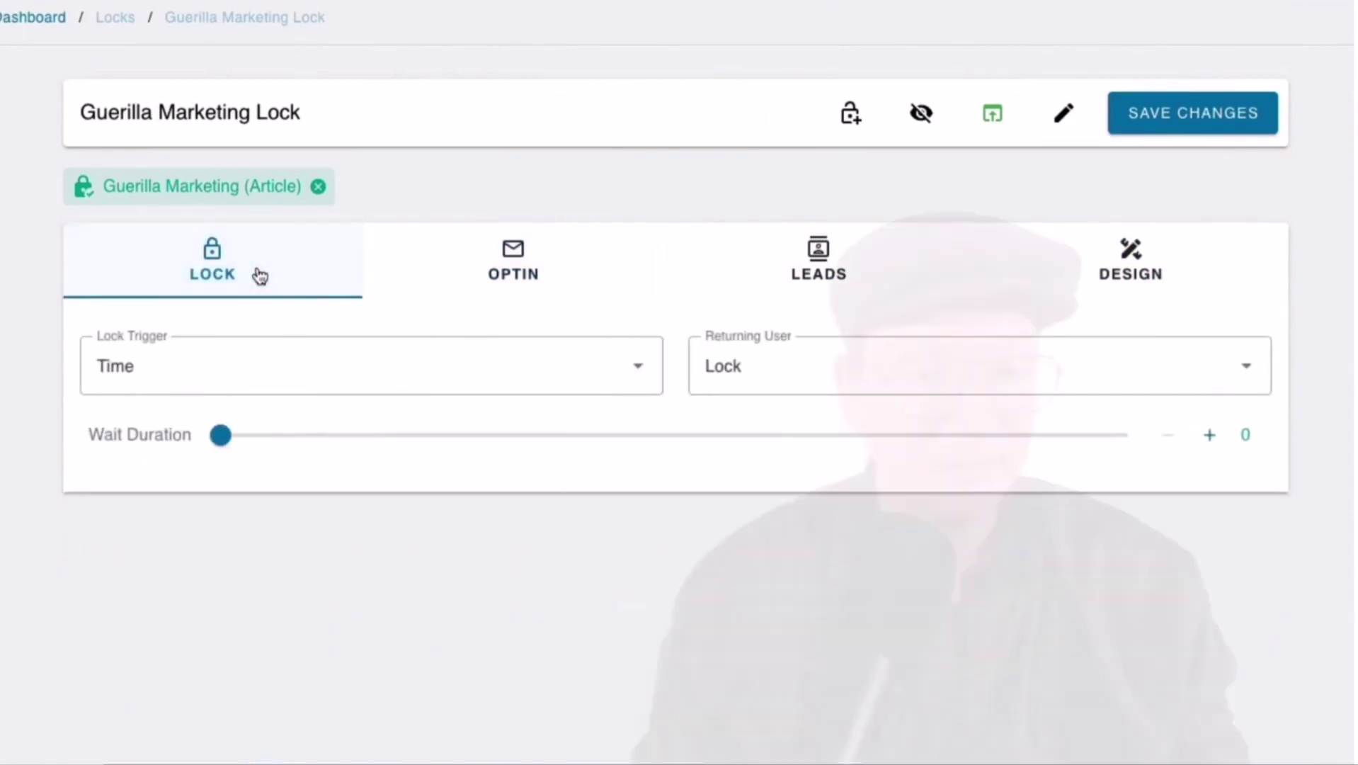